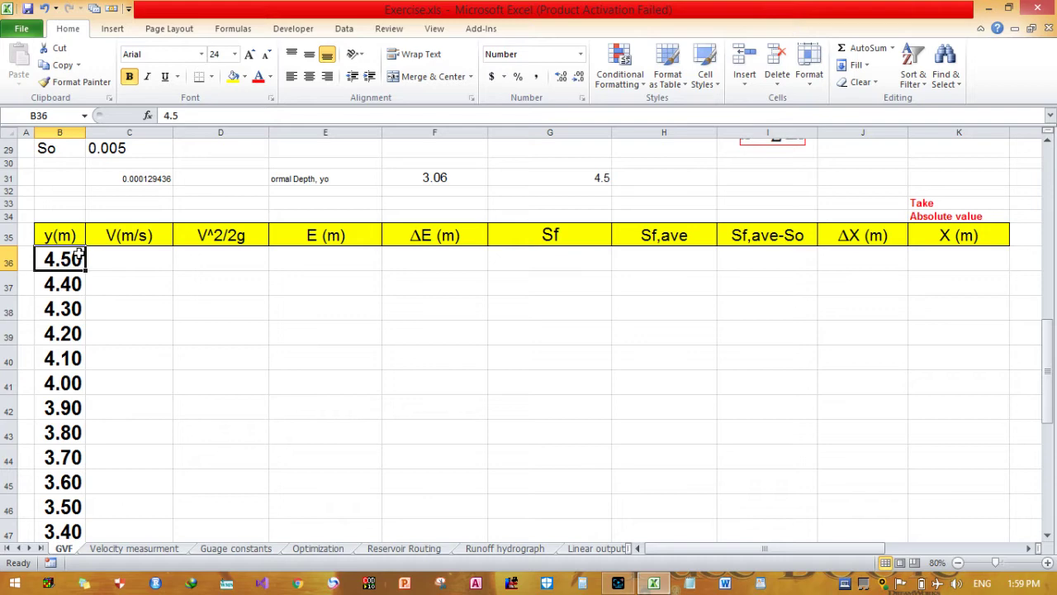
left_click(104, 262)
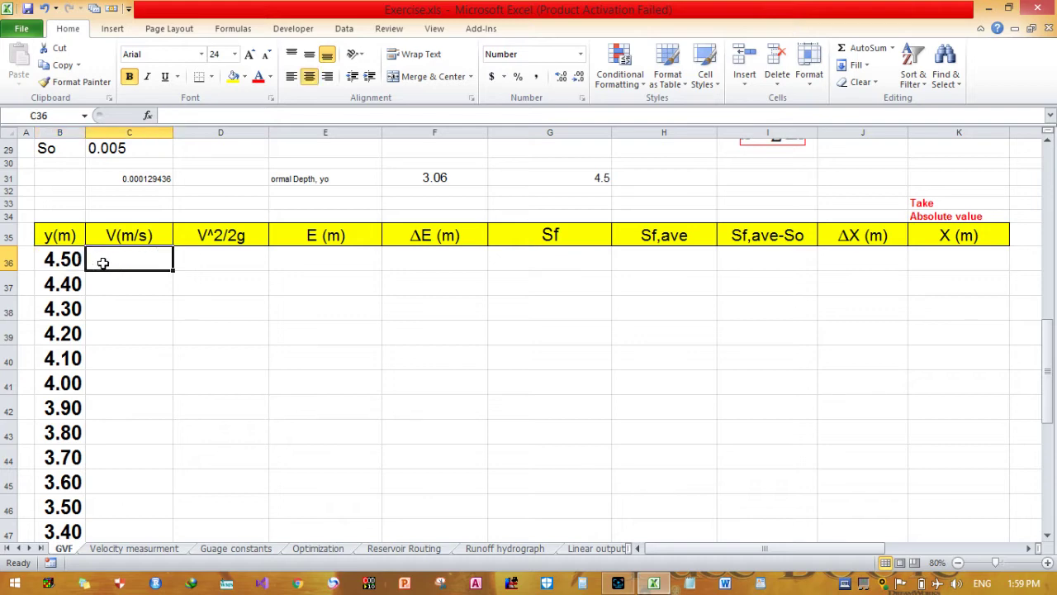
left_click(71, 263)
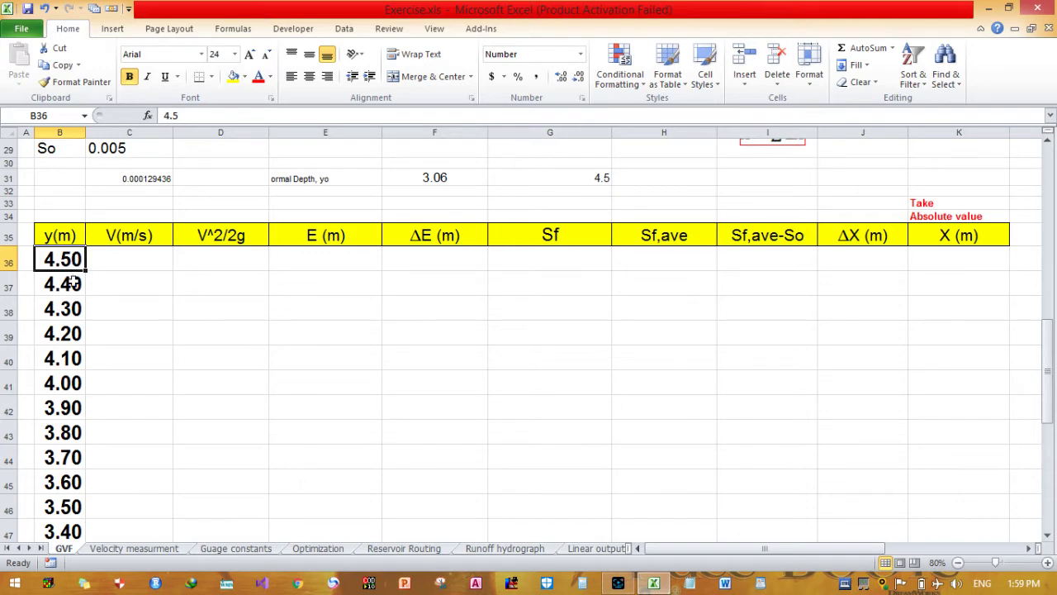
left_click(74, 282)
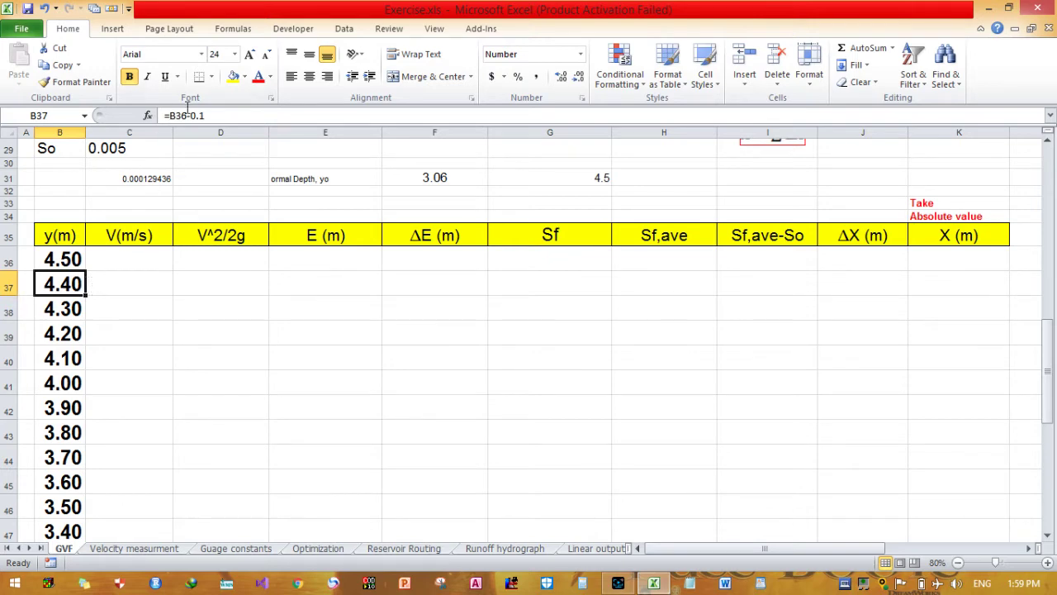
left_click_drag(190, 115, 205, 116)
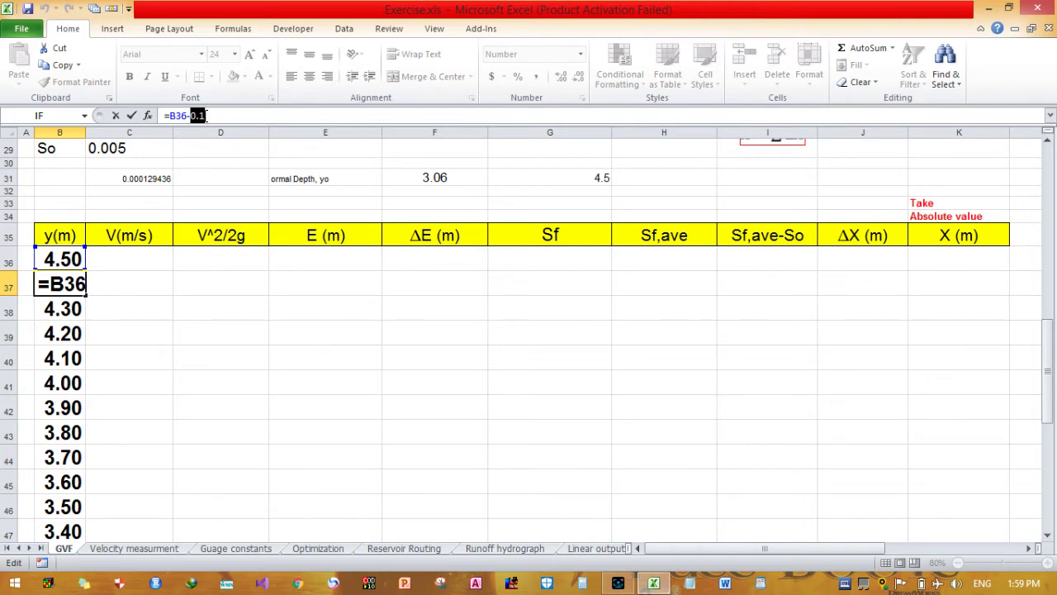
key("Return")
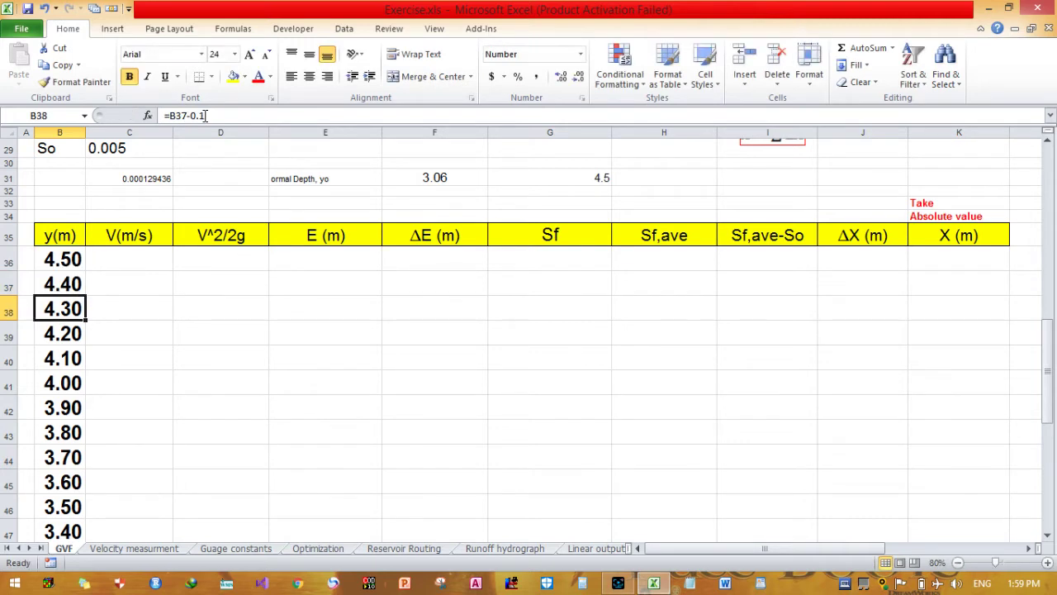
double_click(59, 311)
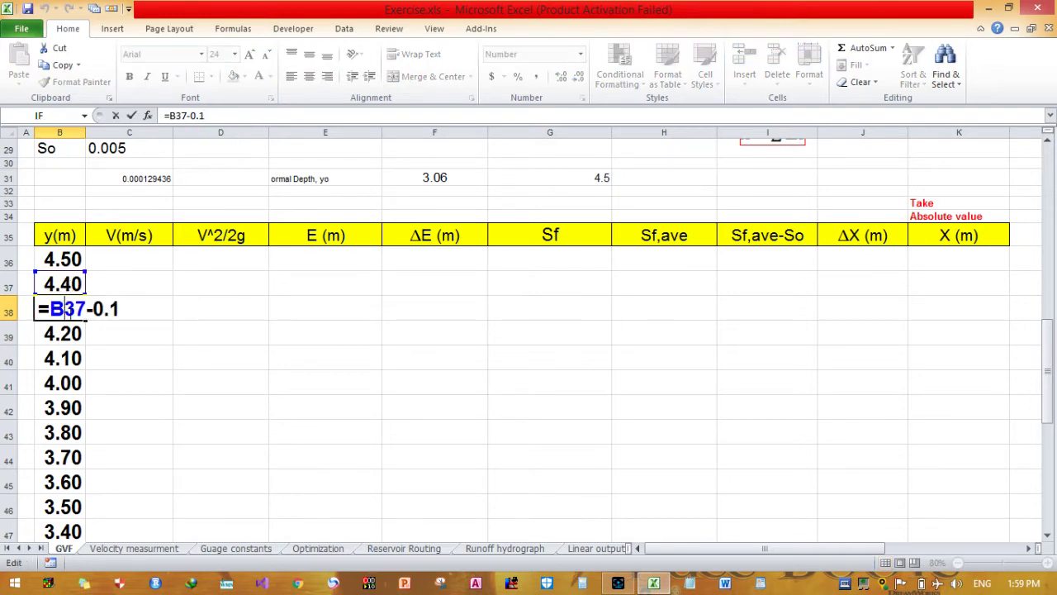
key("Return")
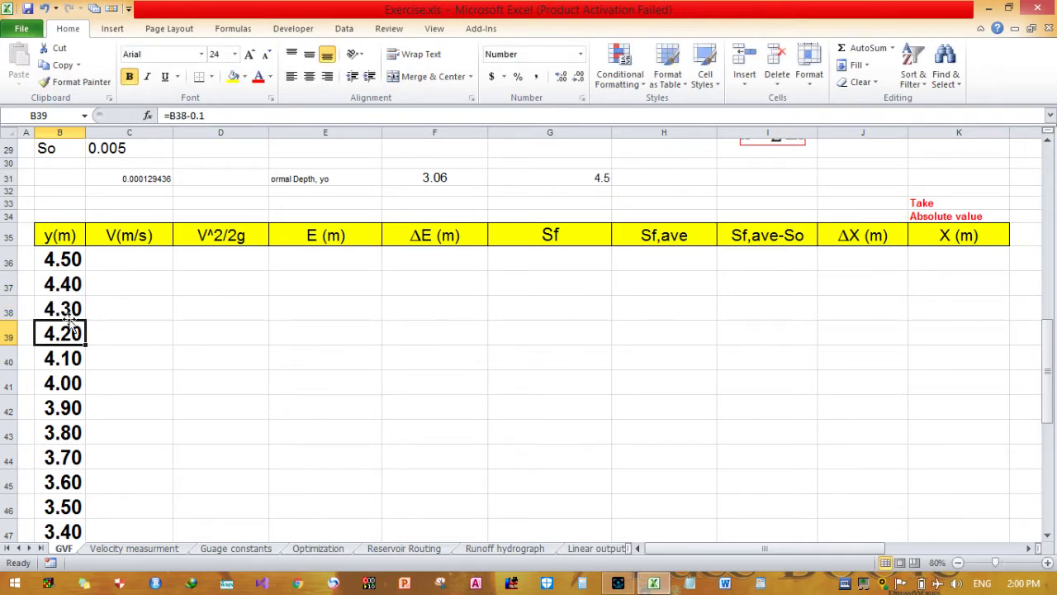
double_click(66, 333)
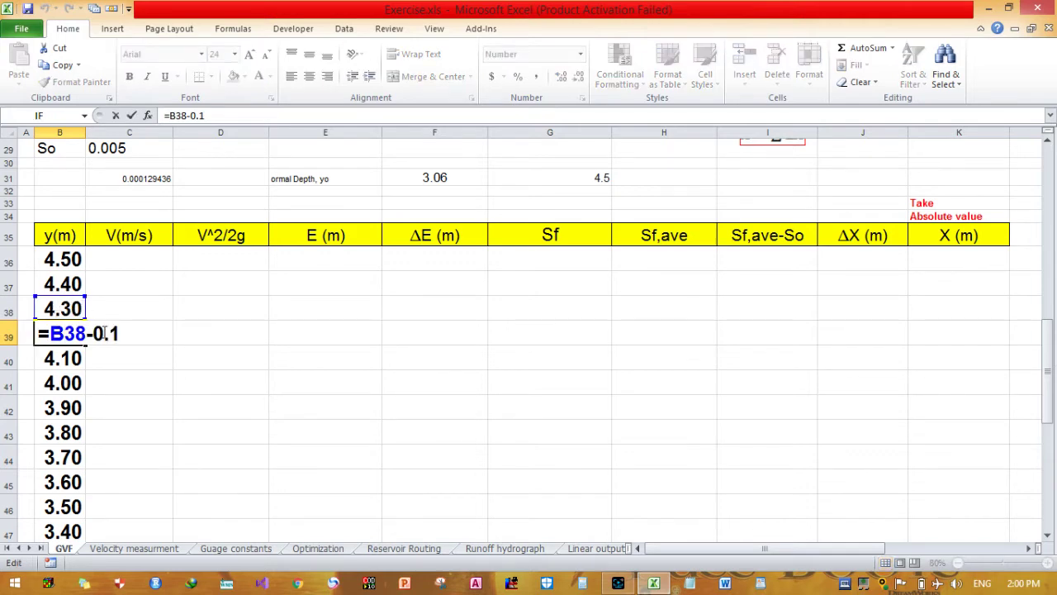
key("Return")
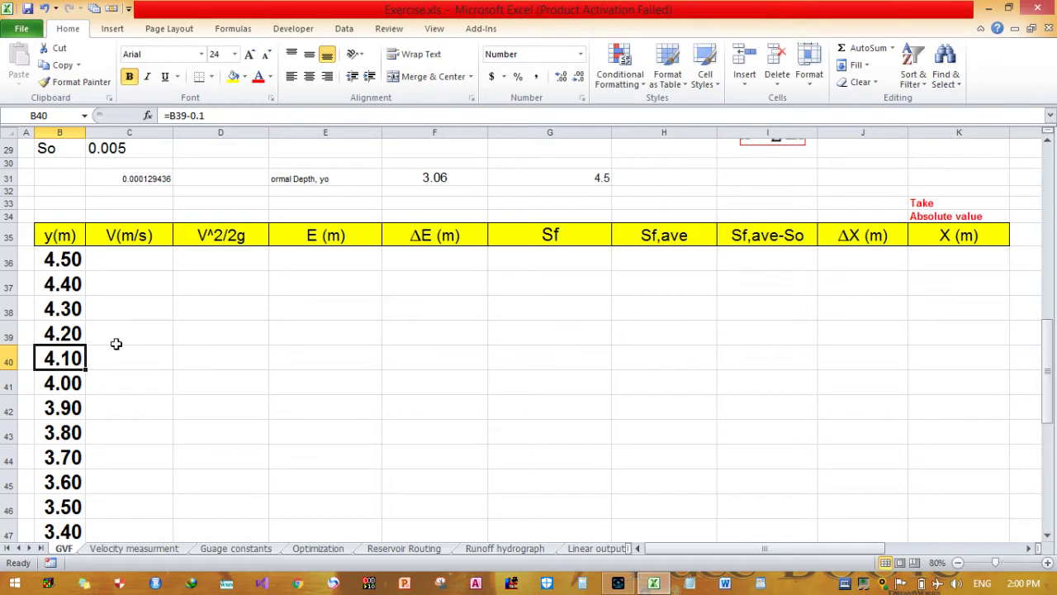
left_click(113, 342)
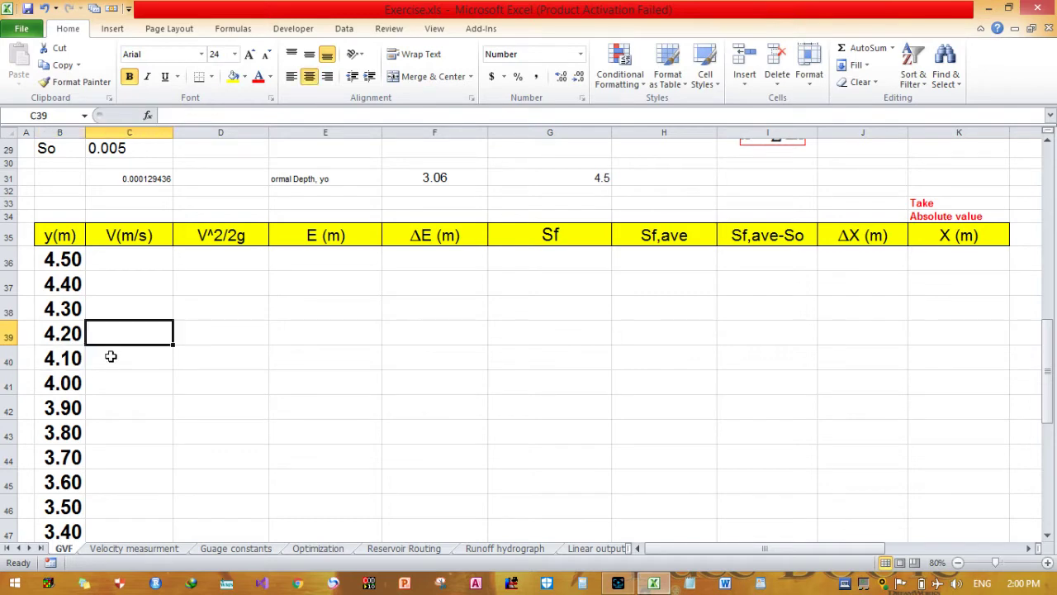
left_click_drag(111, 356, 118, 526)
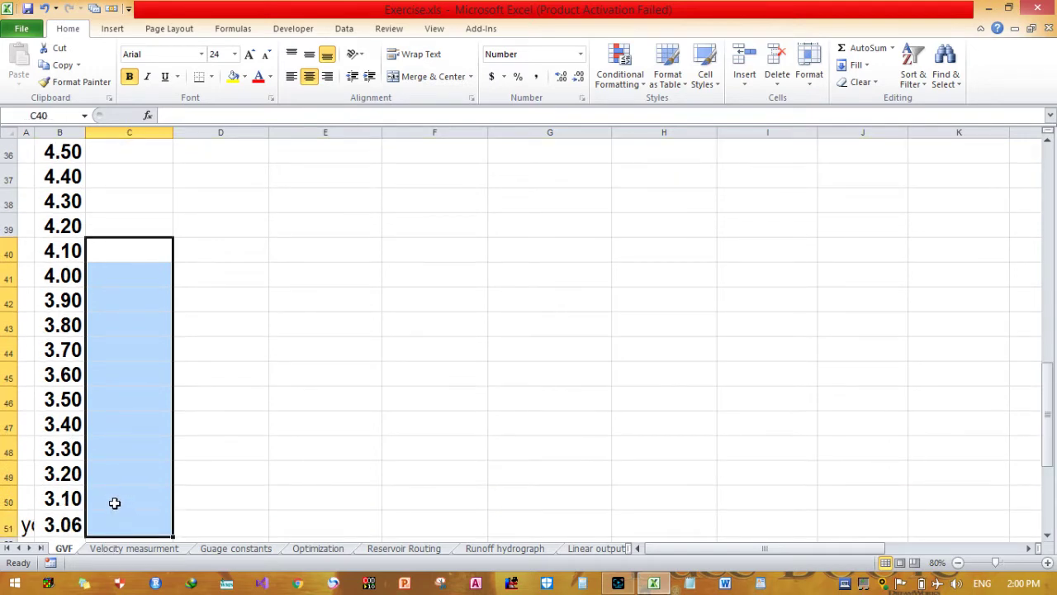
Test a trial formula =B50-0.1 in C51, then delete the trial value
left_click(106, 502)
left_click(74, 500)
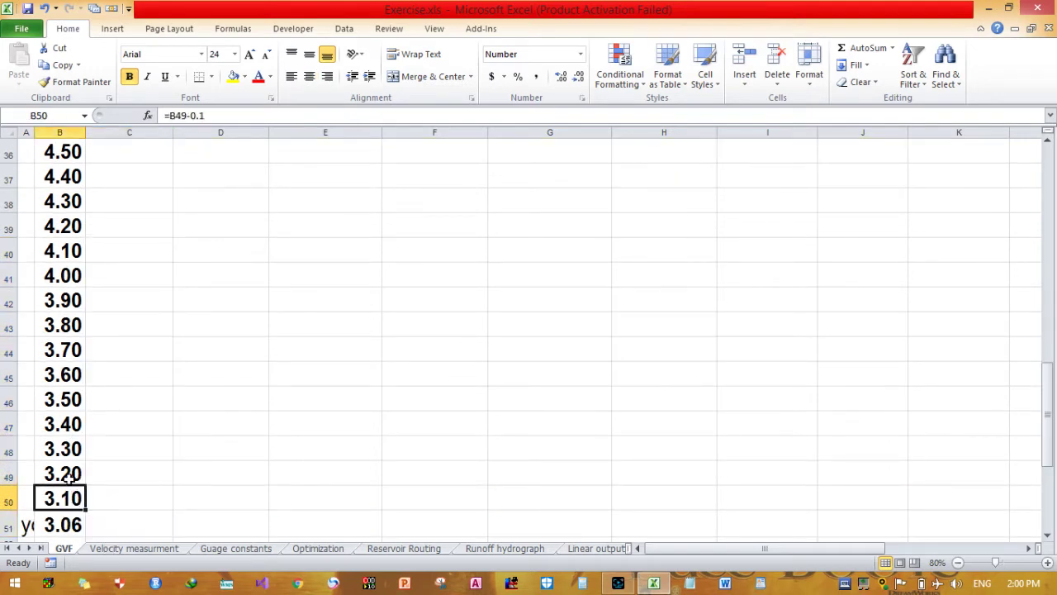
left_click(120, 516)
type("=")
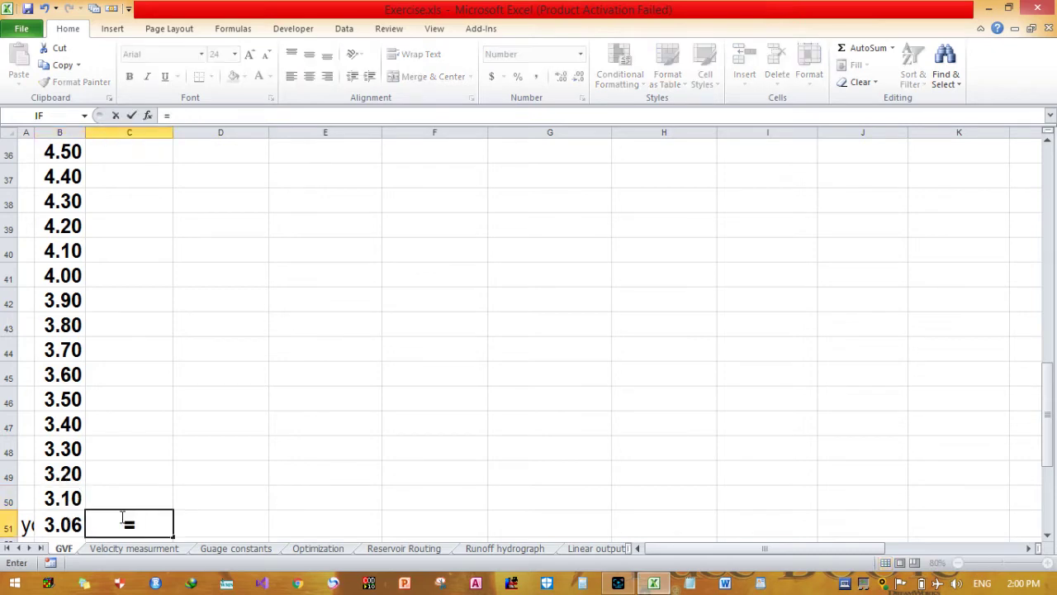
left_click(70, 496)
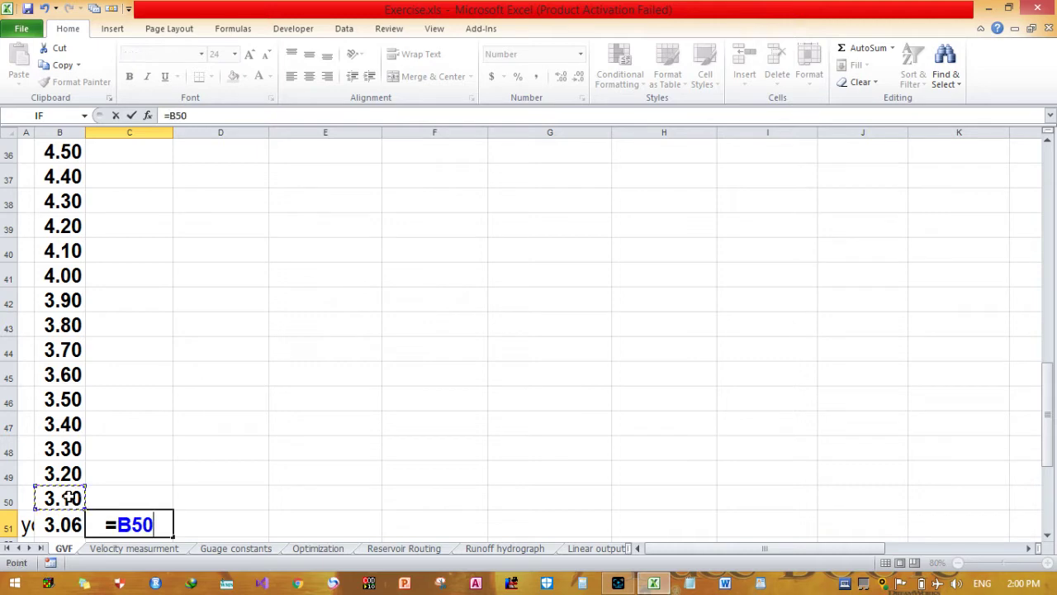
type("-0.1")
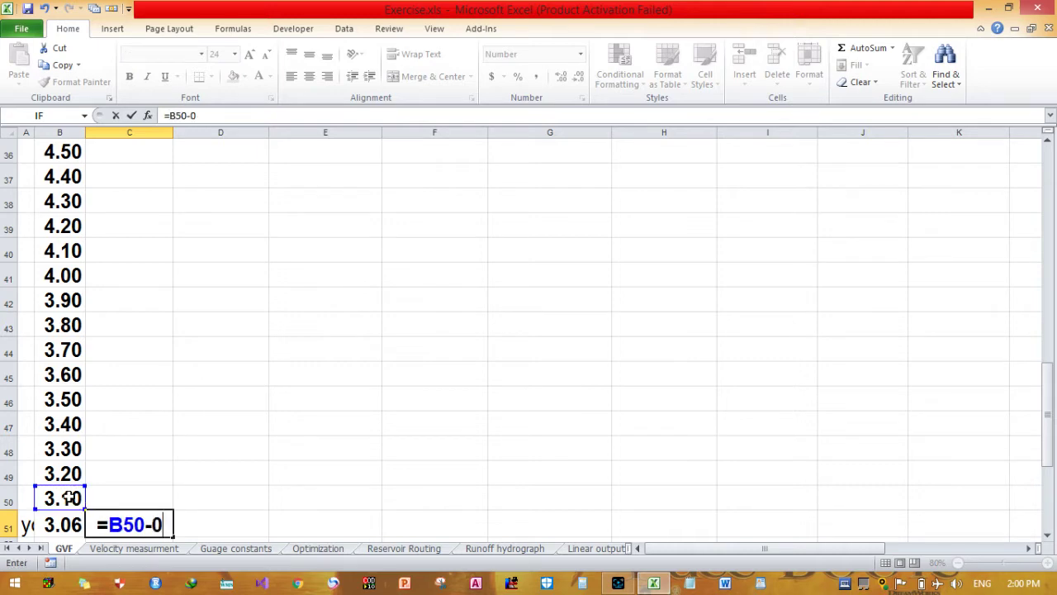
key("Return")
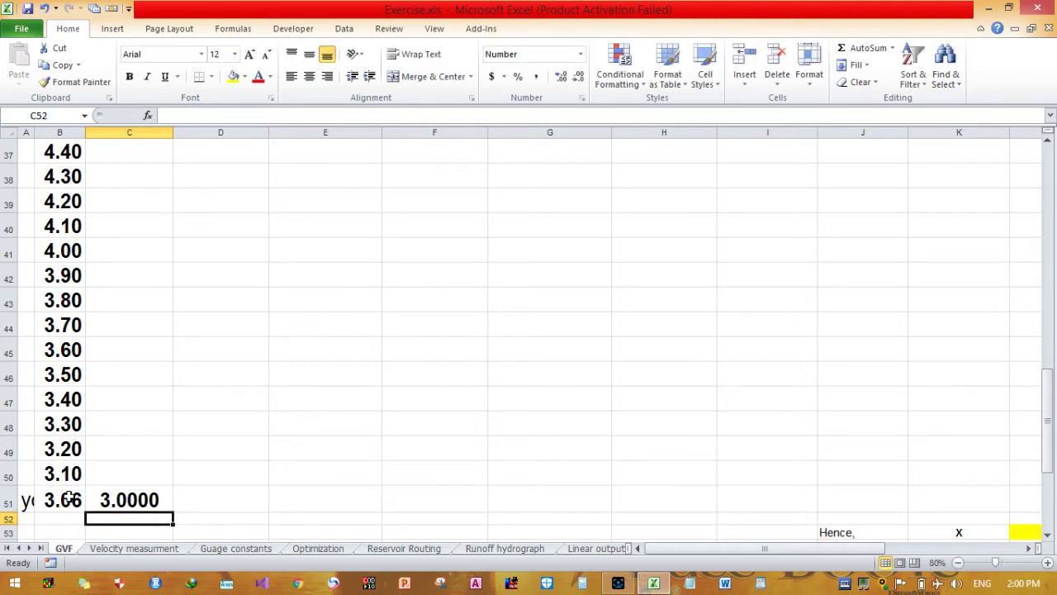
left_click(138, 494)
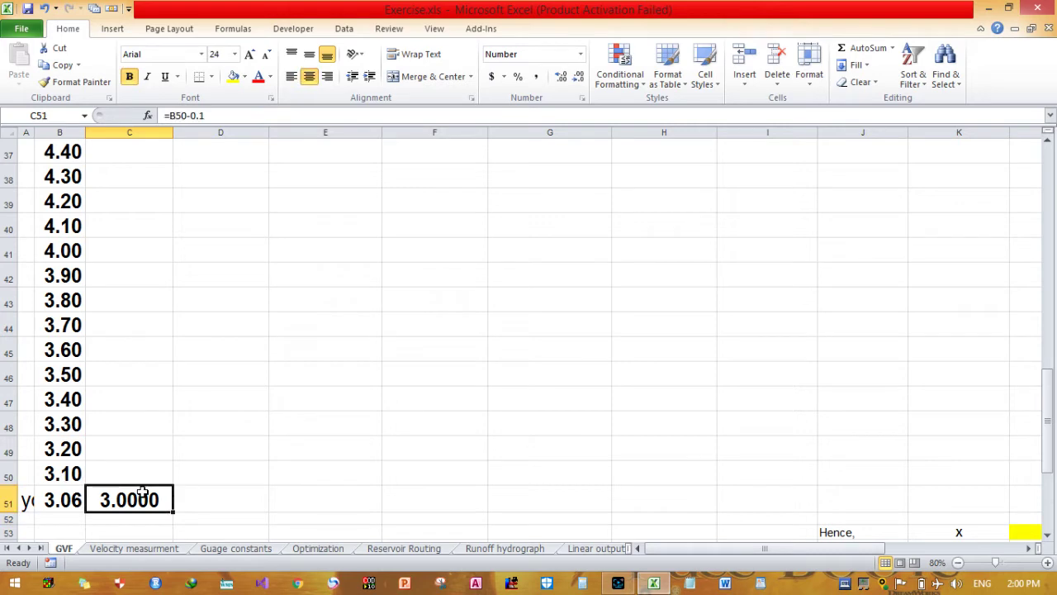
left_click(75, 500)
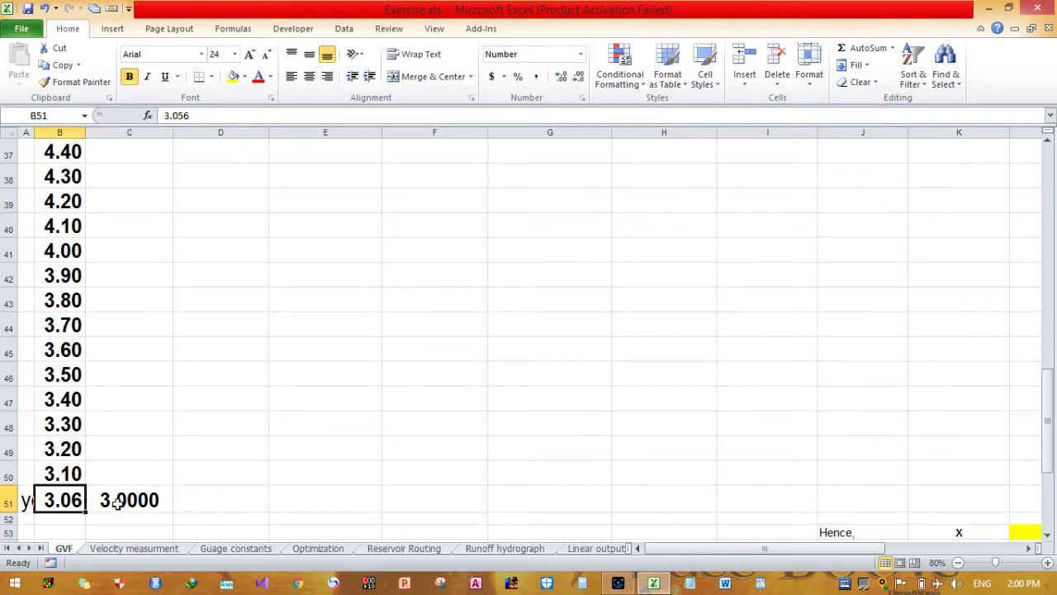
left_click(120, 501)
key("Delete")
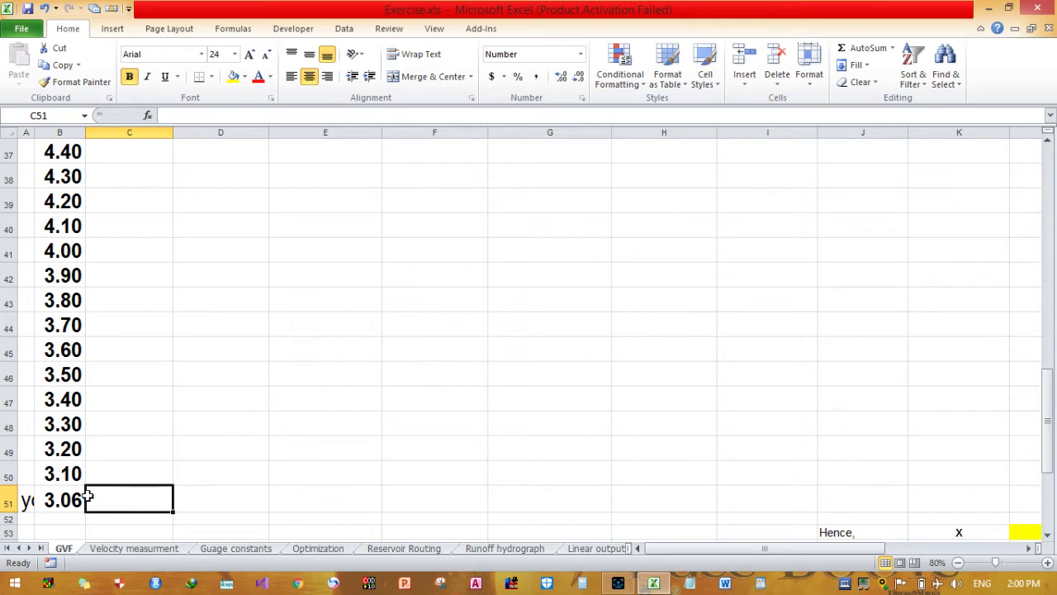
Widen column A so the yo label beside the 3.06 depth shows fully
left_click(80, 497)
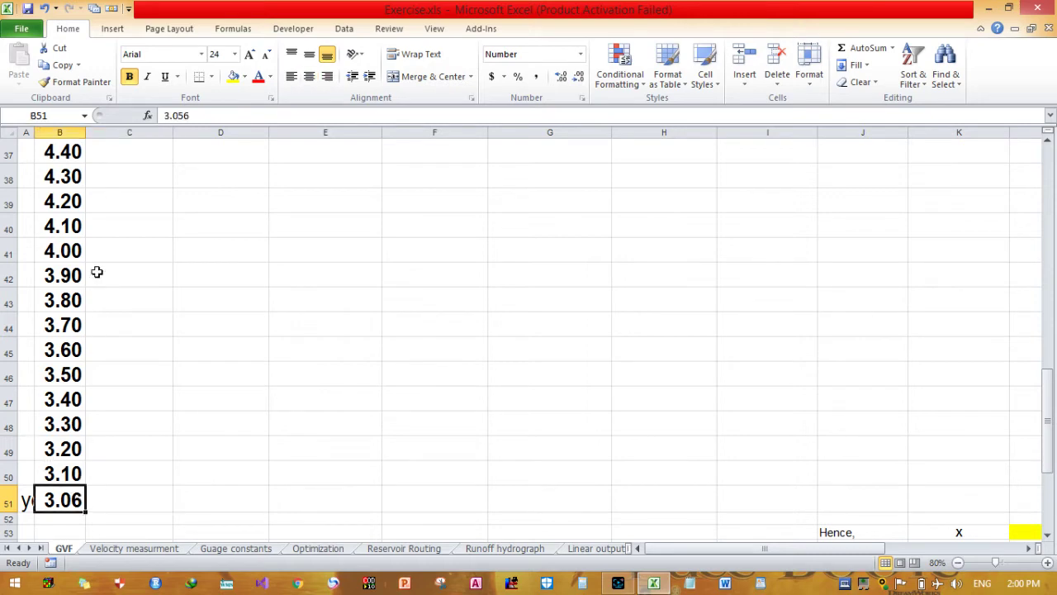
left_click_drag(35, 132, 53, 132)
left_click(172, 276)
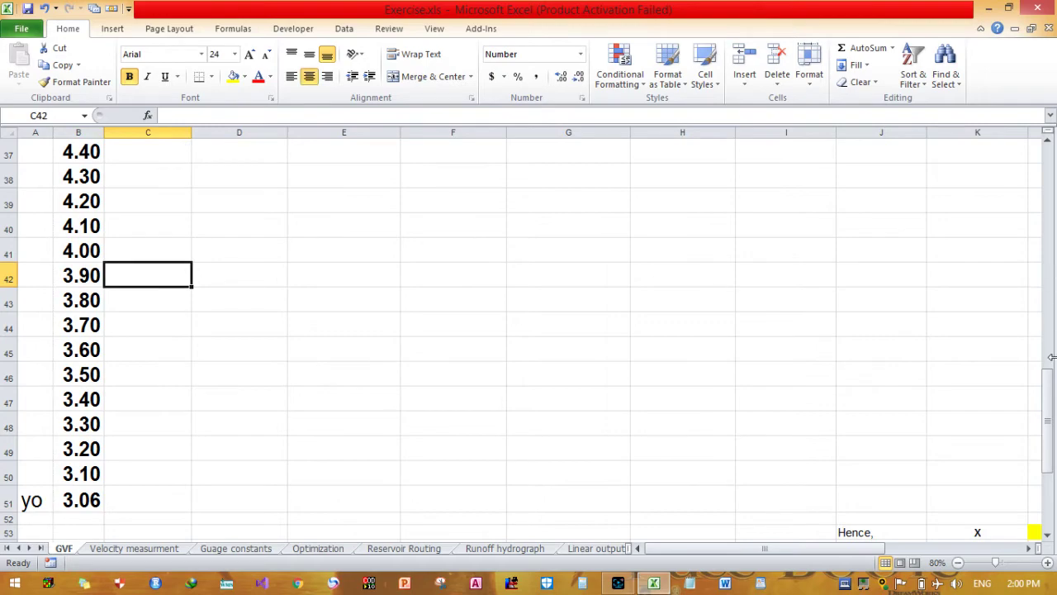
left_click_drag(1051, 403, 1048, 320)
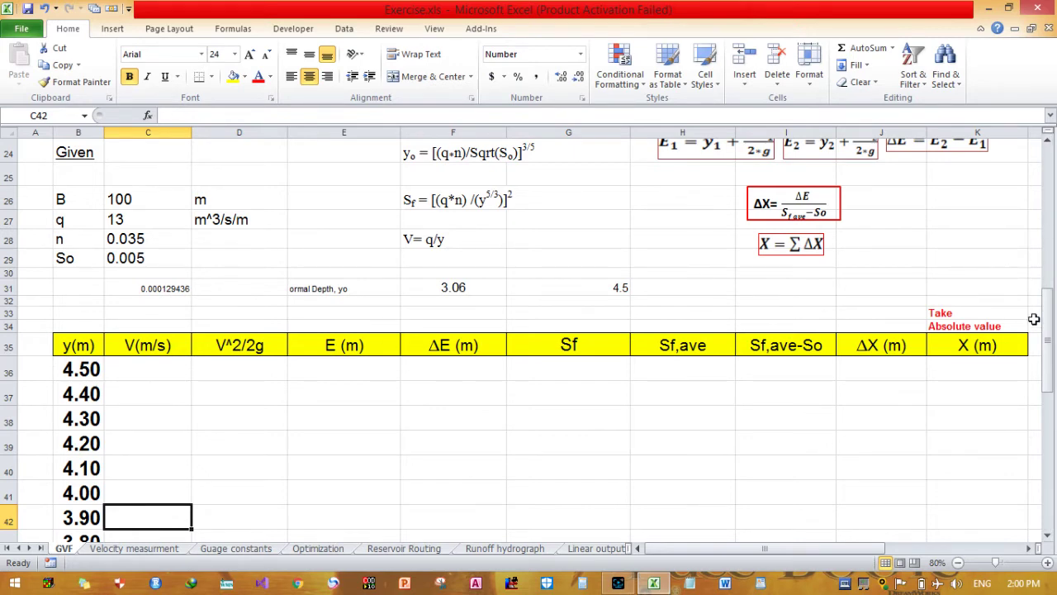
Review the Given values, then start a formula with = in C36 beside 4.50
left_click_drag(1049, 350, 1049, 319)
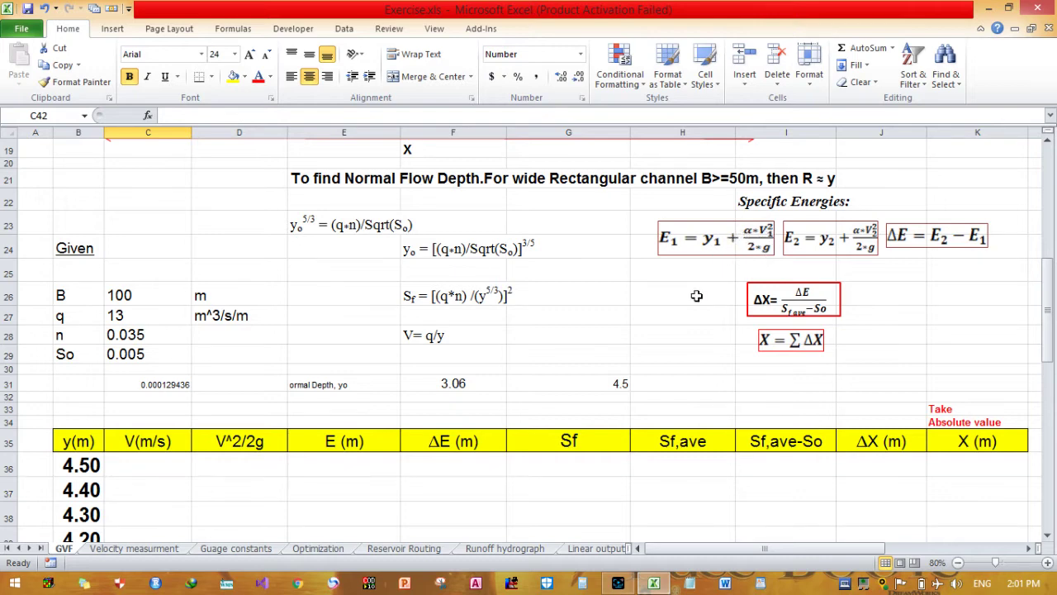
left_click(167, 461)
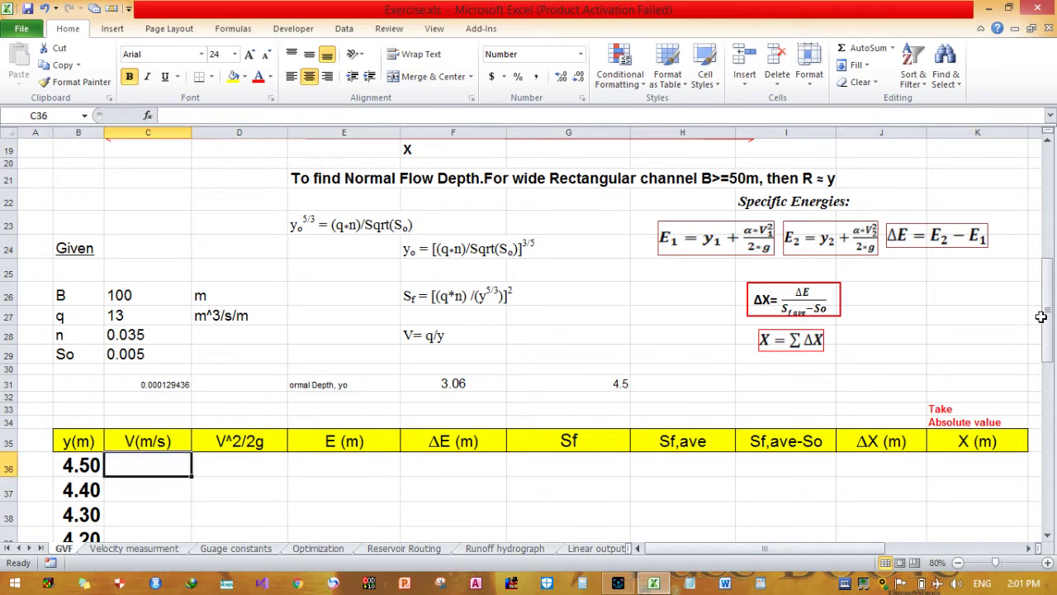
left_click_drag(1047, 319, 1054, 347)
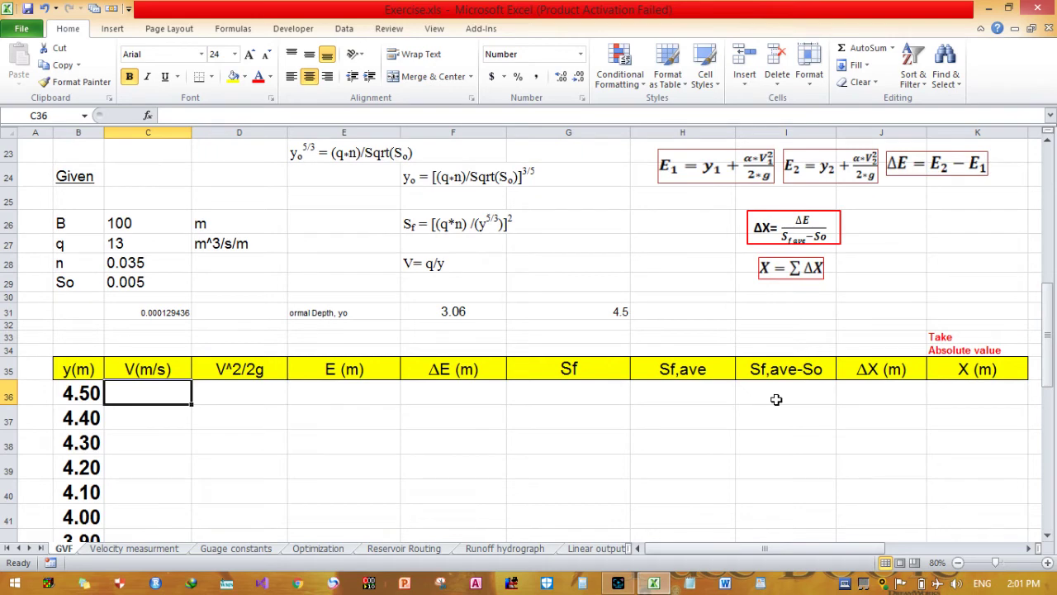
type("=")
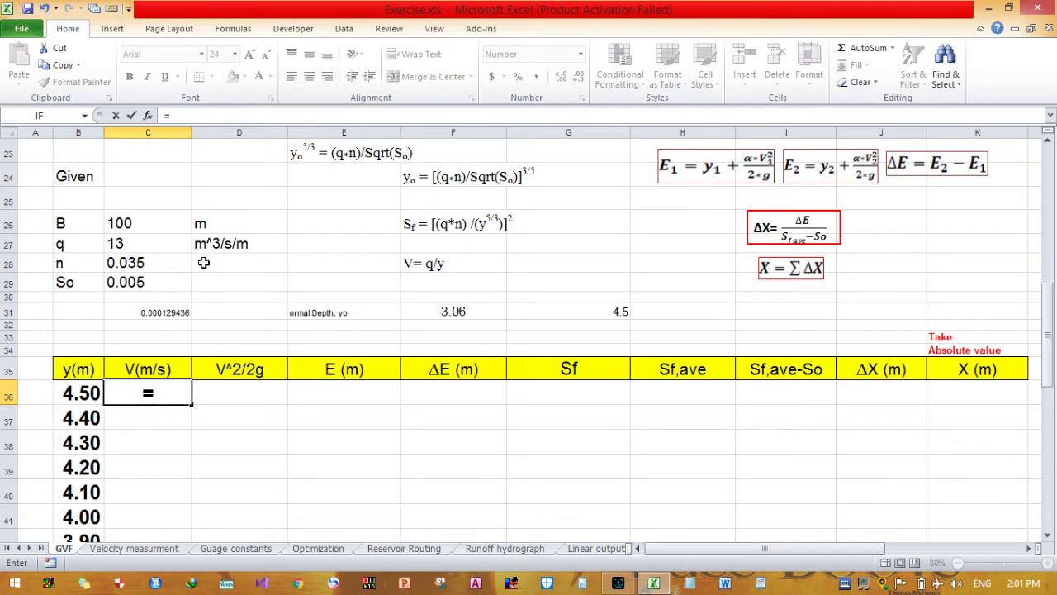
Complete the velocity formula in C36 as =C$27/B36, giving 2.8889
left_click(164, 249)
type("/")
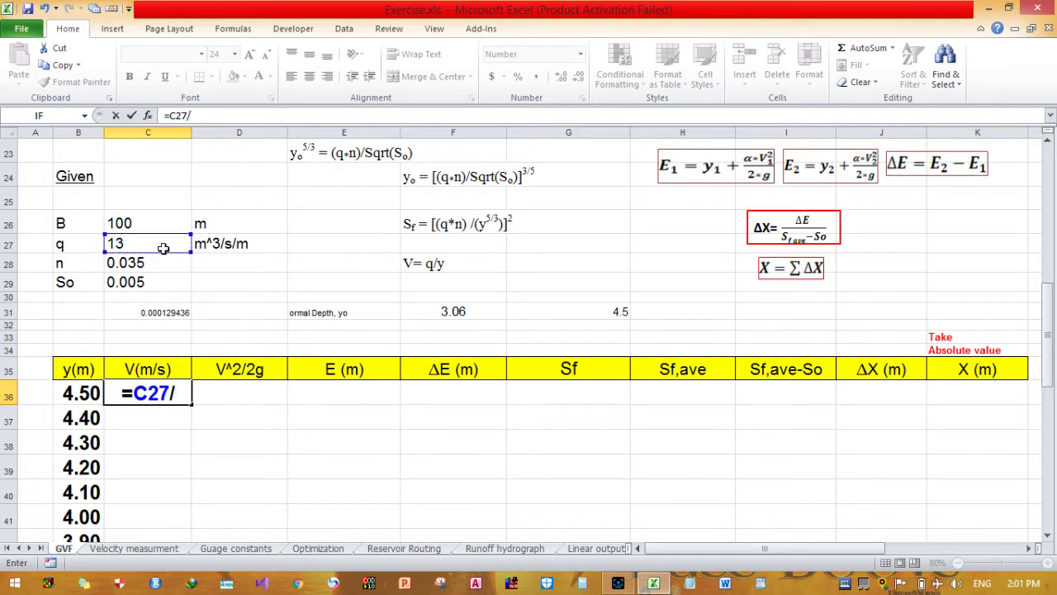
left_click(84, 398)
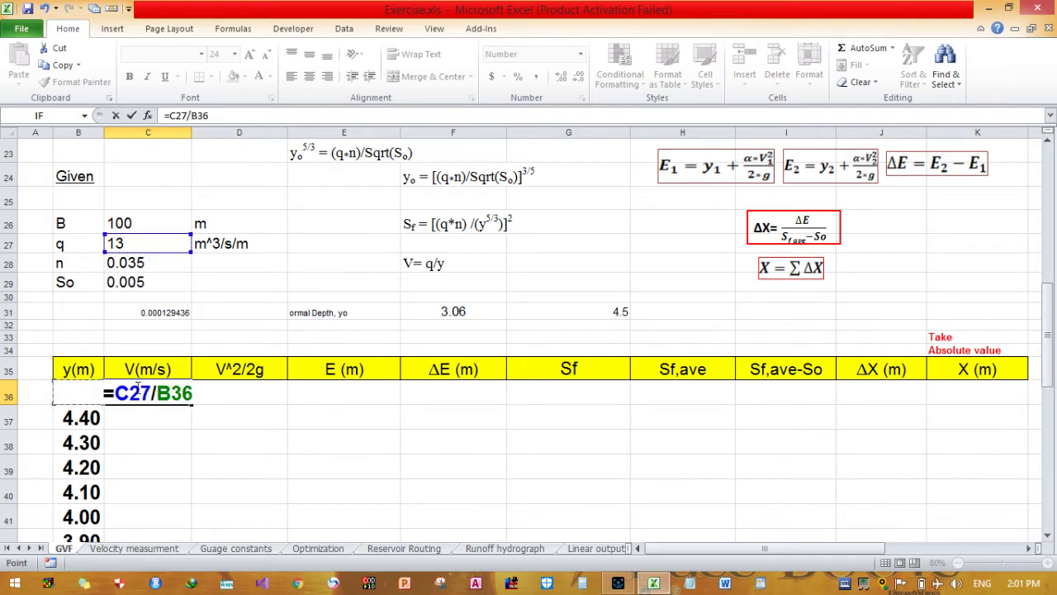
left_click_drag(114, 394, 142, 394)
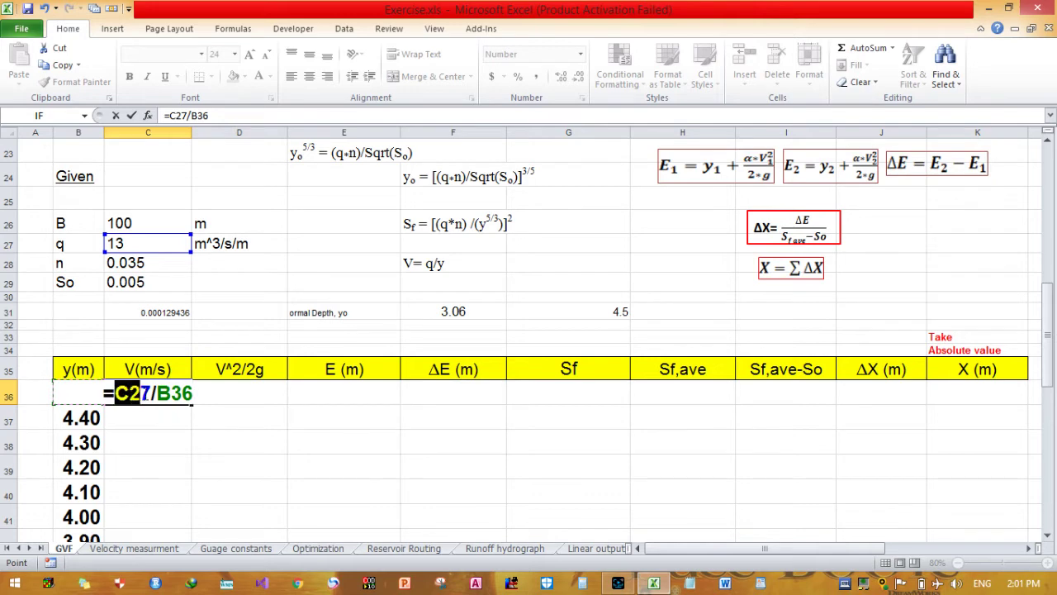
left_click(130, 394)
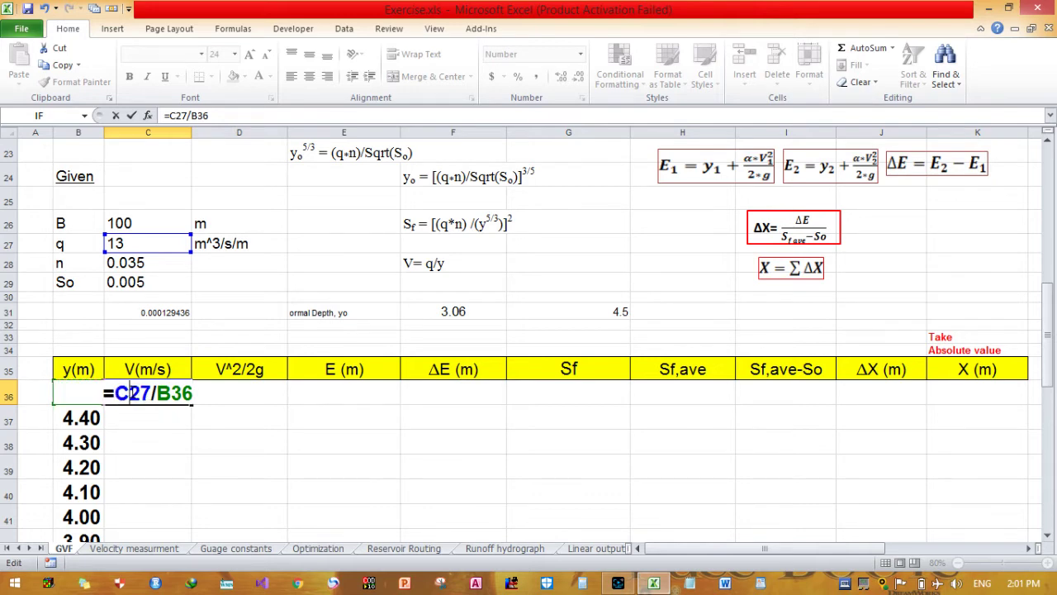
type("$")
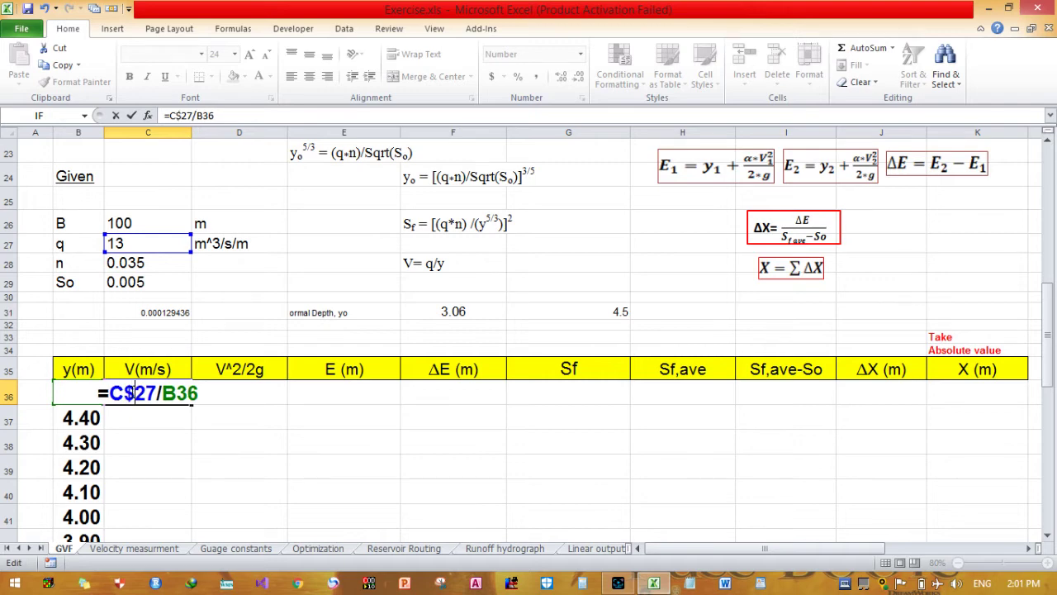
key("Return")
Fill the velocity formula down to C51 and zoom the sheet out to 60%
left_click(129, 394)
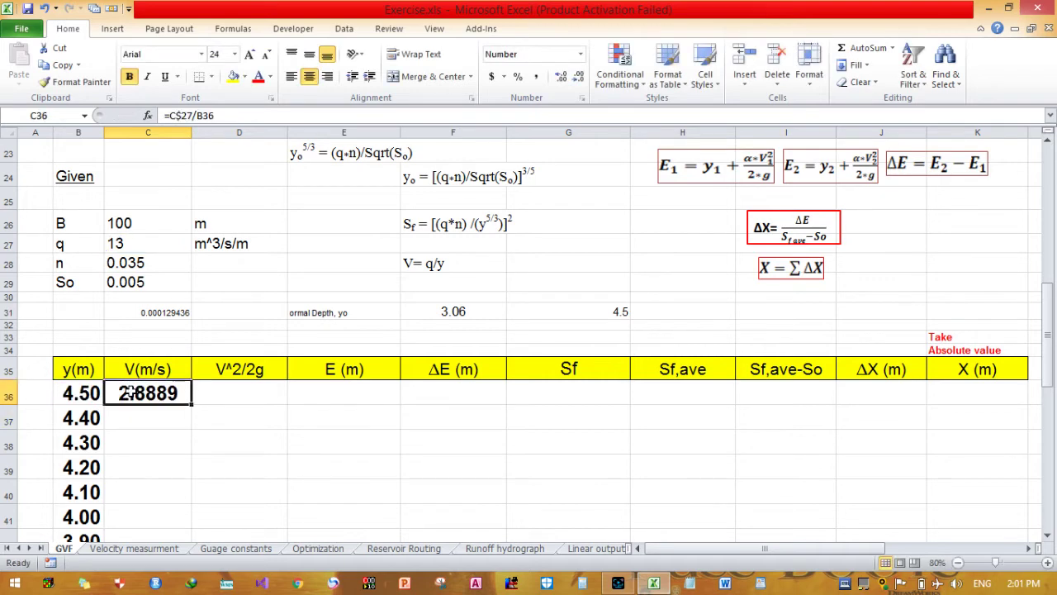
left_click_drag(191, 405, 196, 487)
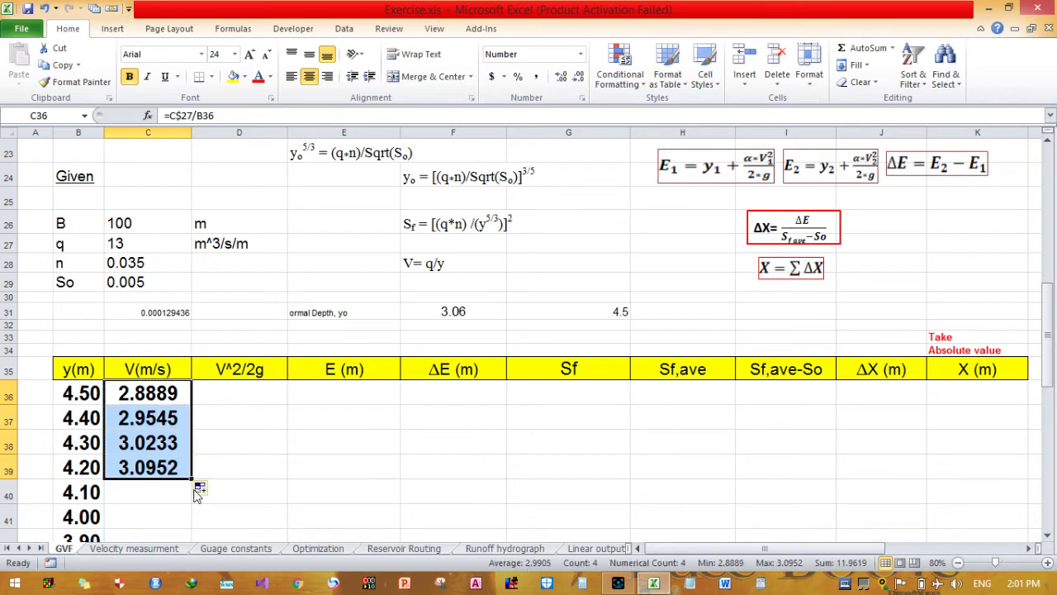
double_click(191, 479)
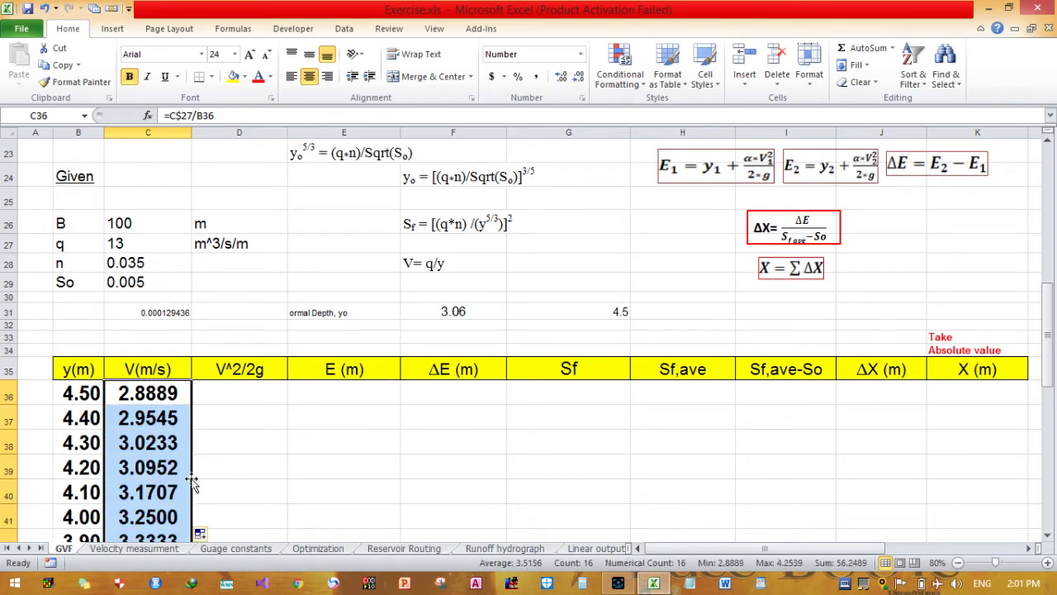
left_click(958, 563)
left_click(957, 562)
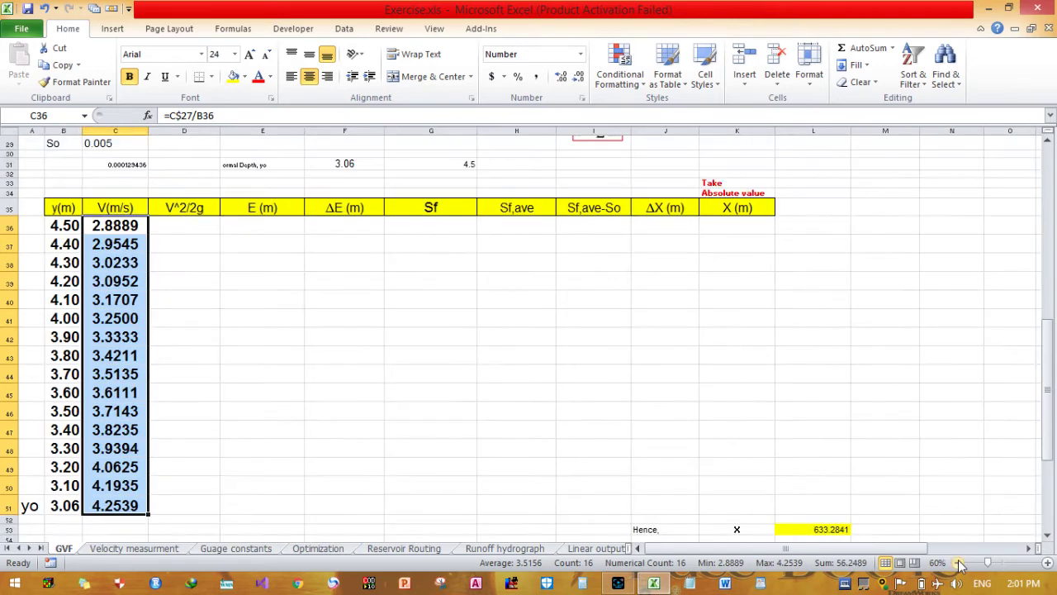
left_click(201, 226)
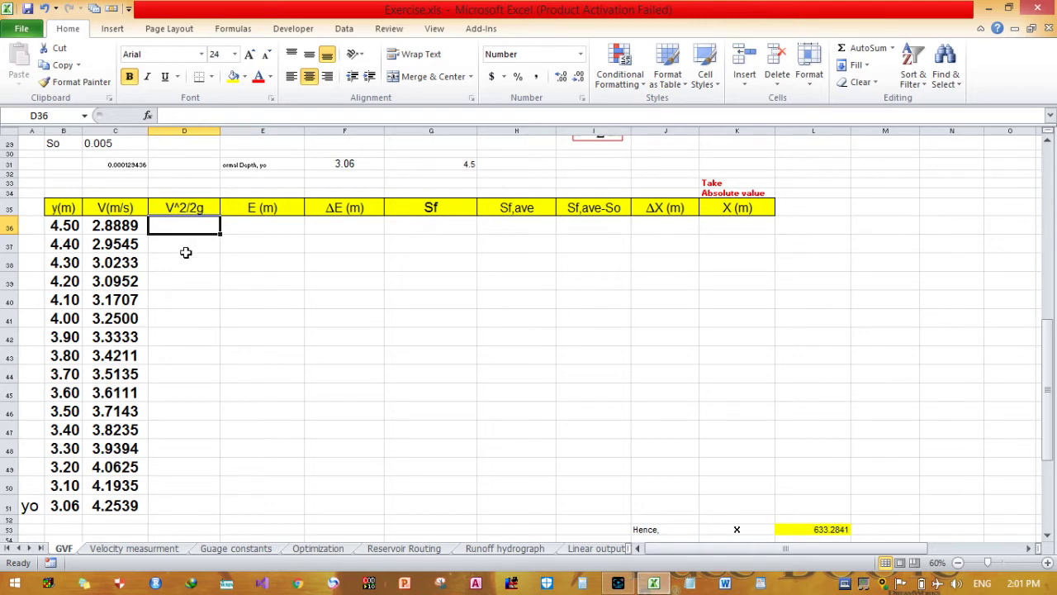
Enter =(C36^2)/(2*9.81) in D36 and adjust column D's width
type("=")
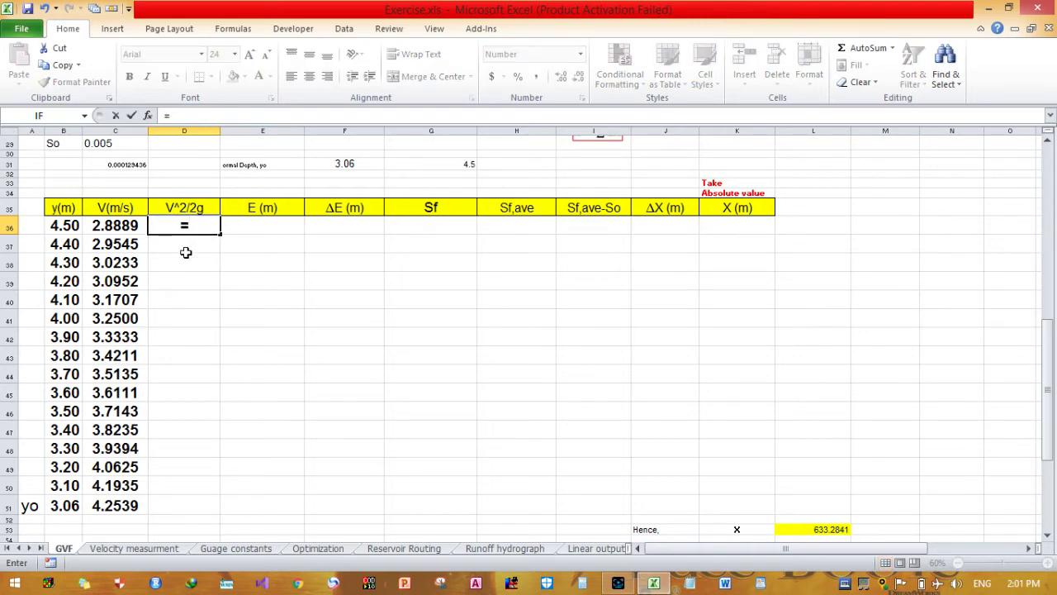
type("(")
left_click(122, 225)
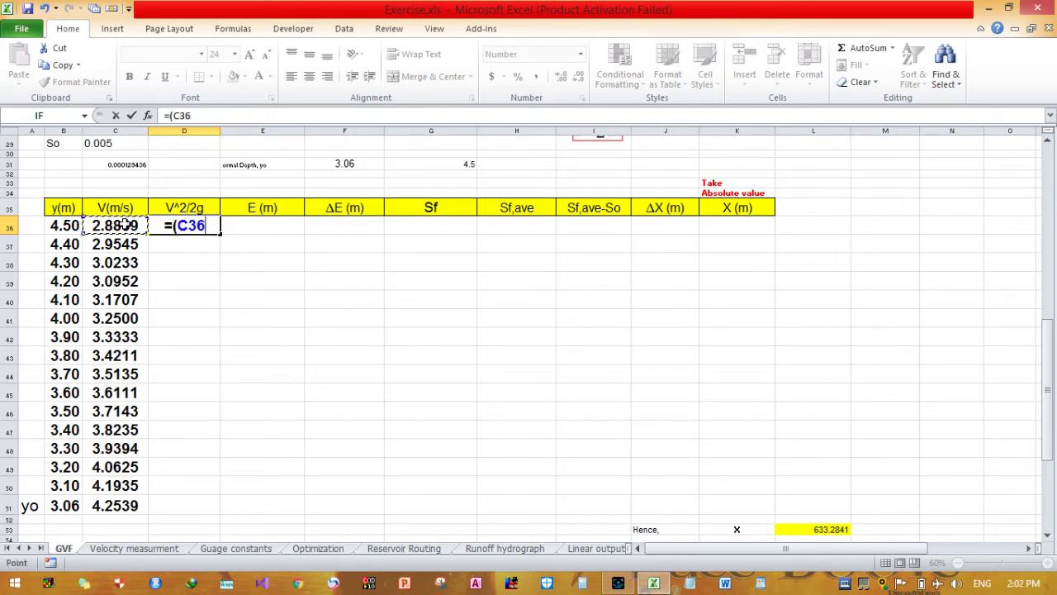
type("^2)")
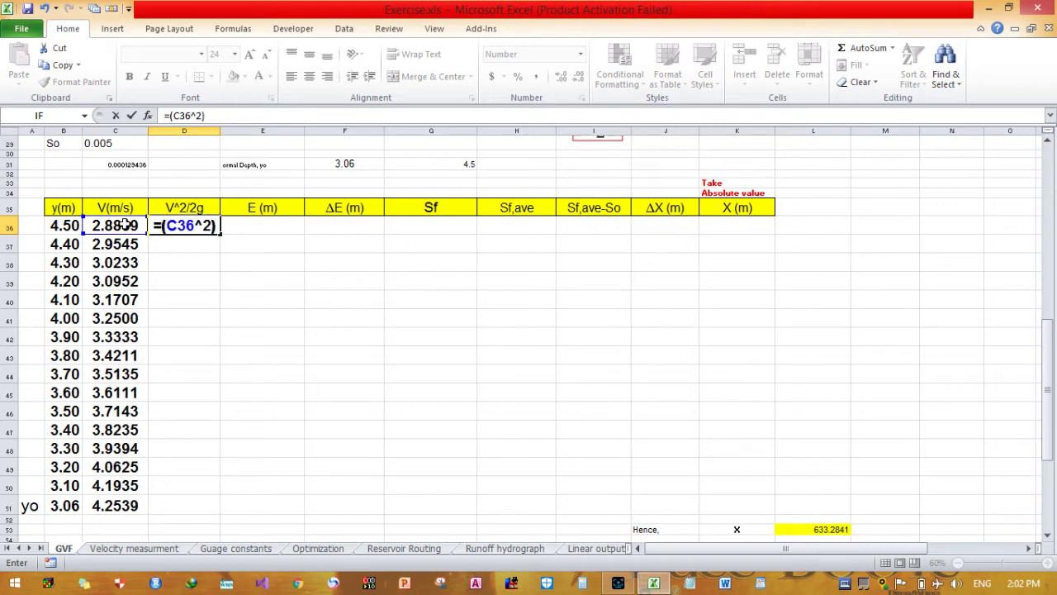
type("/")
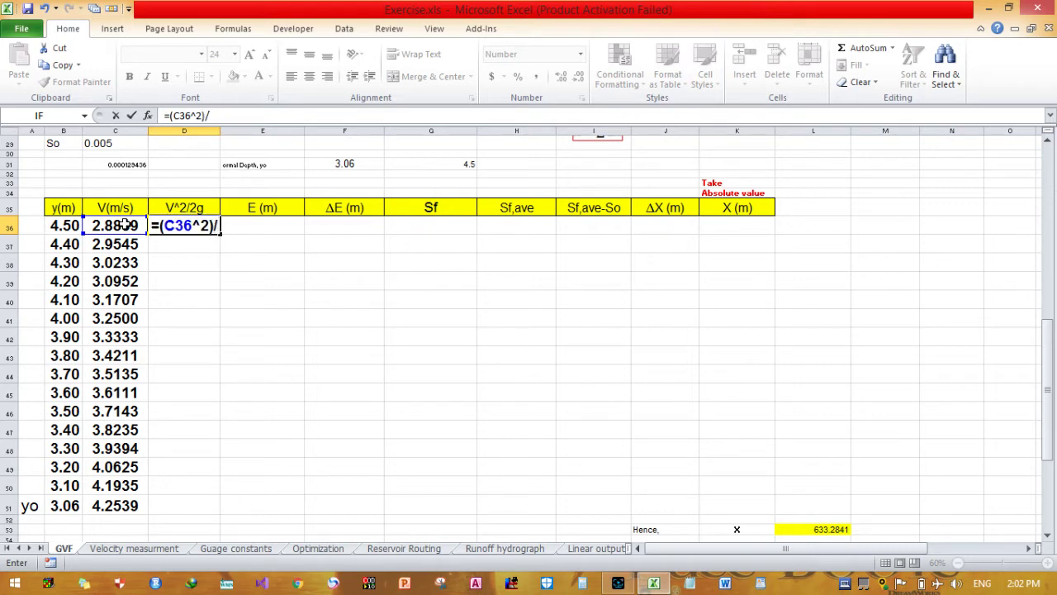
type("(2")
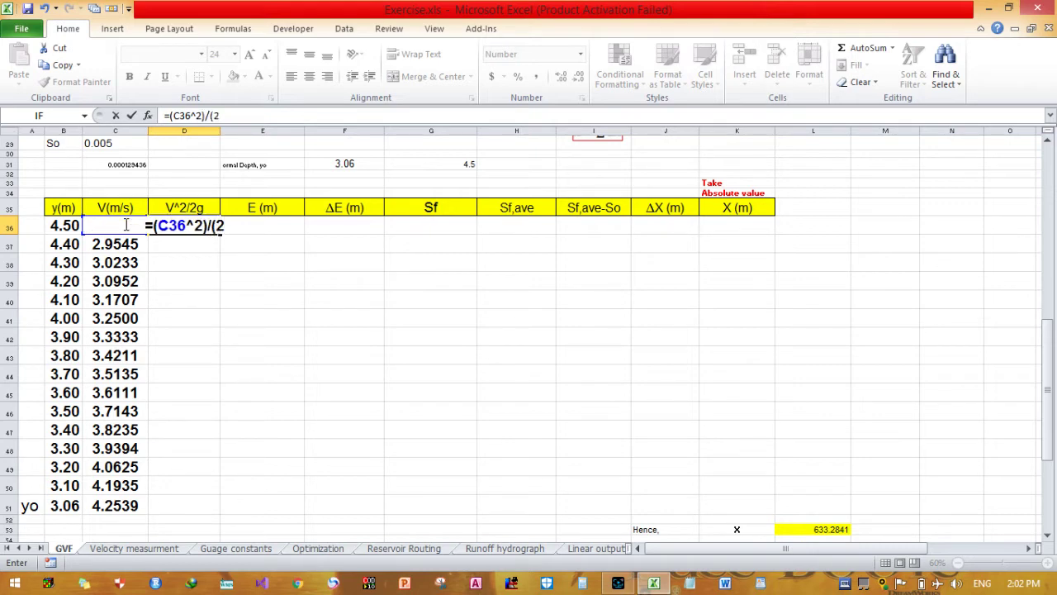
type("*9.81")
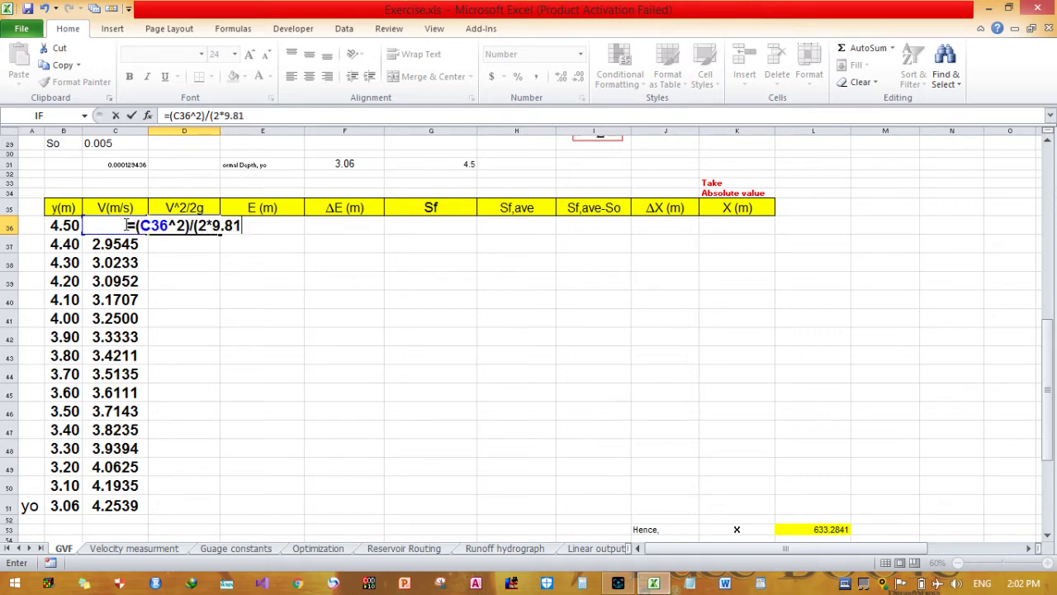
type(")")
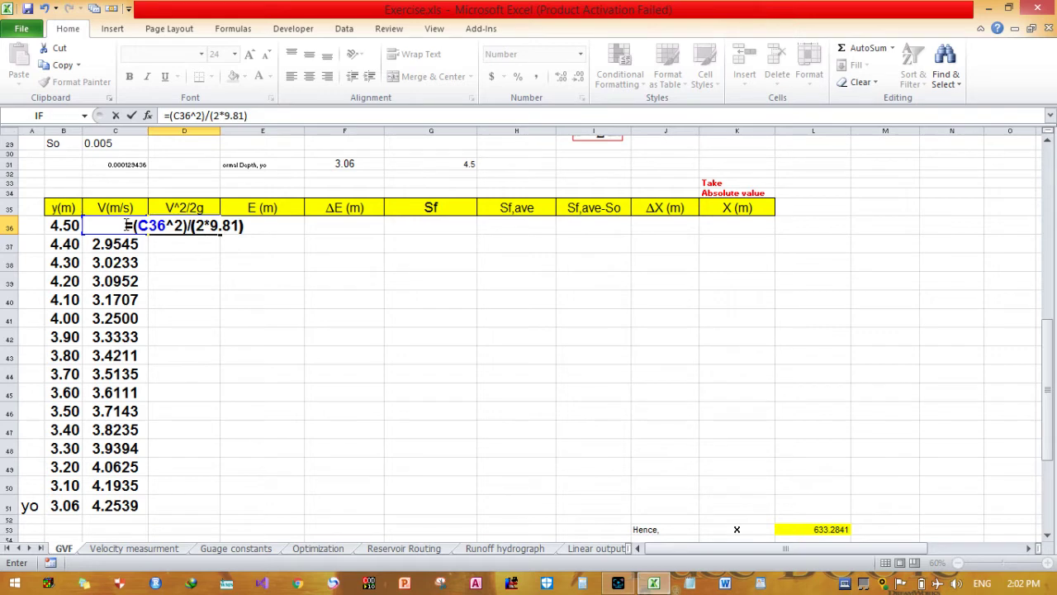
key("Return")
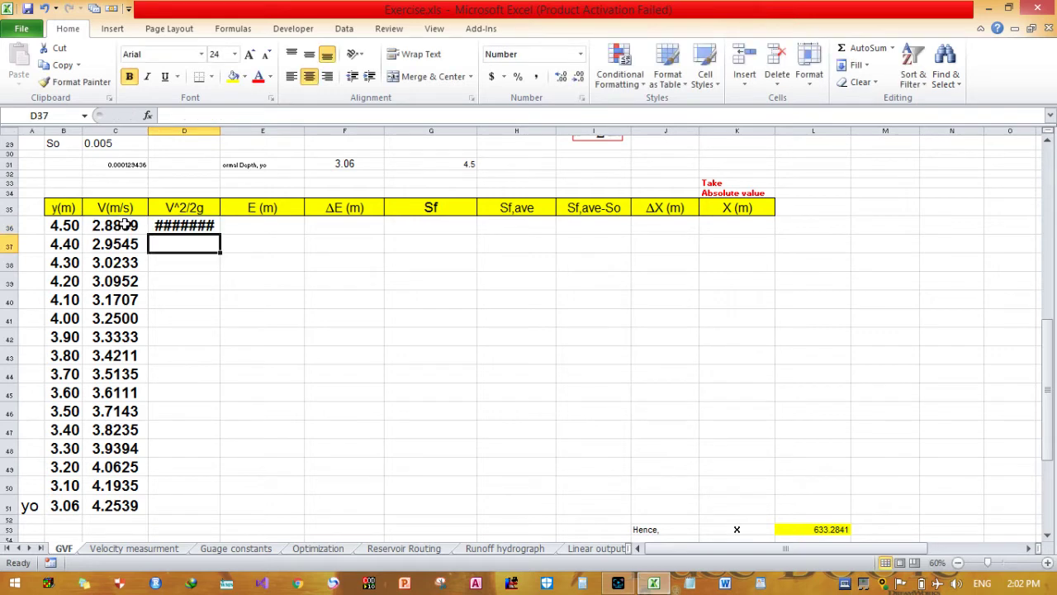
double_click(220, 130)
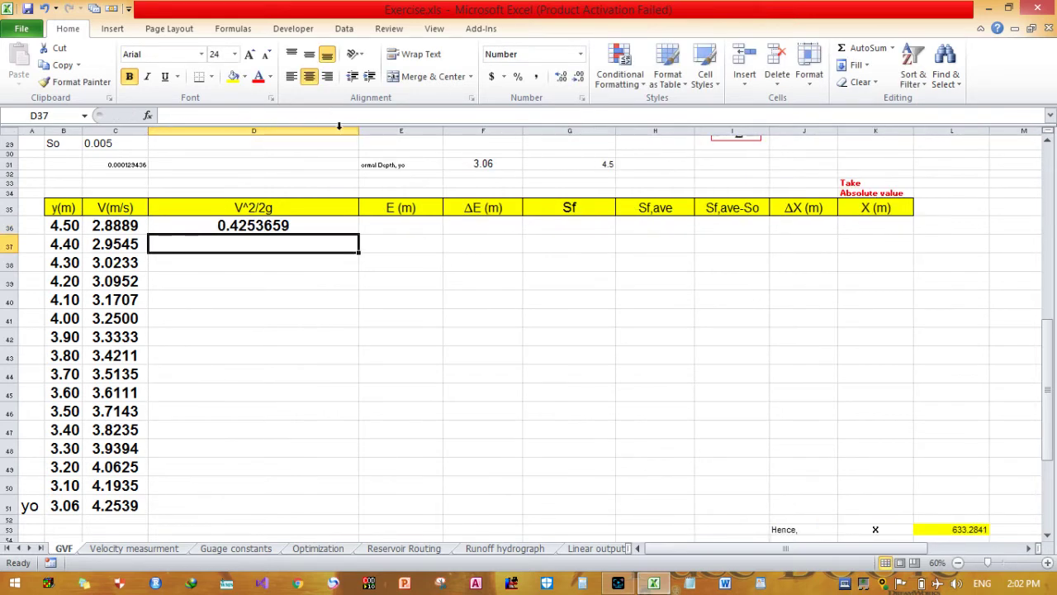
left_click_drag(364, 128, 249, 133)
Copy the V^2/2g formula down to D51 and verify the row 39 formula
left_click(236, 228)
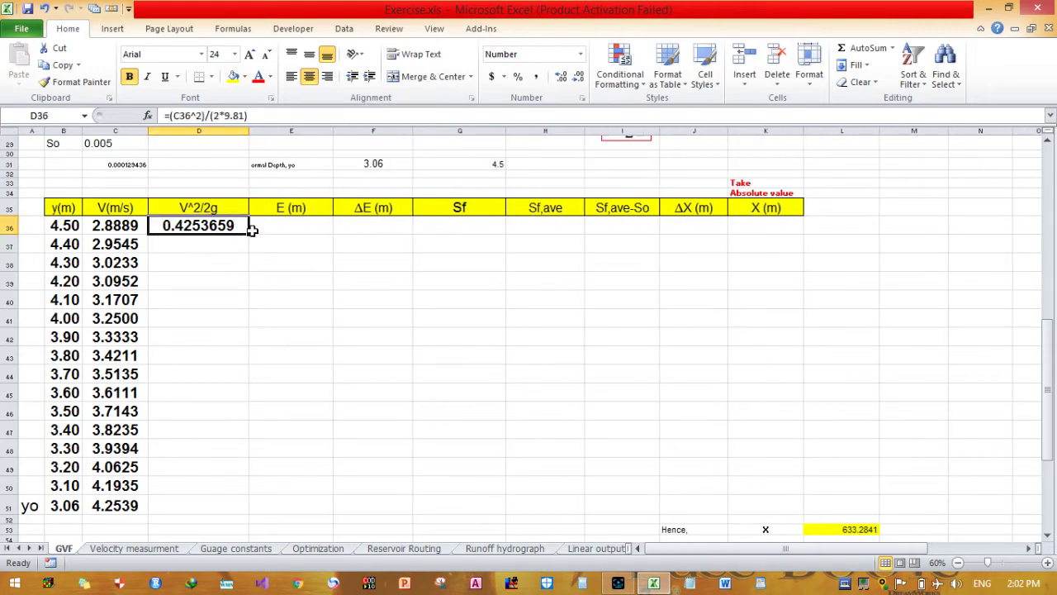
left_click_drag(248, 234, 221, 505)
left_click(286, 374)
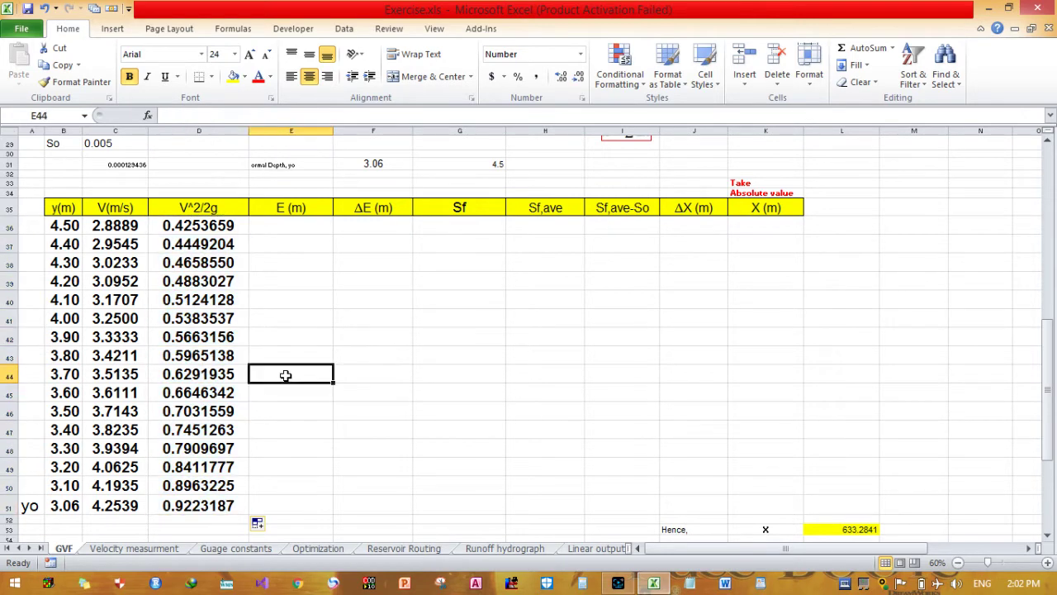
left_click(225, 285)
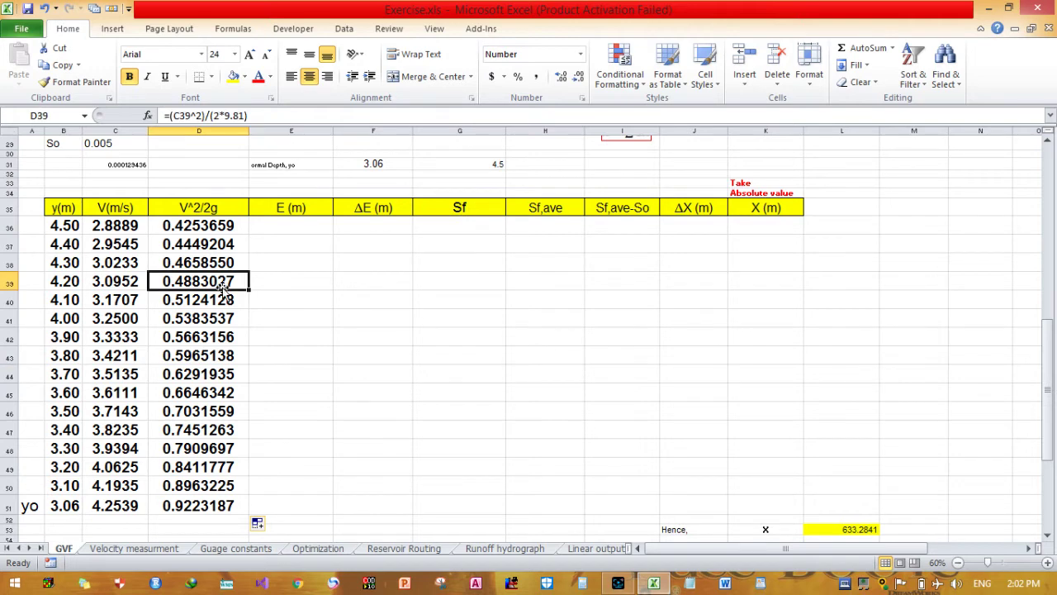
left_click(263, 449)
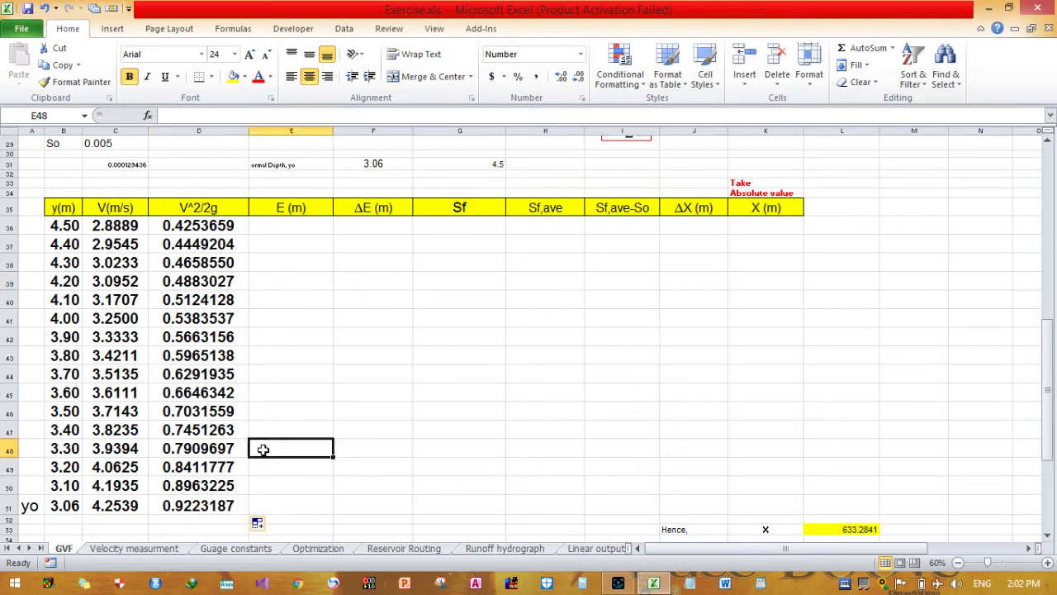
left_click(293, 236)
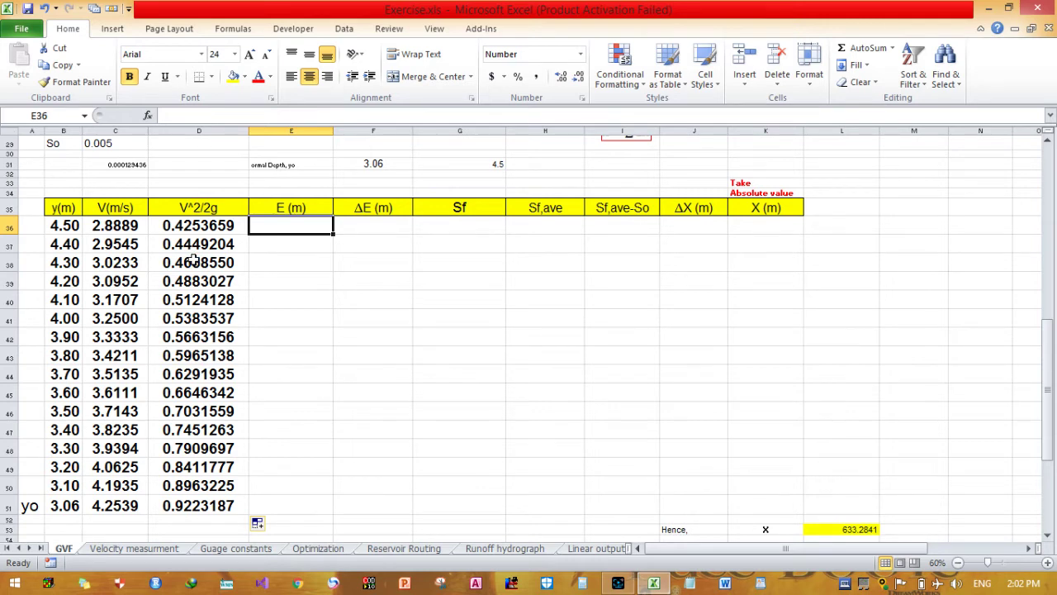
Enter =B36+D36 in E36 and fill it down to E51 (4.925366 to 3.978319)
type("=")
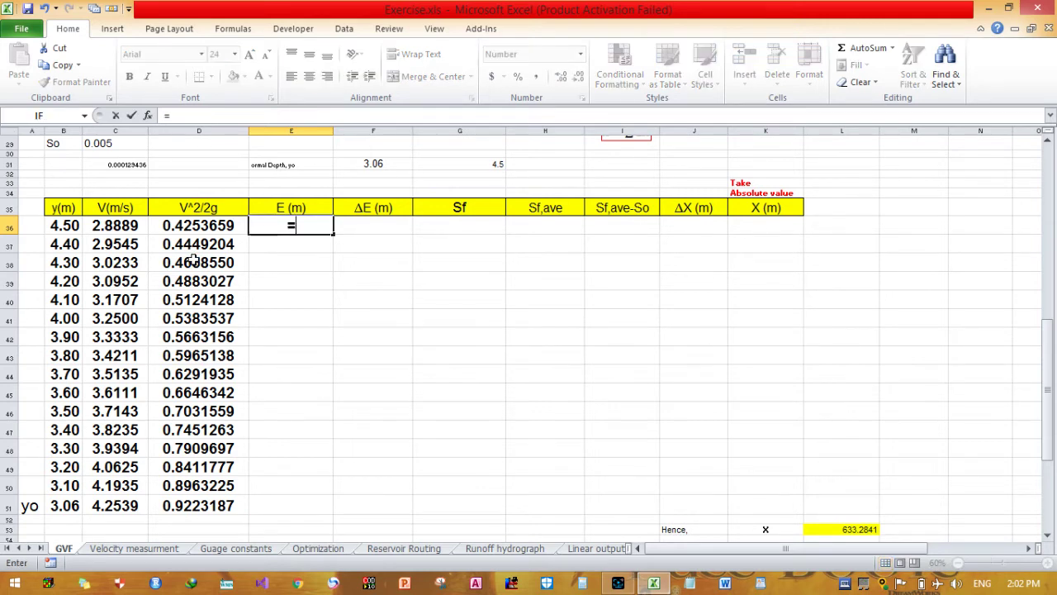
left_click(73, 224)
type("+")
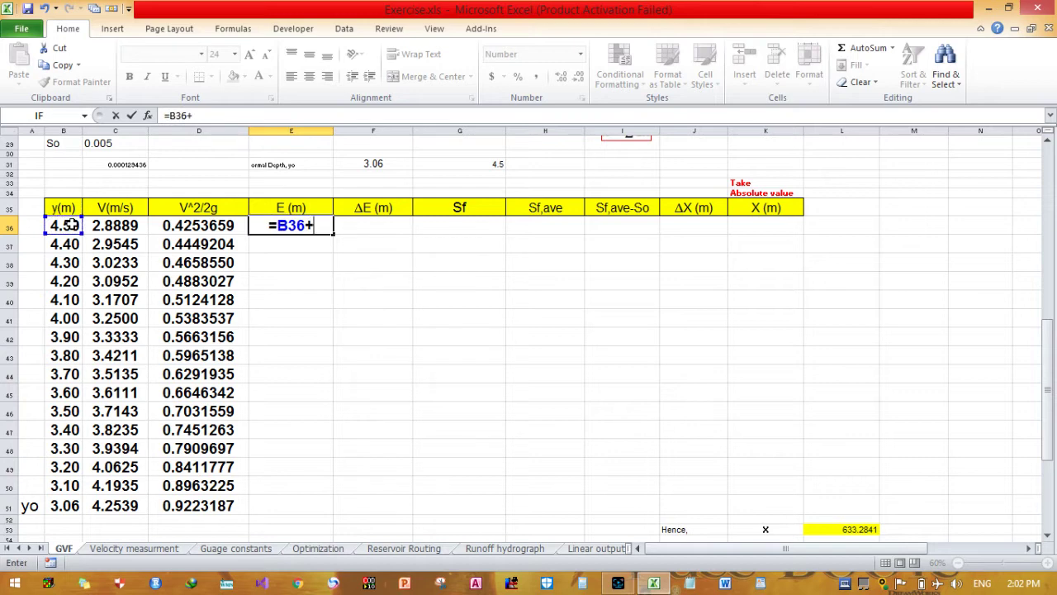
left_click(165, 224)
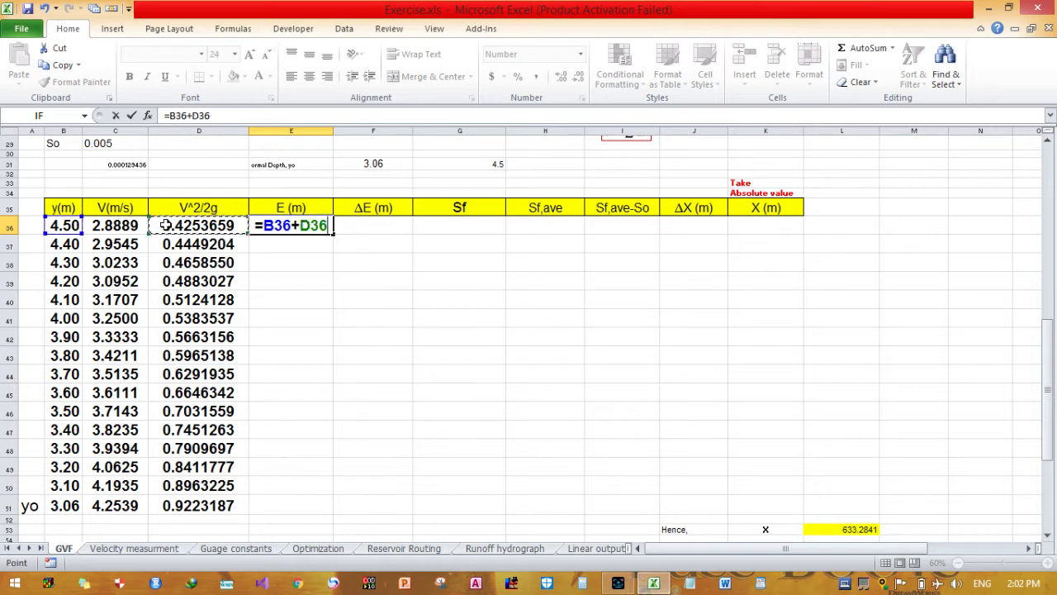
key("Return")
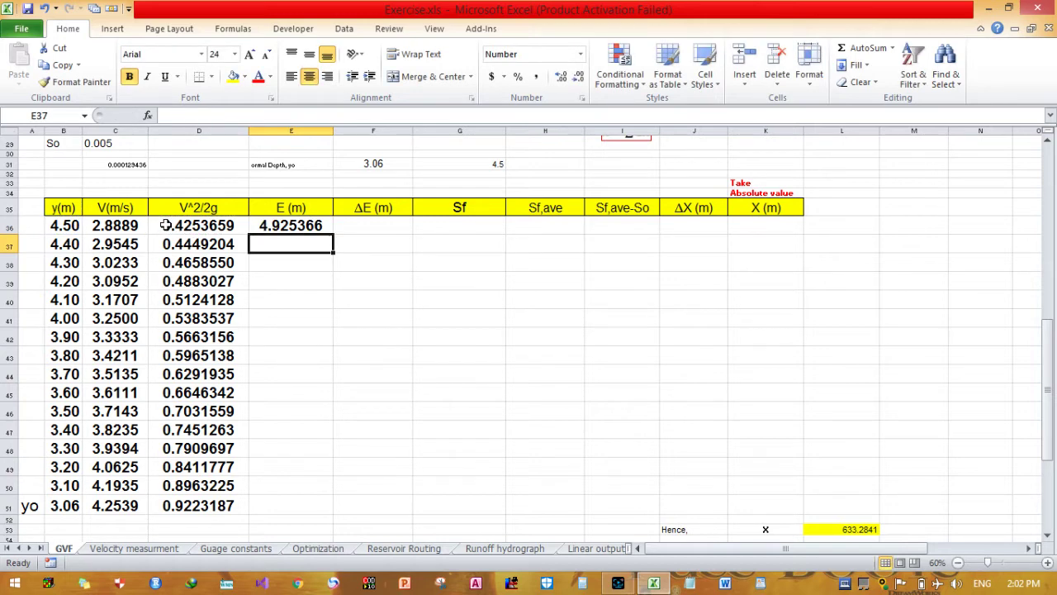
left_click_drag(1050, 395, 1050, 311)
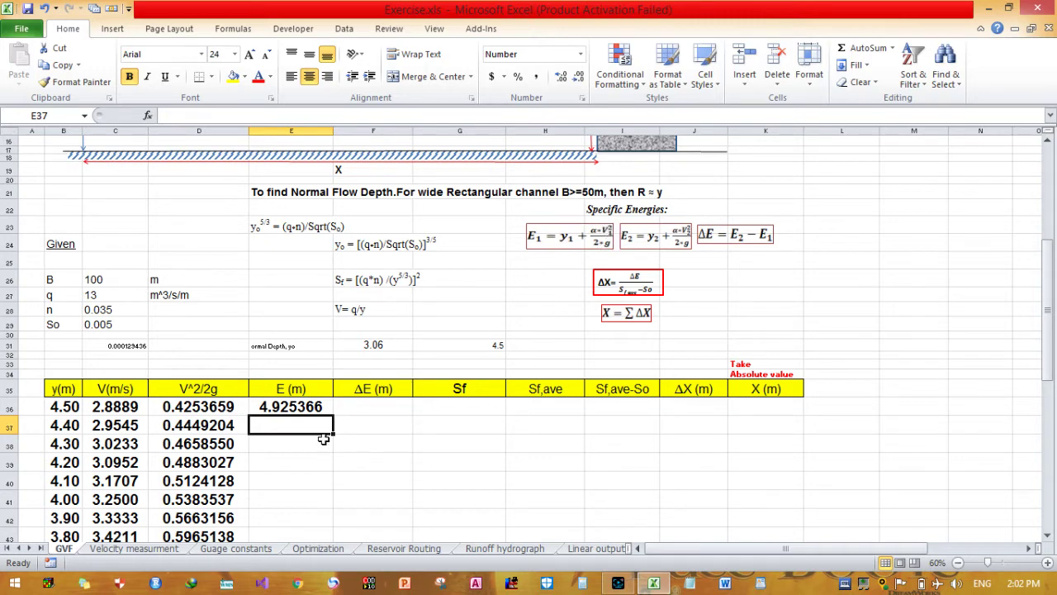
left_click(320, 406)
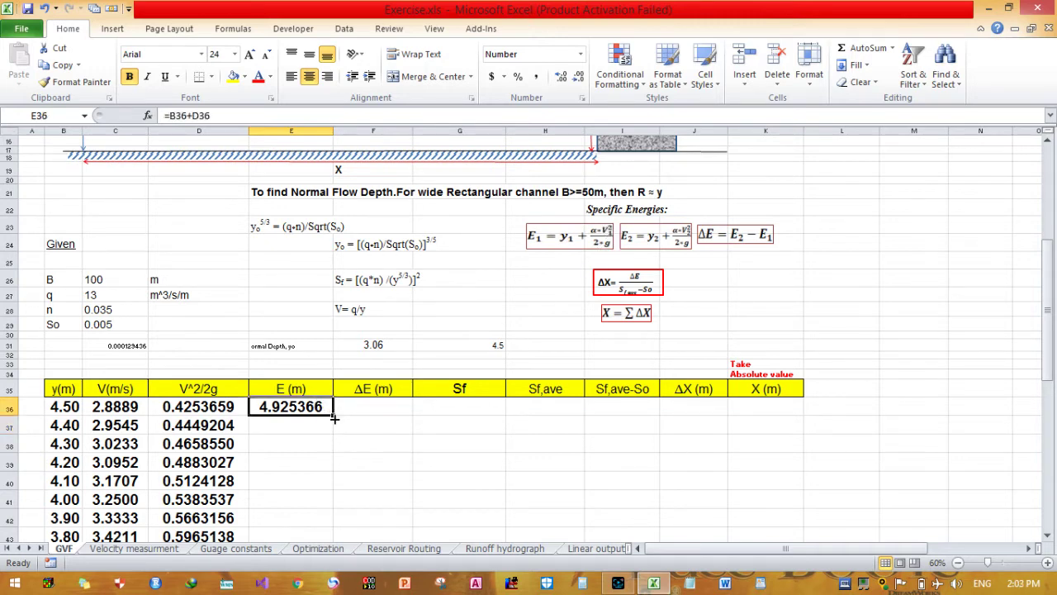
double_click(333, 418)
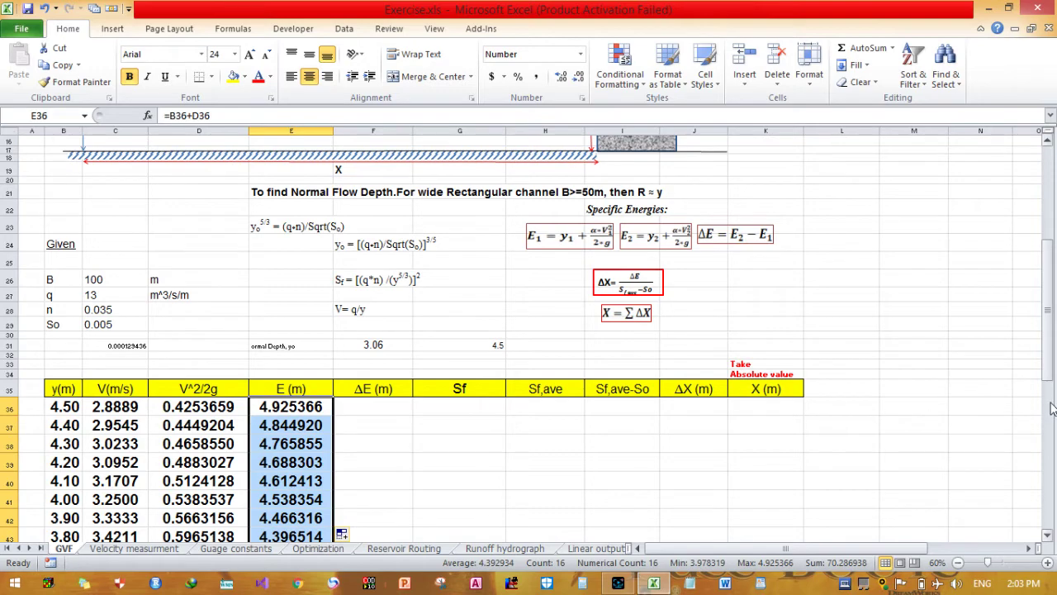
left_click_drag(1051, 376, 1050, 301)
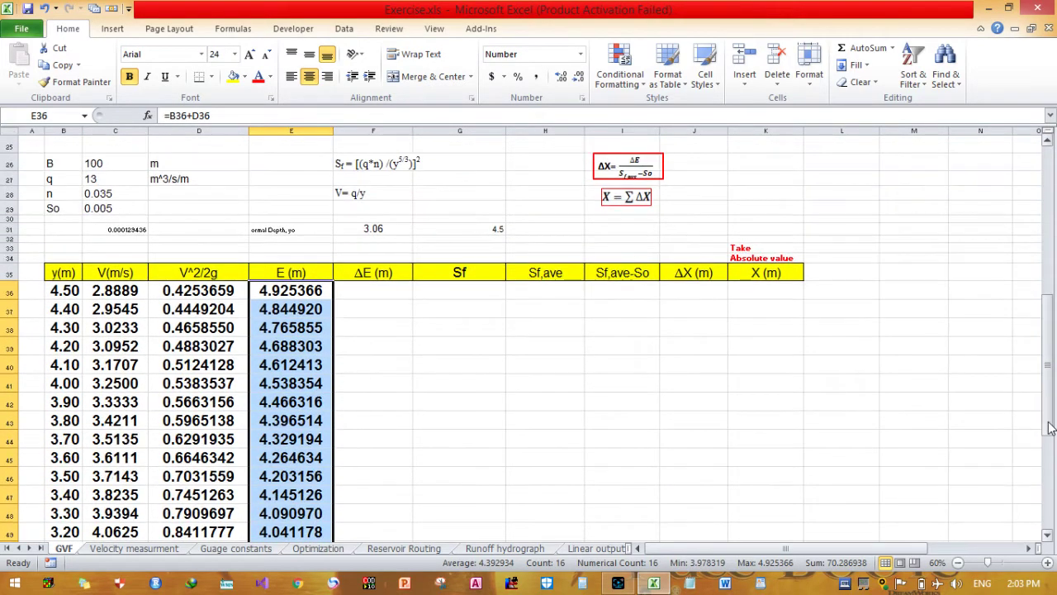
left_click(393, 297)
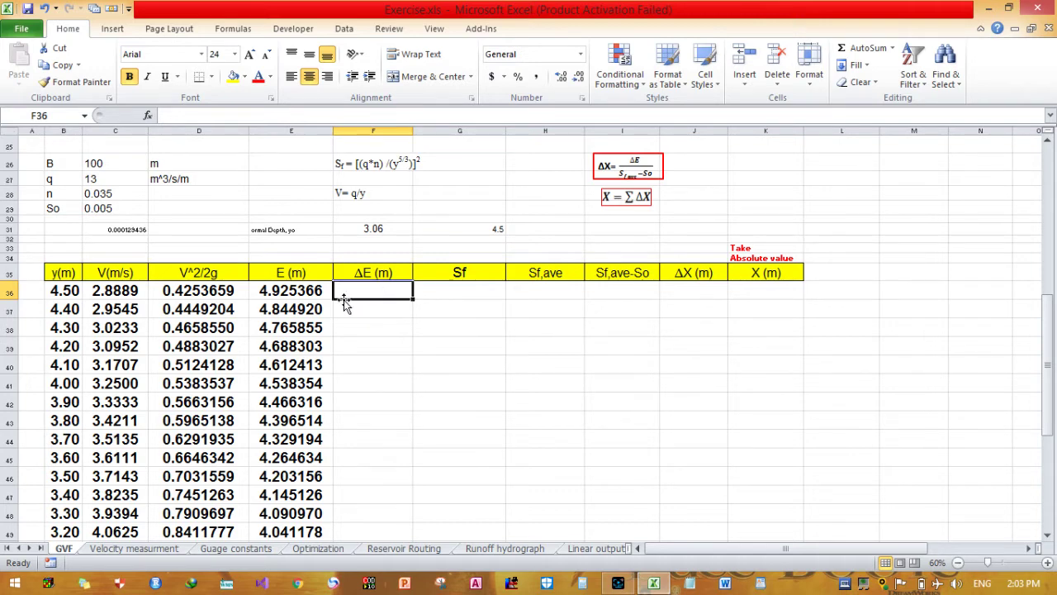
Enter =E37-E36 in F37 and fill it down to F51 (-0.080445 to -0.018004)
left_click_drag(1049, 374, 1048, 279)
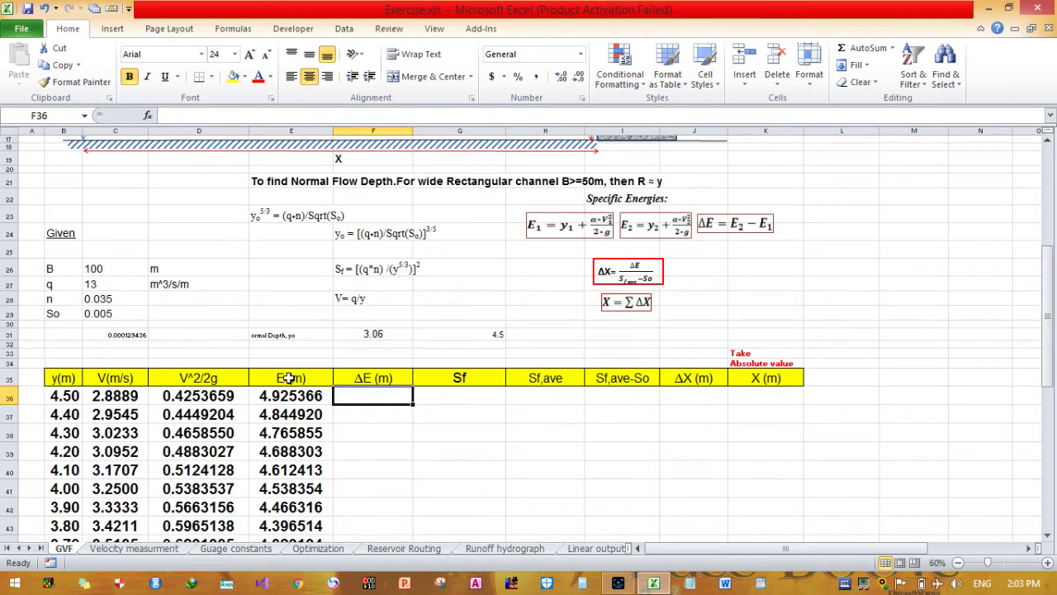
left_click(365, 419)
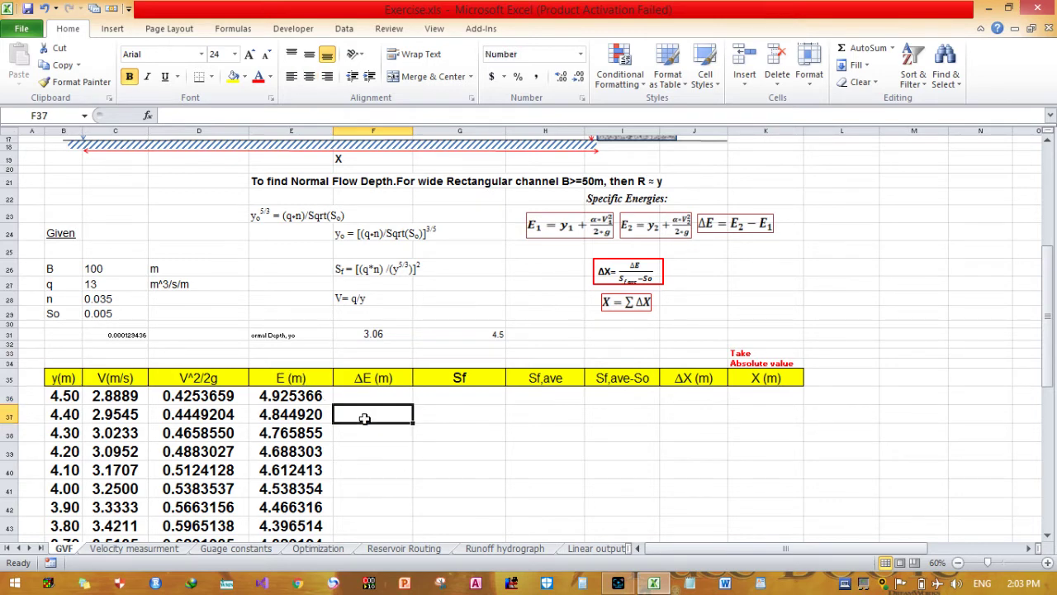
type("=")
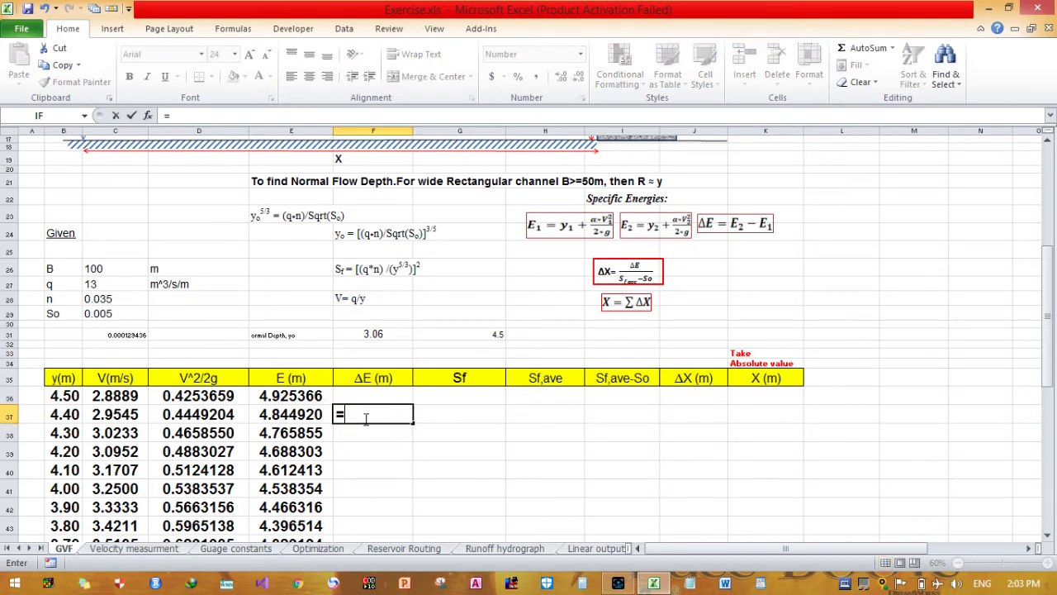
left_click(302, 417)
type("-")
left_click(310, 394)
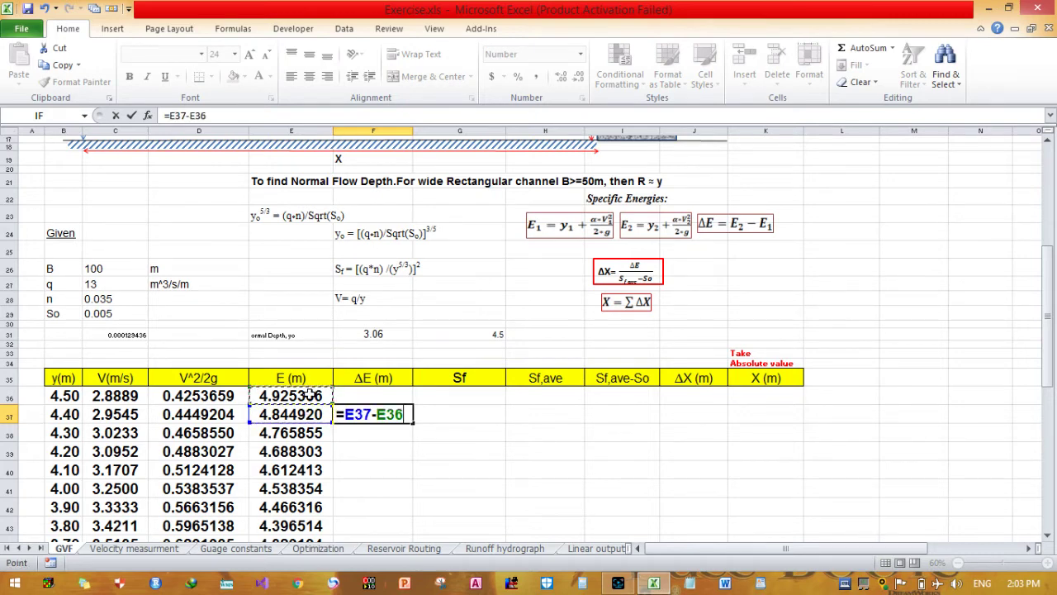
key("Return")
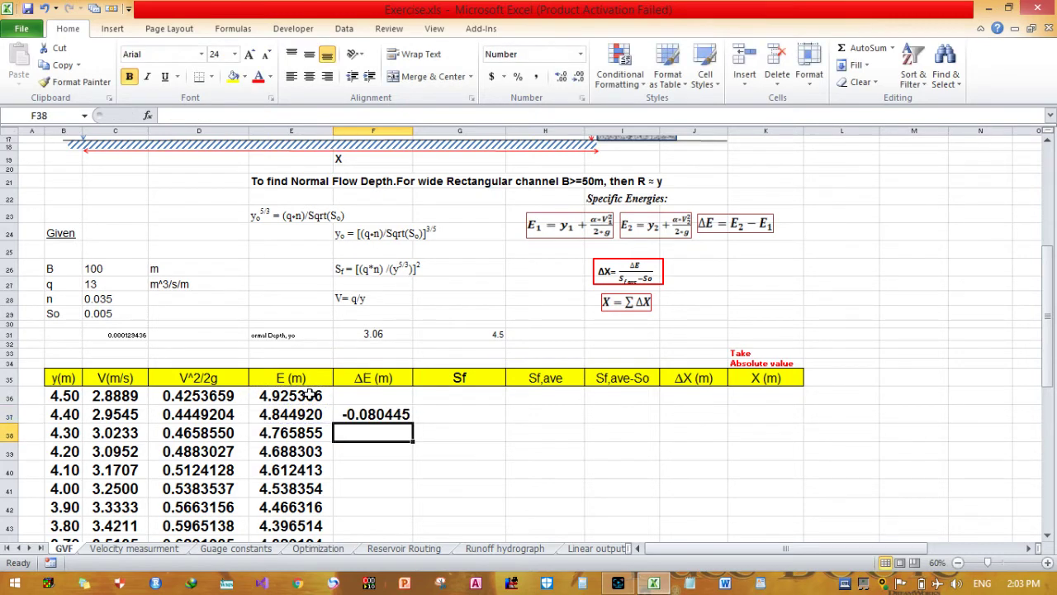
left_click(369, 412)
left_click_drag(413, 423, 405, 533)
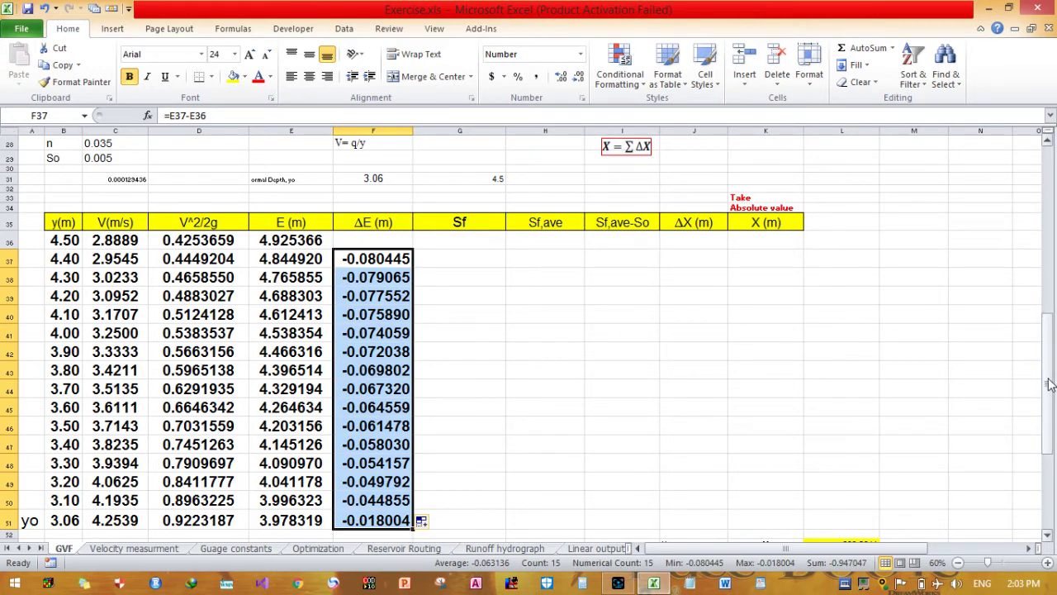
left_click_drag(1049, 373, 1049, 326)
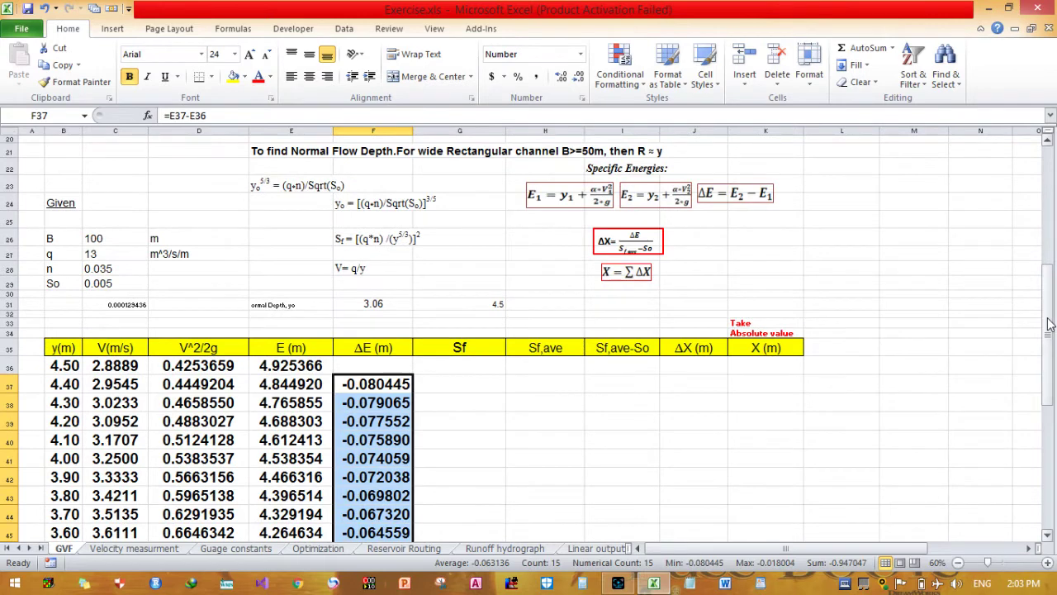
left_click(461, 367)
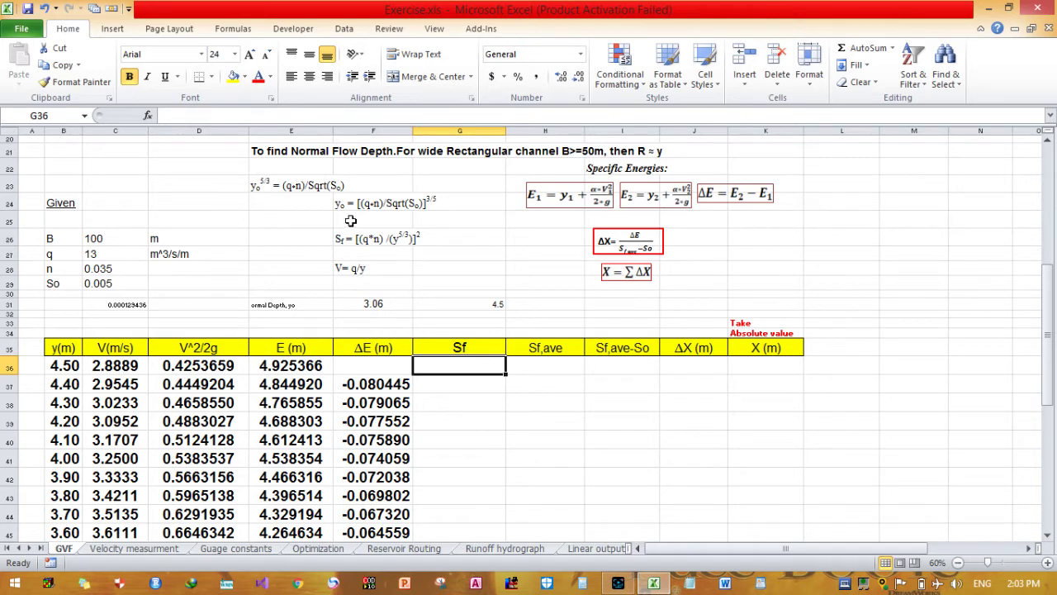
Zoom to 80% and begin the Sf formula in G36 with the locked q reference C$27
left_click(1047, 562)
left_click(1049, 562)
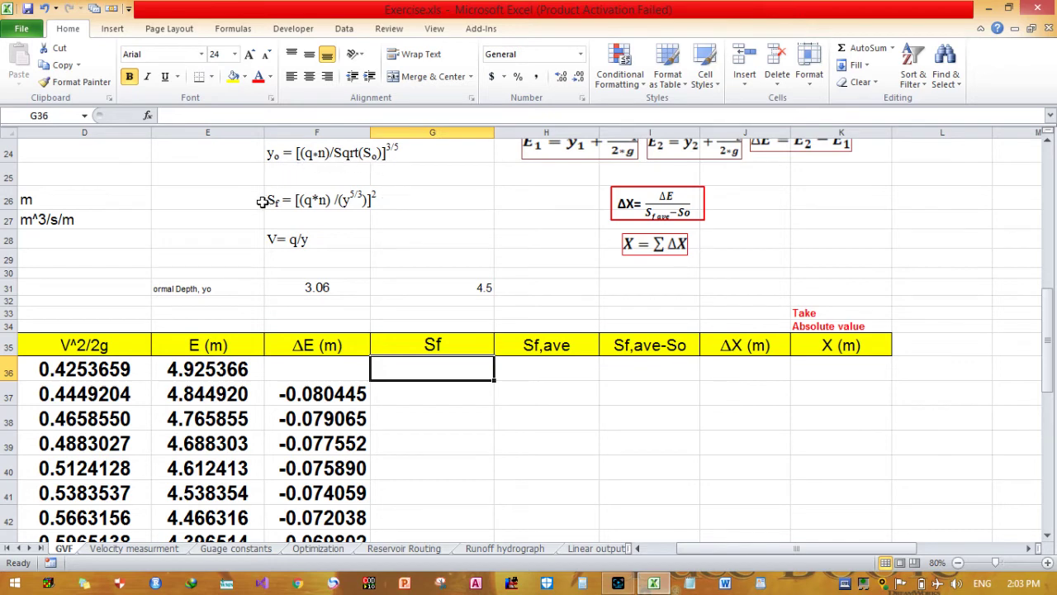
left_click_drag(696, 549, 676, 562)
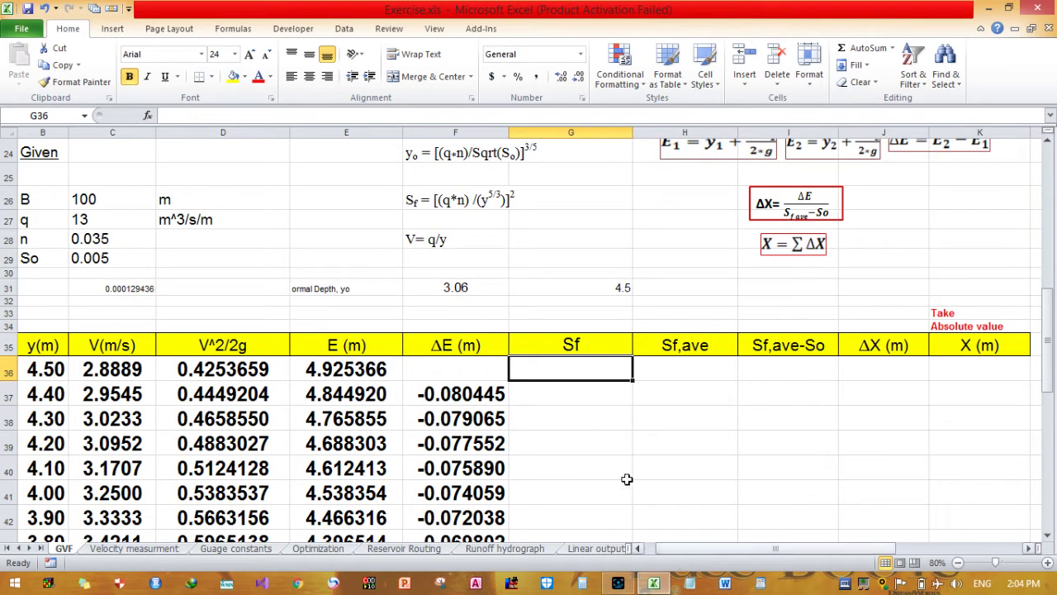
type("=")
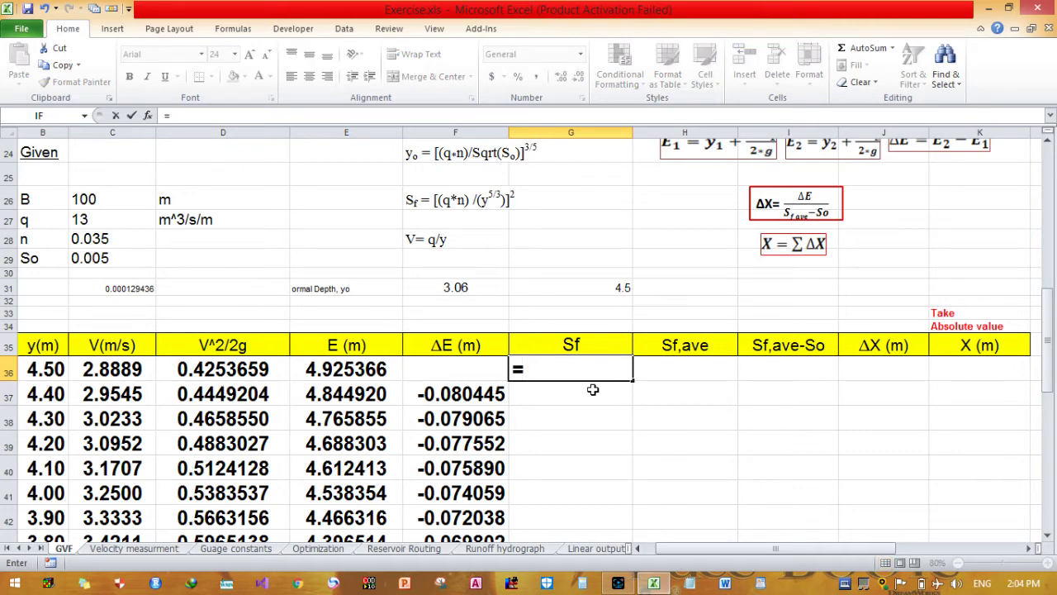
type("((")
left_click(113, 226)
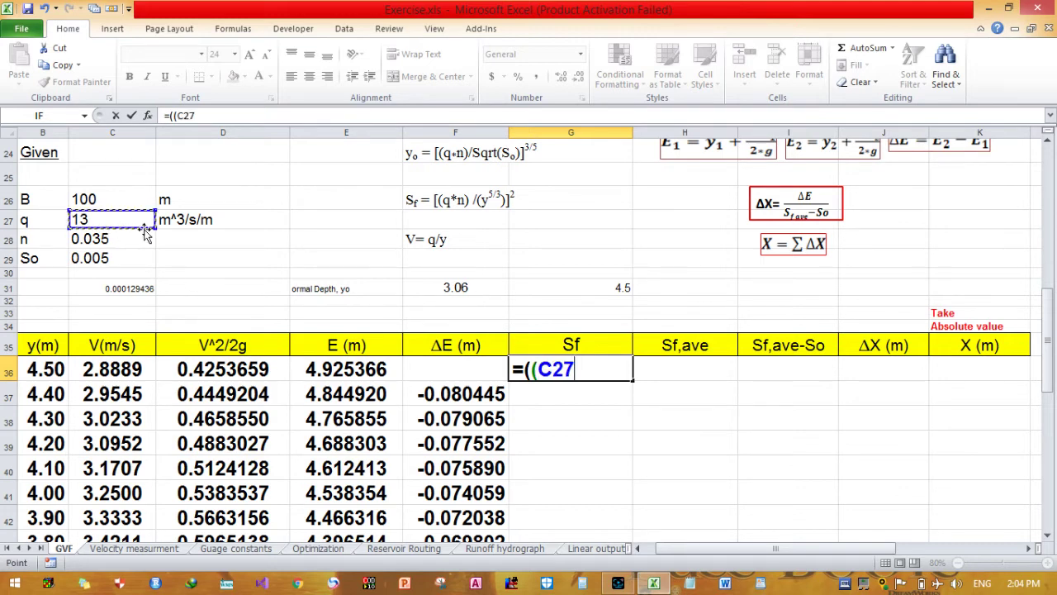
left_click(552, 369)
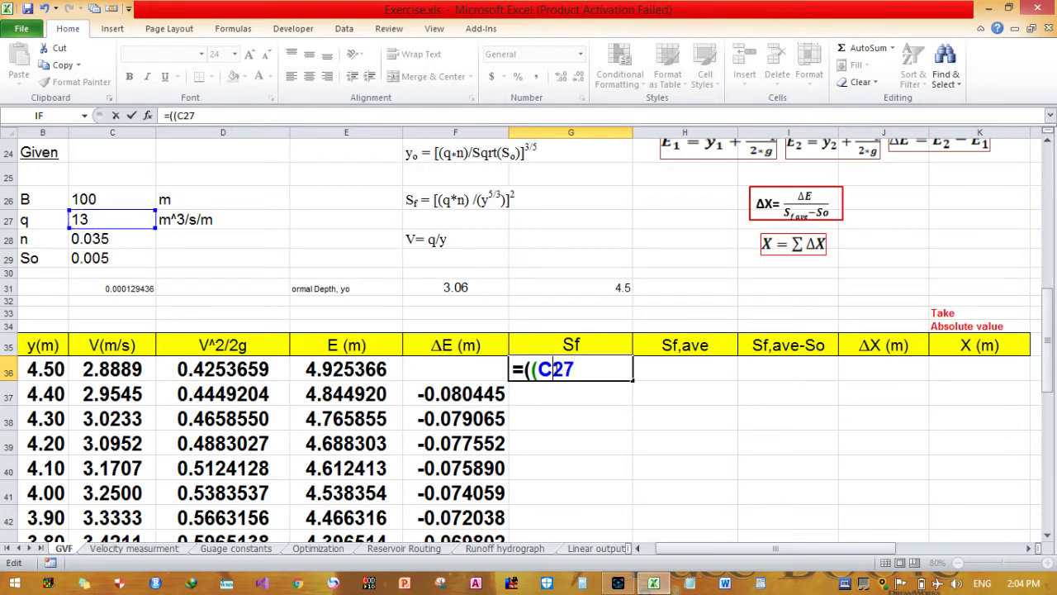
type("$27*")
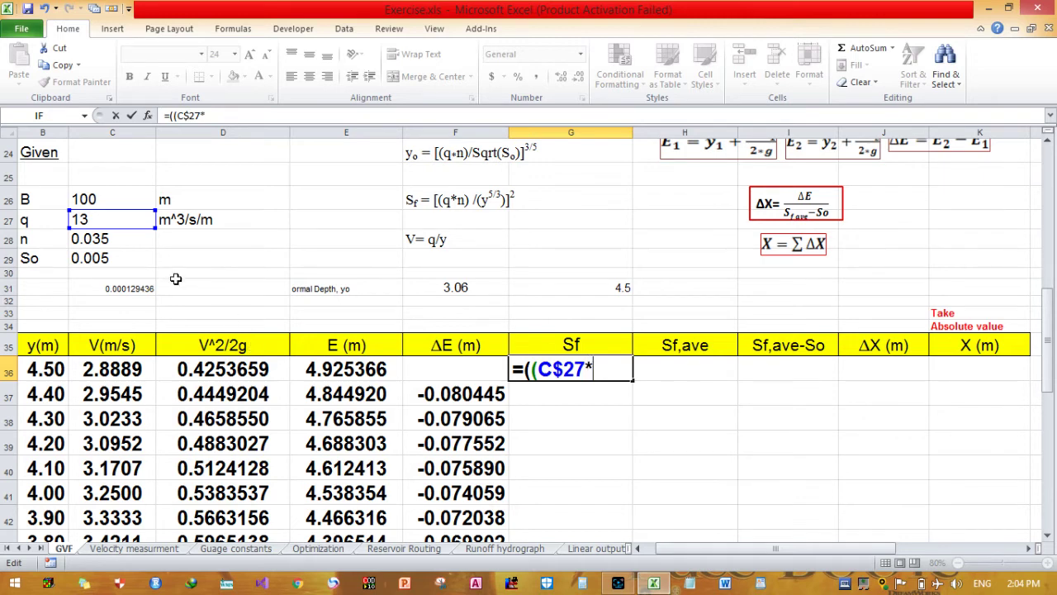
Complete =((C$27*C$28)/(B36^(5/3)))^2 in G36, giving 0.00137609
left_click(116, 247)
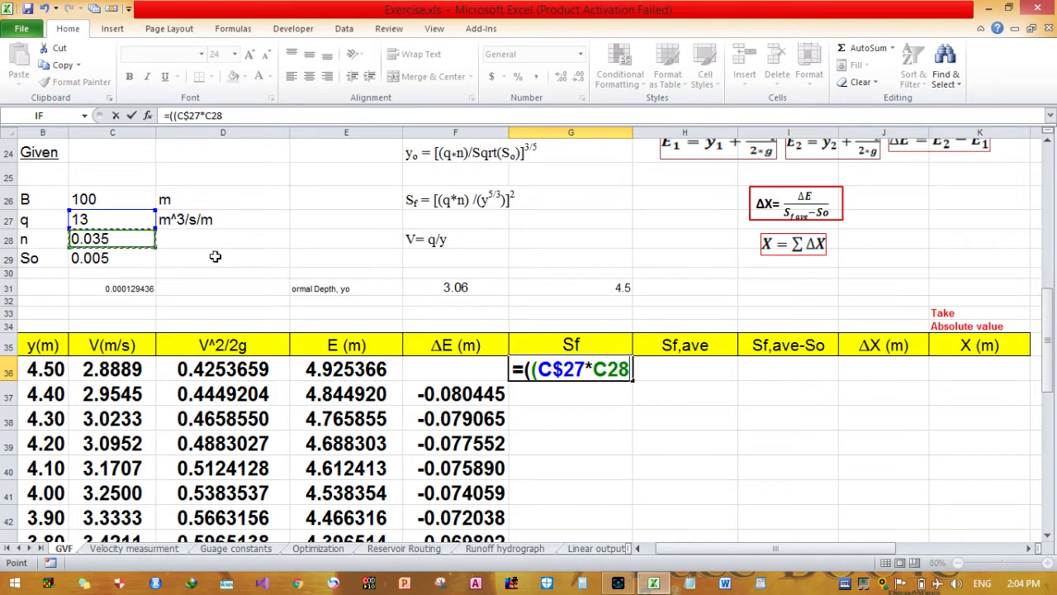
left_click(609, 370)
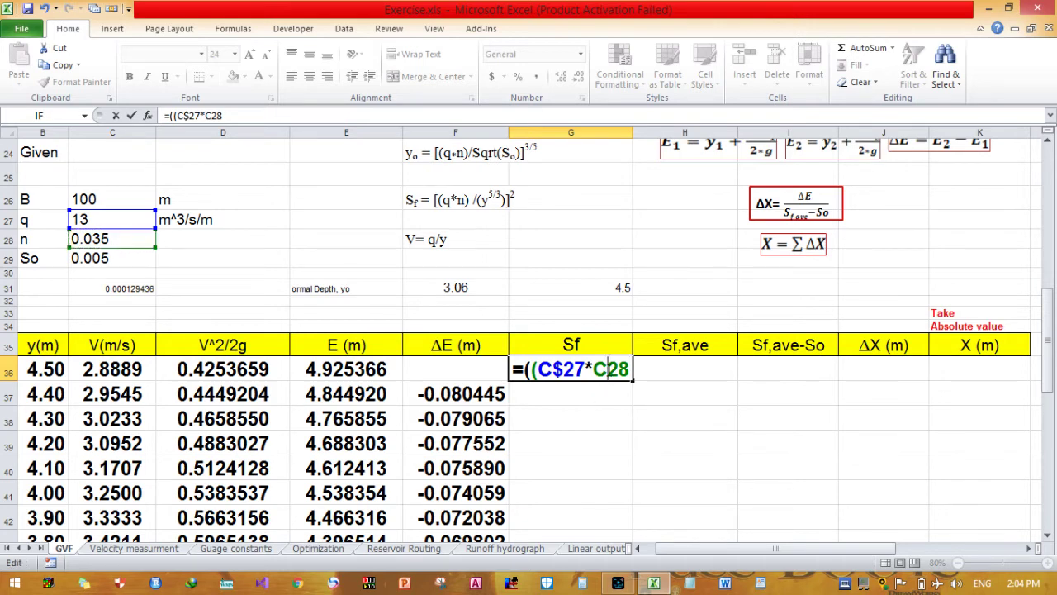
type("$28")
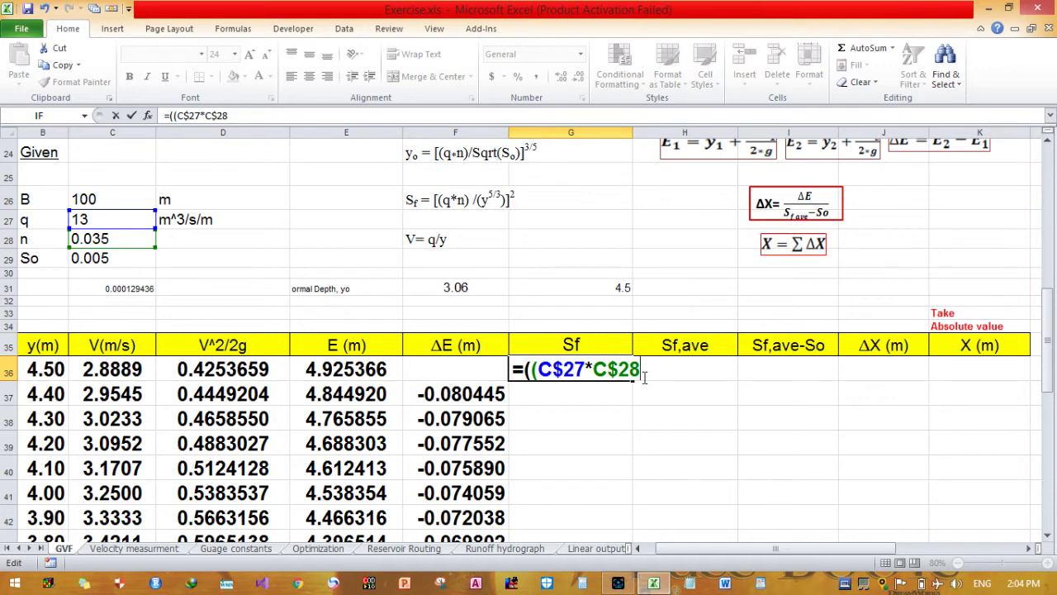
type(")/(")
left_click(51, 369)
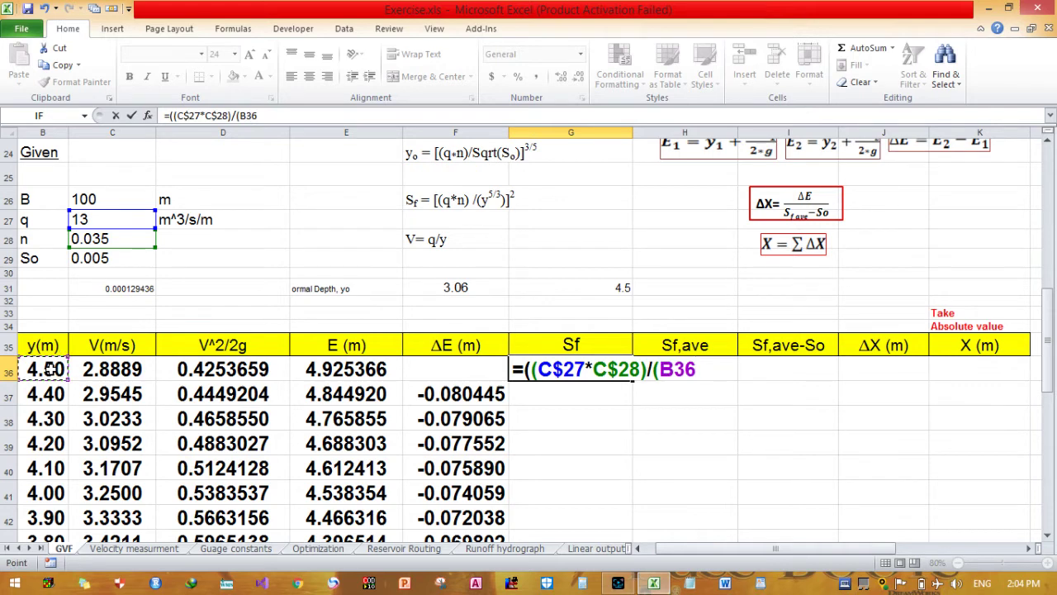
type("^(5/3")
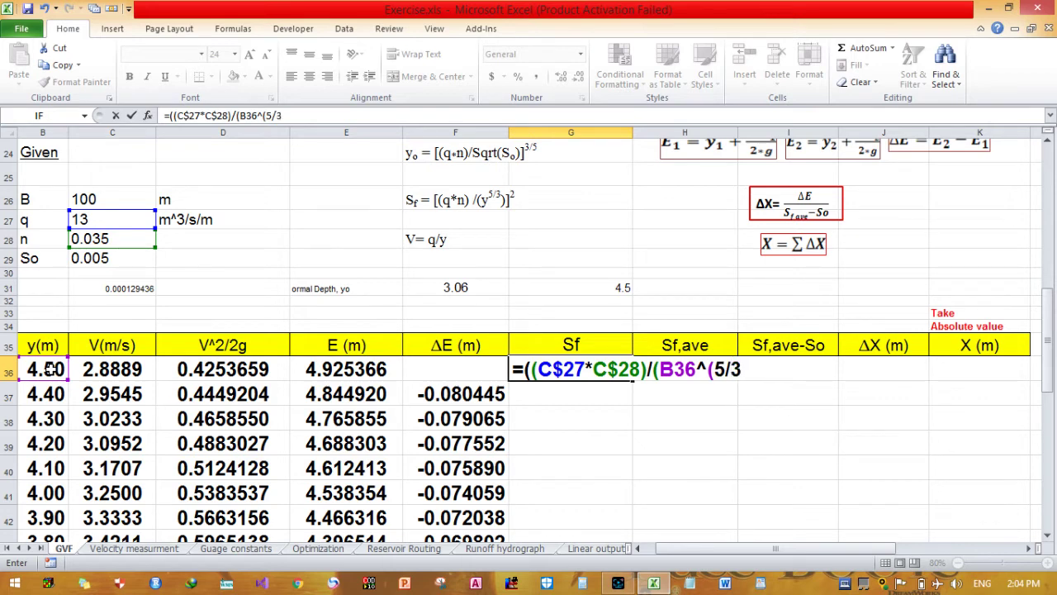
type(")))")
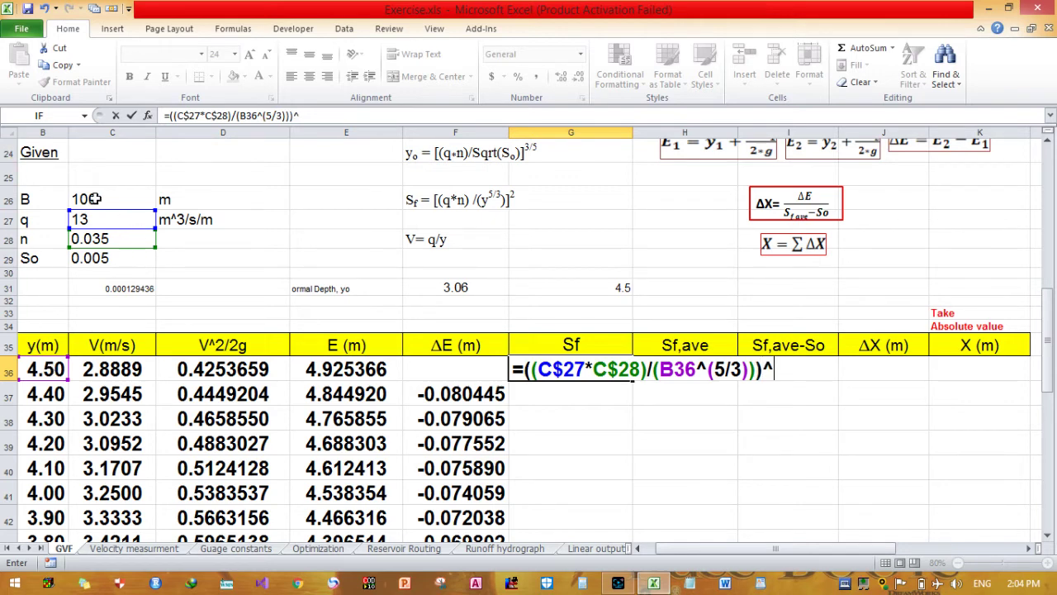
type("^2")
key("Return")
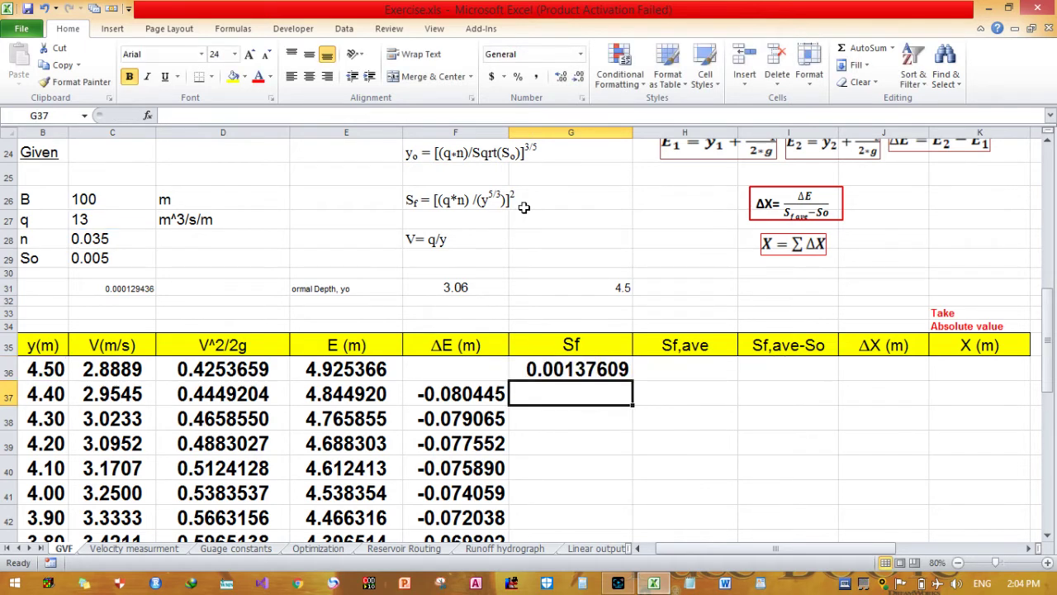
Copy the Sf formula down to G51, ending at 0.00499856
left_click(602, 364)
left_click_drag(635, 384, 610, 506)
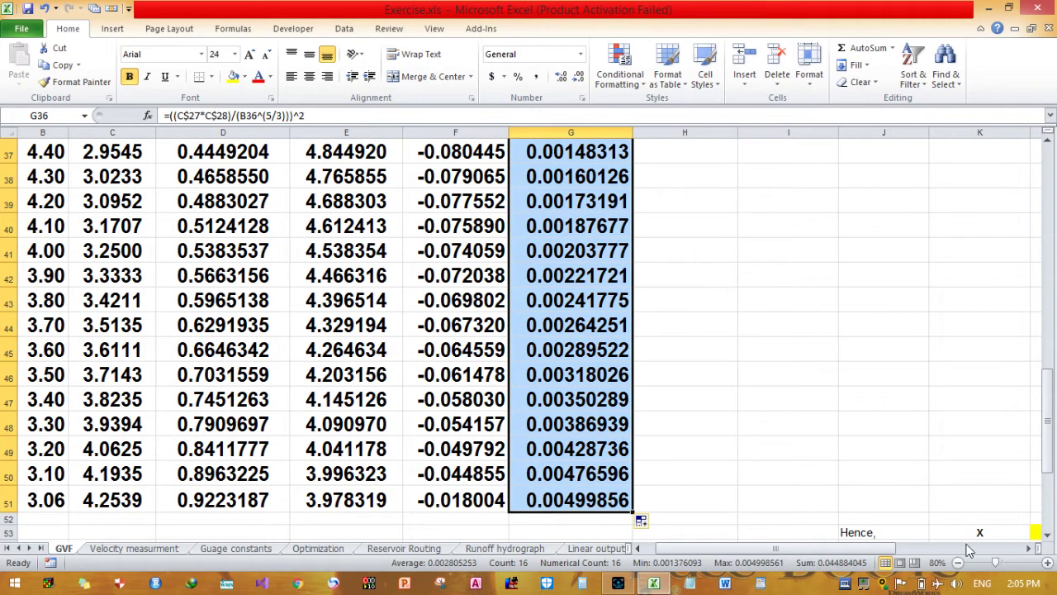
left_click_drag(1047, 469, 1047, 402)
left_click(680, 304)
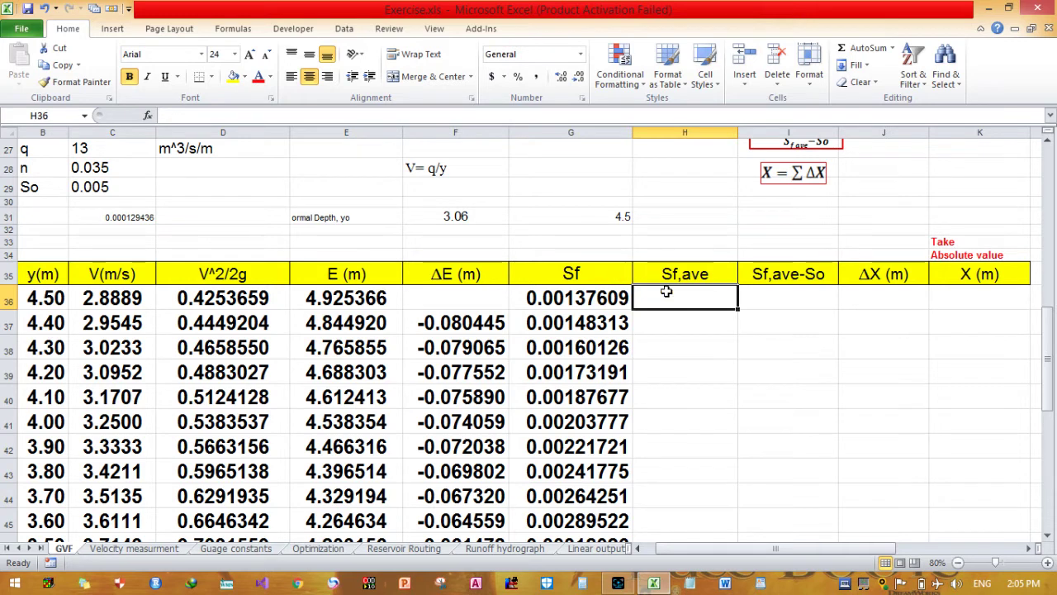
Enter =(G37+G36)/2 in H37 and fill it down to H51 (0.0014296 to 0.0048823)
left_click(667, 325)
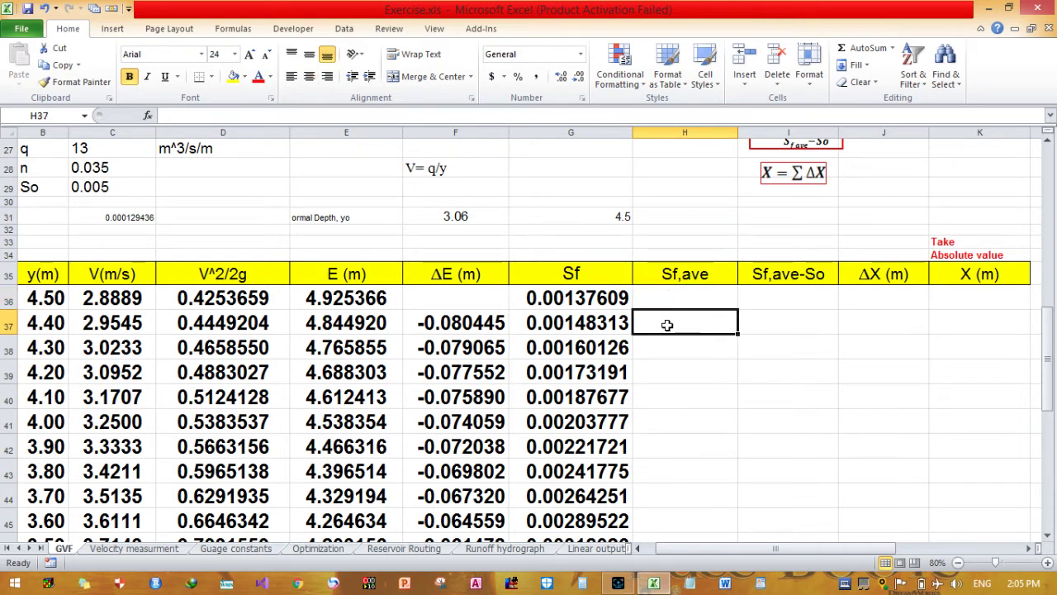
type("=")
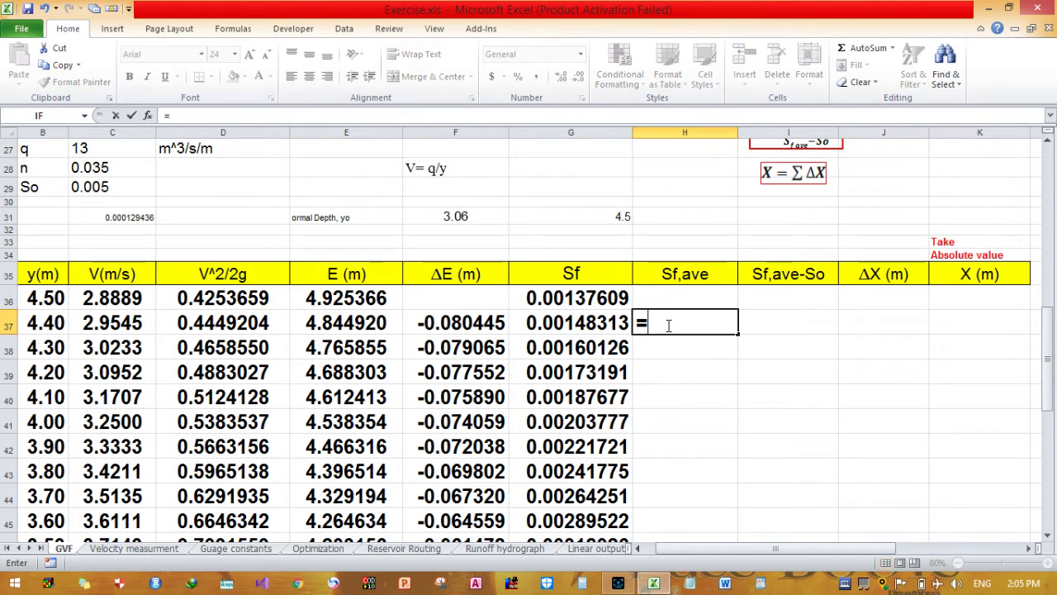
type("(")
left_click(613, 326)
type("+")
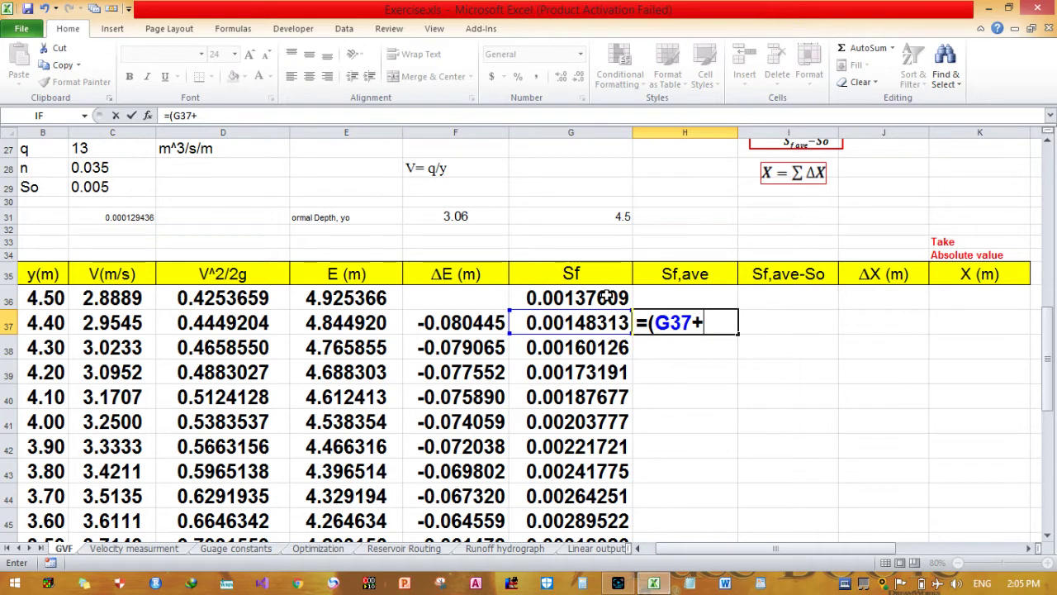
left_click(607, 296)
type(")/")
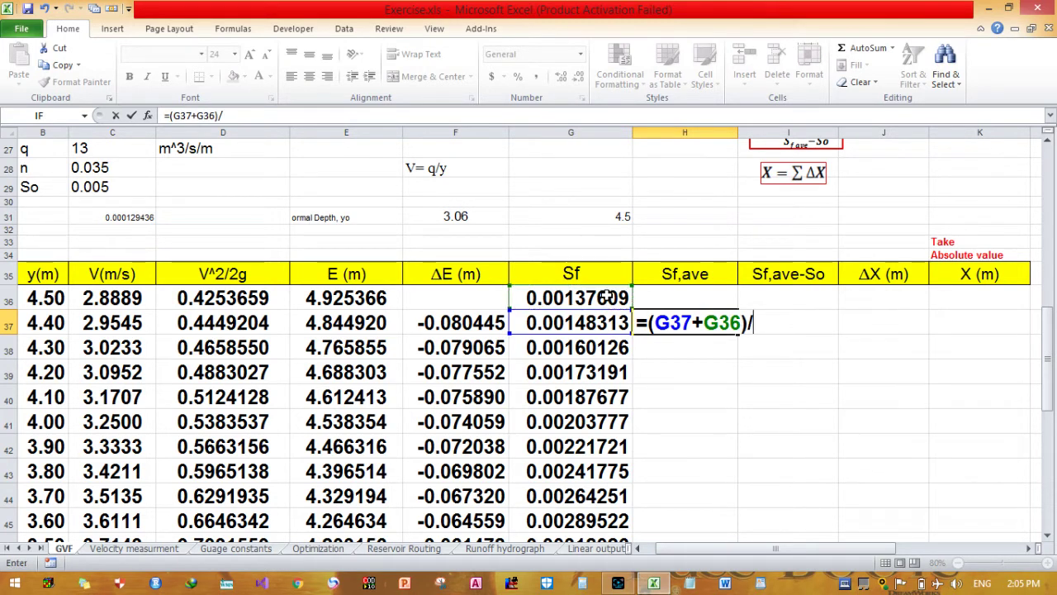
type("2")
key("Return")
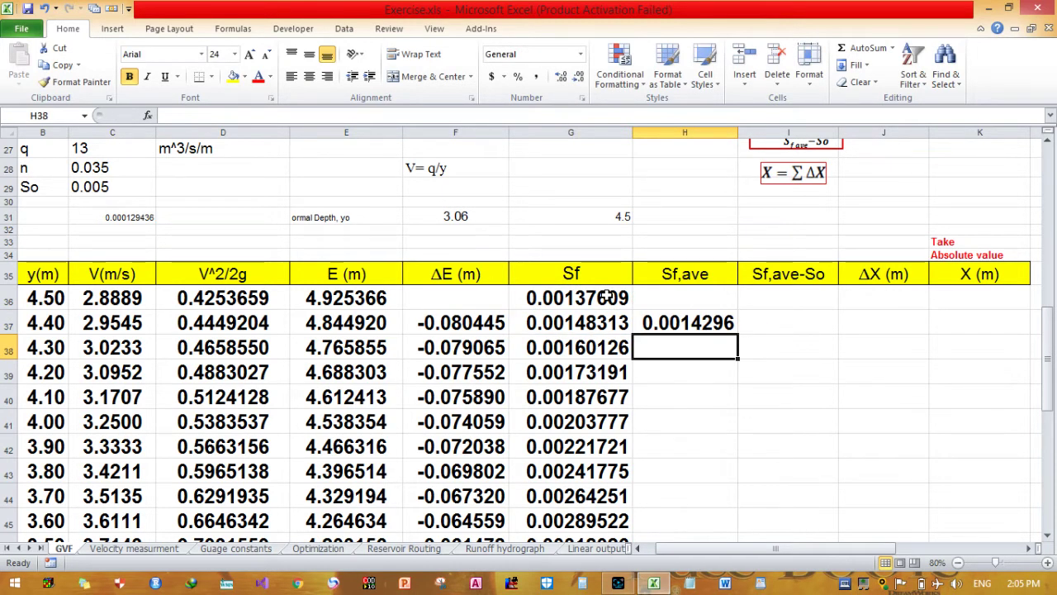
left_click(713, 325)
left_click_drag(738, 333, 707, 558)
left_click_drag(711, 517, 708, 515)
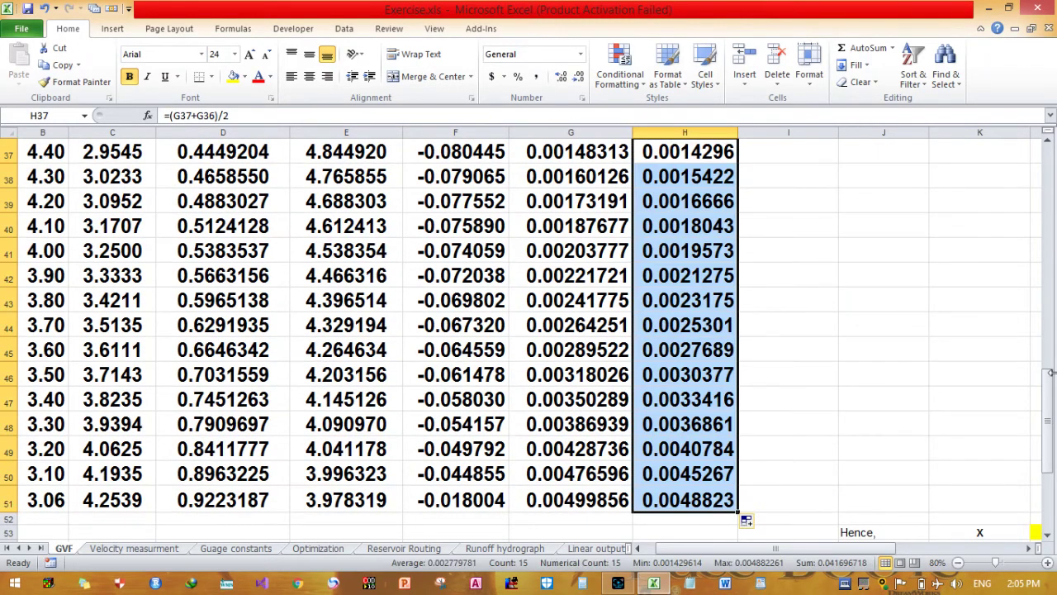
left_click_drag(1049, 396, 1052, 286)
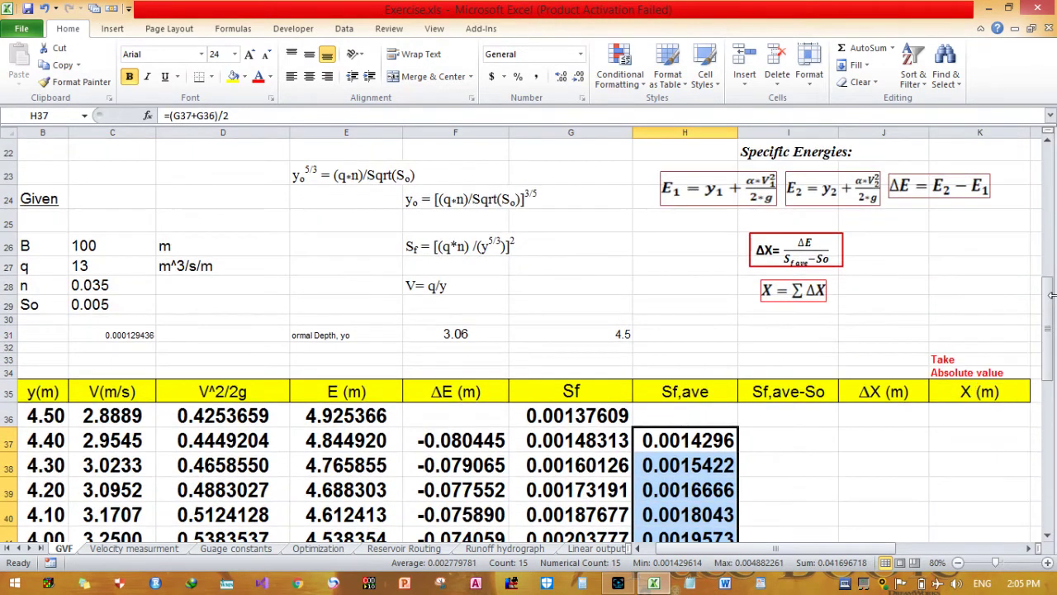
Enter =H37-C$29 in I37 to subtract So from Sf,ave
left_click(772, 441)
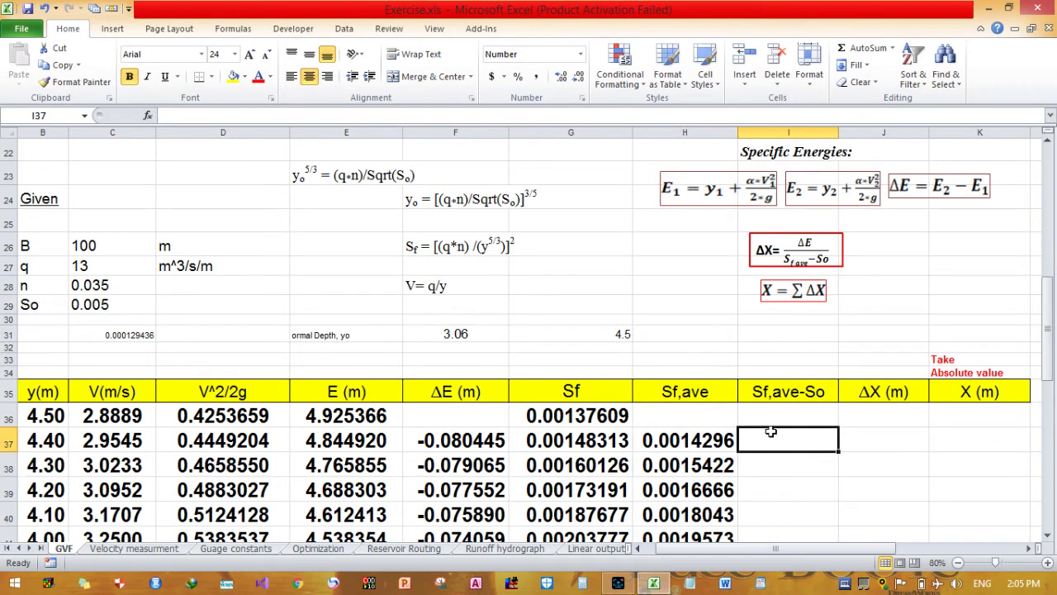
type("=")
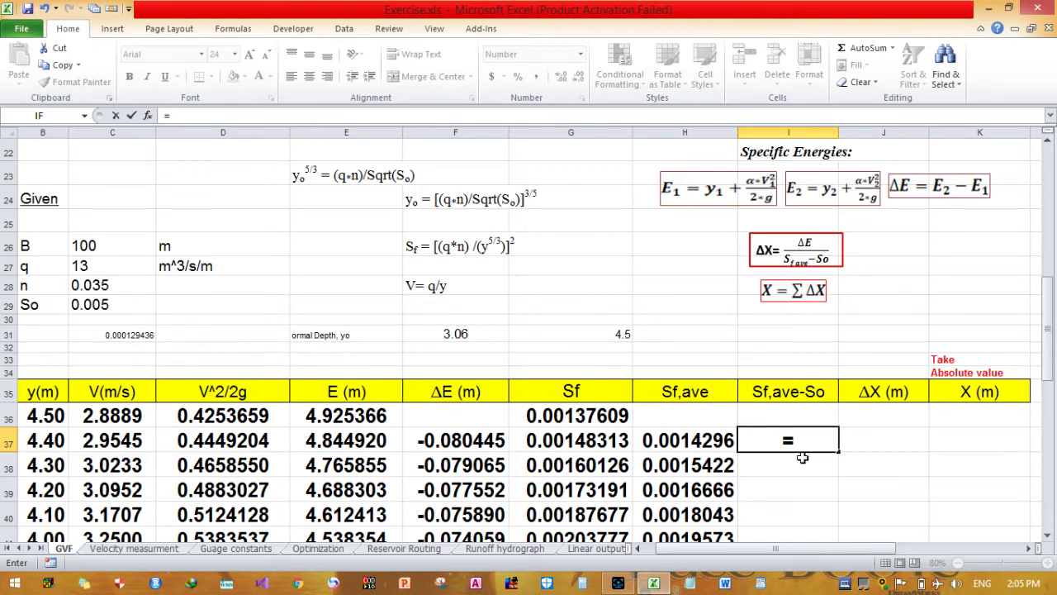
left_click(723, 442)
type("-")
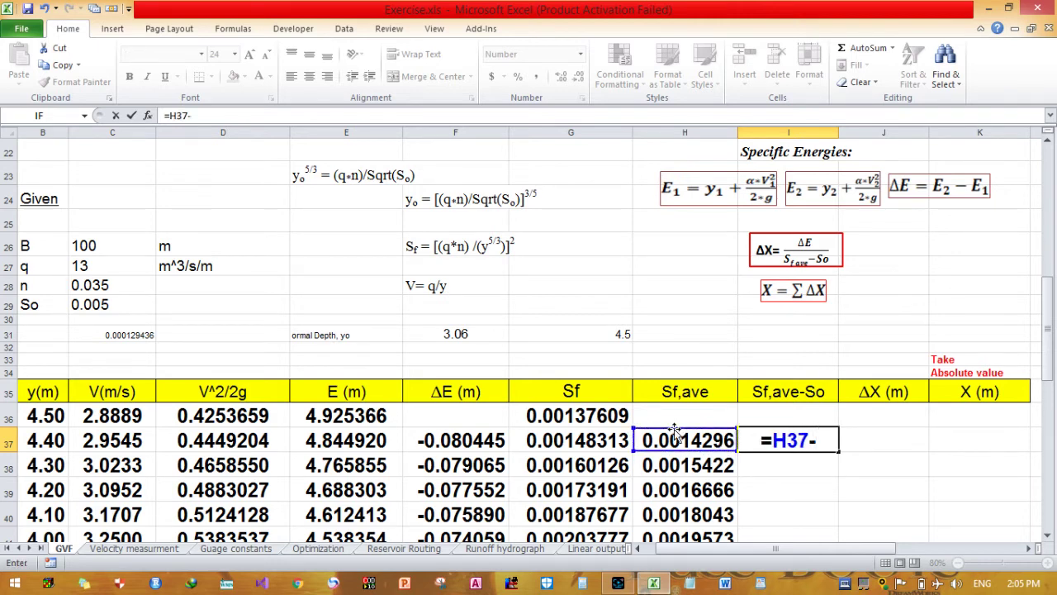
left_click(137, 302)
key("F2")
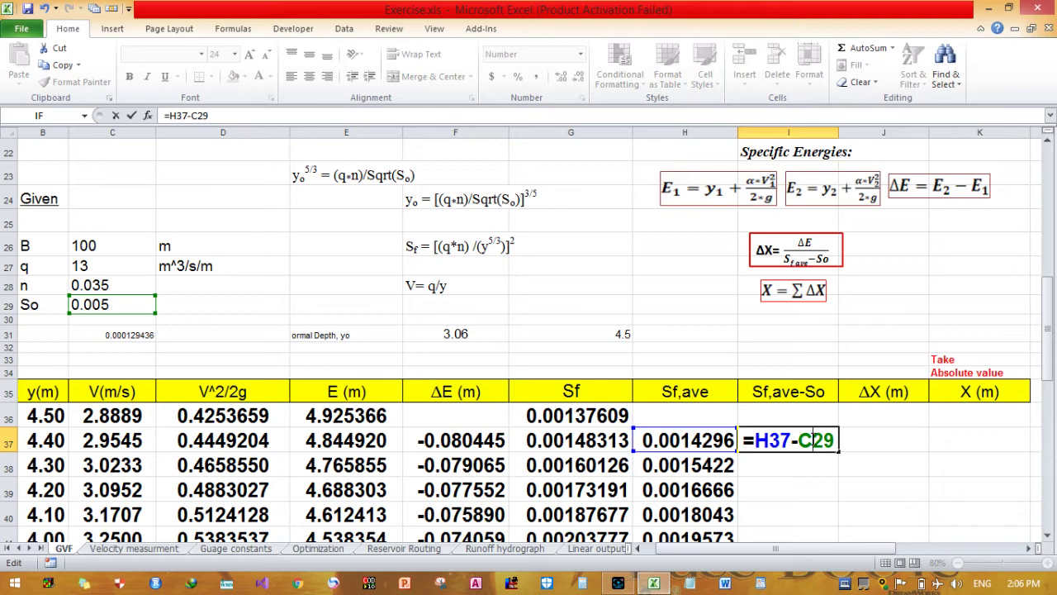
type("$")
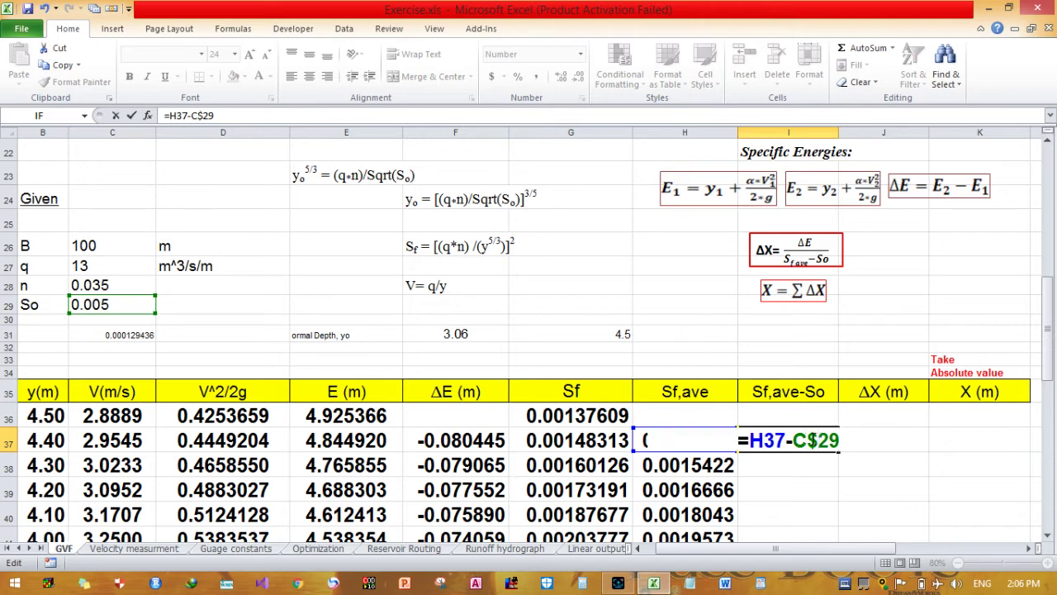
key("Return")
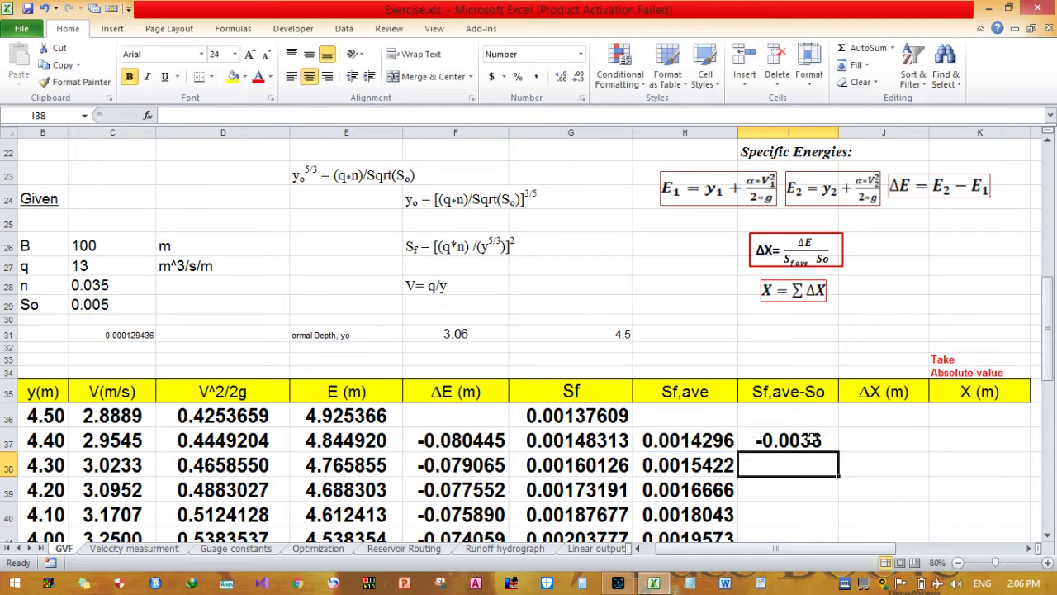
Fill the Sf,ave-So formula down to I51, from -0.0036 to -0.0001
left_click(813, 440)
left_click_drag(839, 449, 828, 554)
mouse_move(817, 500)
left_mouse_down()
mouse_move(818, 541)
mouse_move(817, 483)
left_mouse_up()
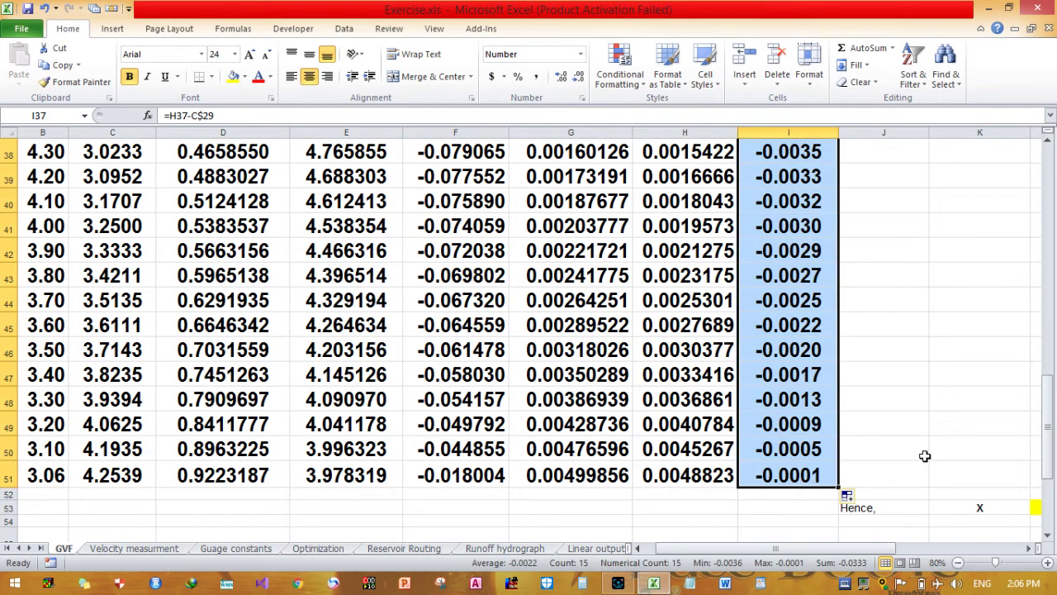
left_click_drag(1049, 464, 1053, 415)
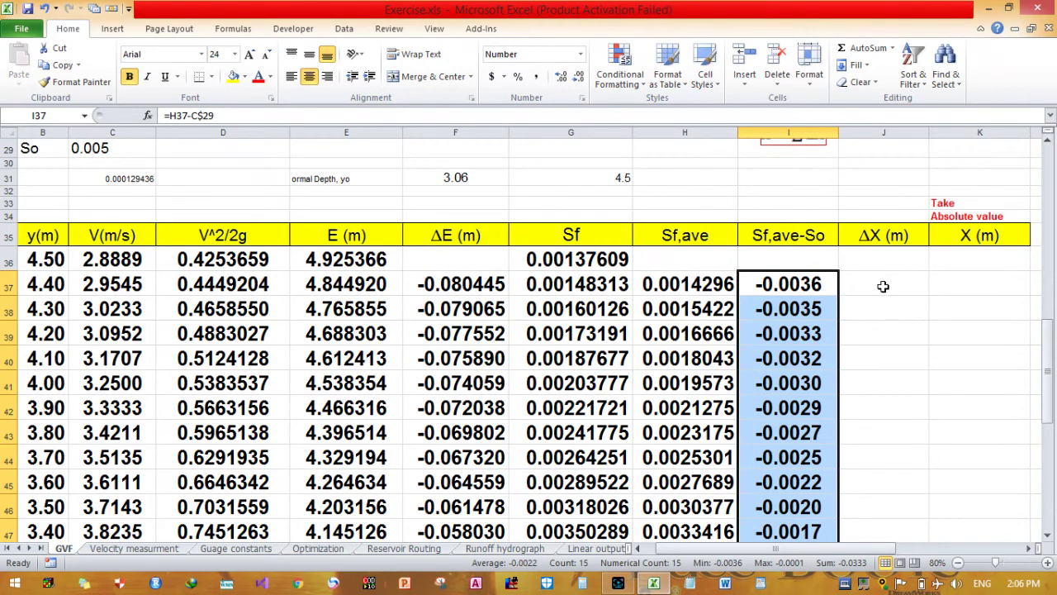
left_click(883, 285)
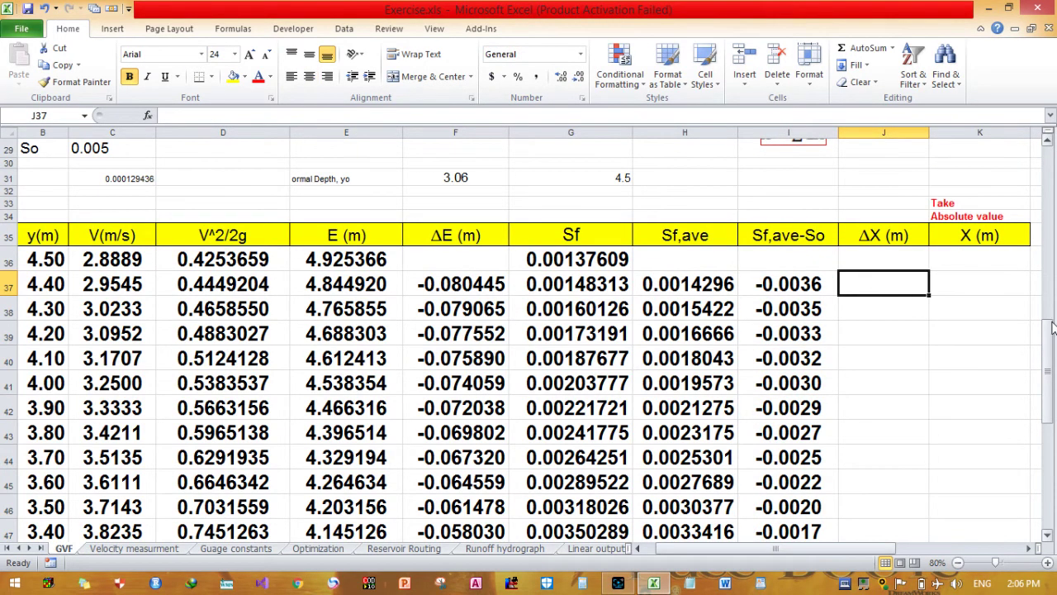
Enter =F37/I37 in J37 and fill it down to J51 (22.5313 to 152.913)
left_click_drag(1052, 332, 1053, 304)
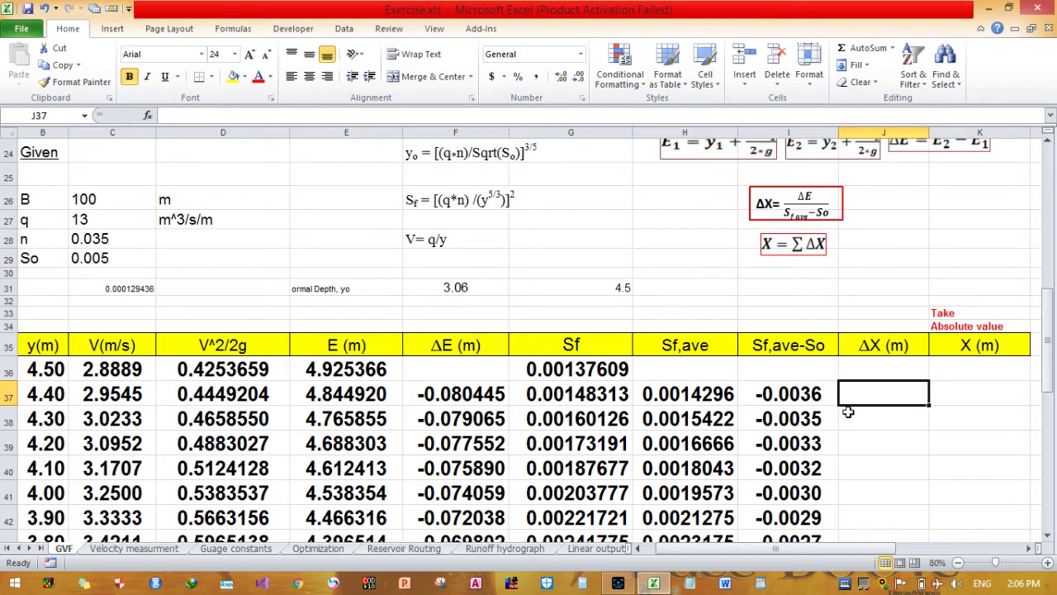
type("=")
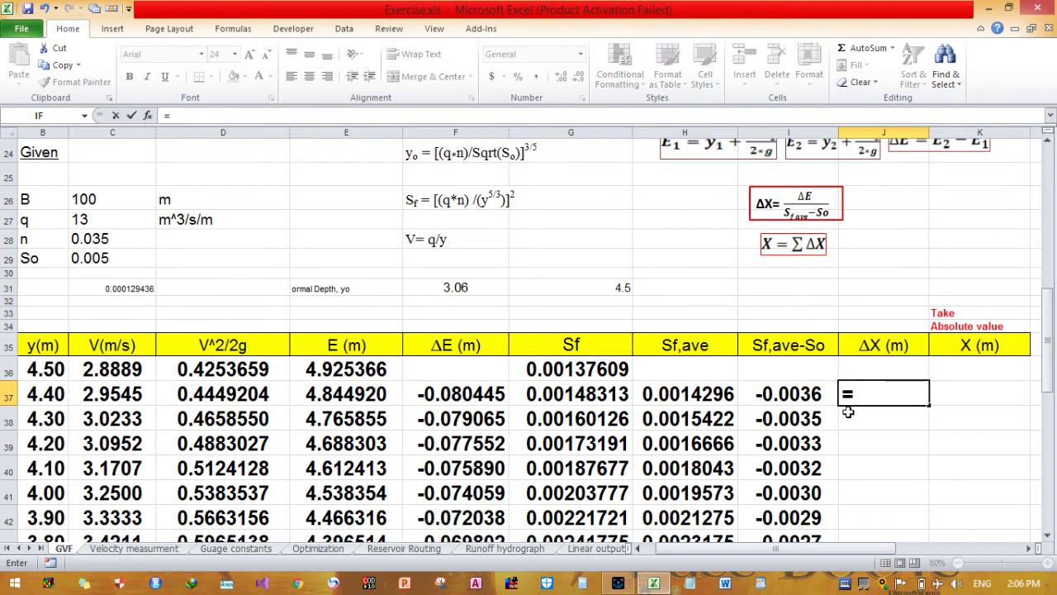
left_click(467, 394)
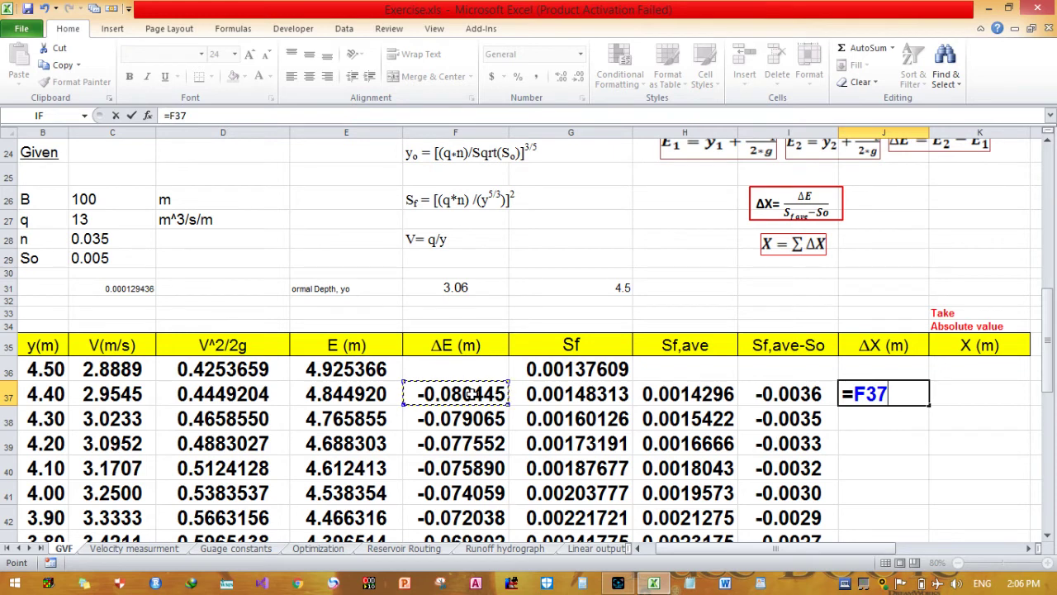
type("/")
left_click(790, 394)
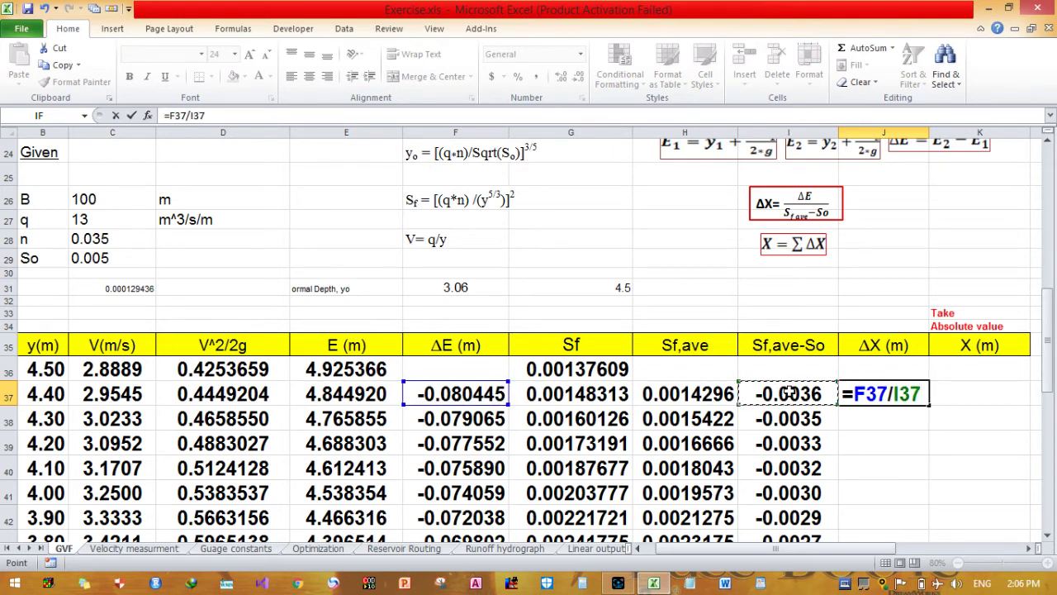
key("Return")
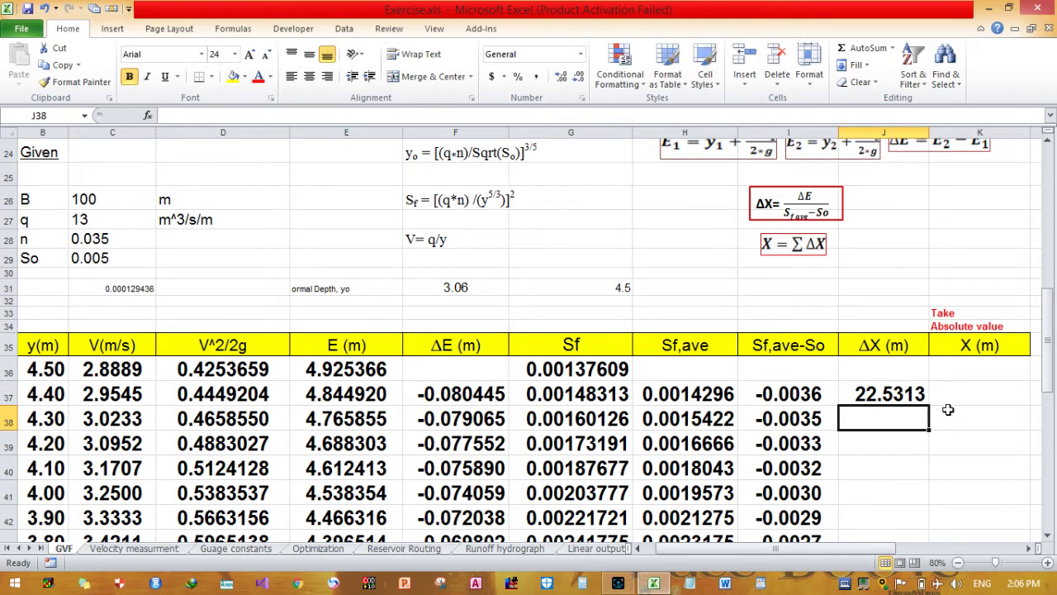
left_click(917, 394)
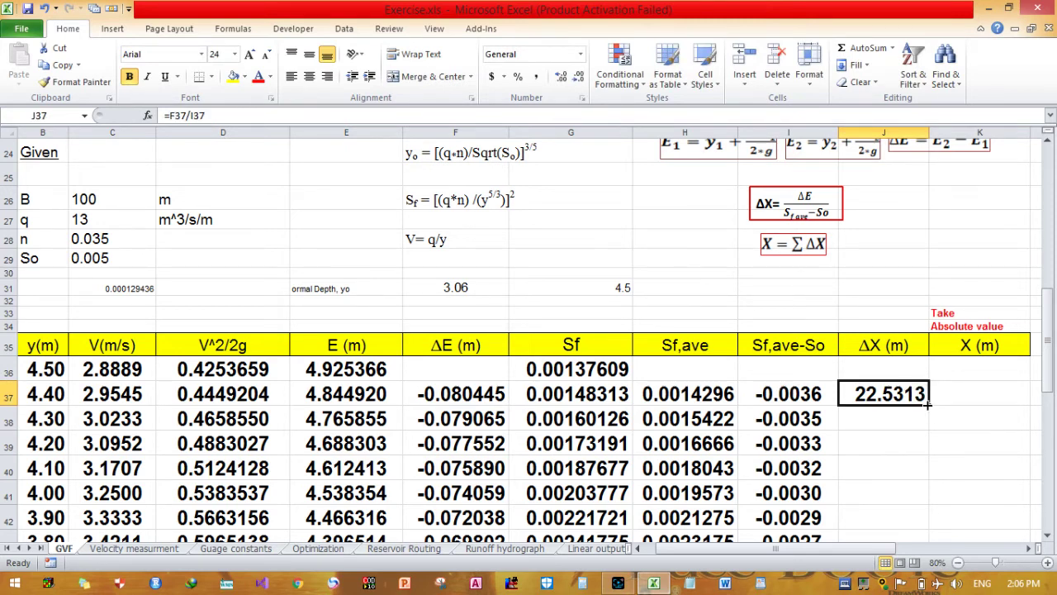
left_click_drag(929, 409, 909, 486)
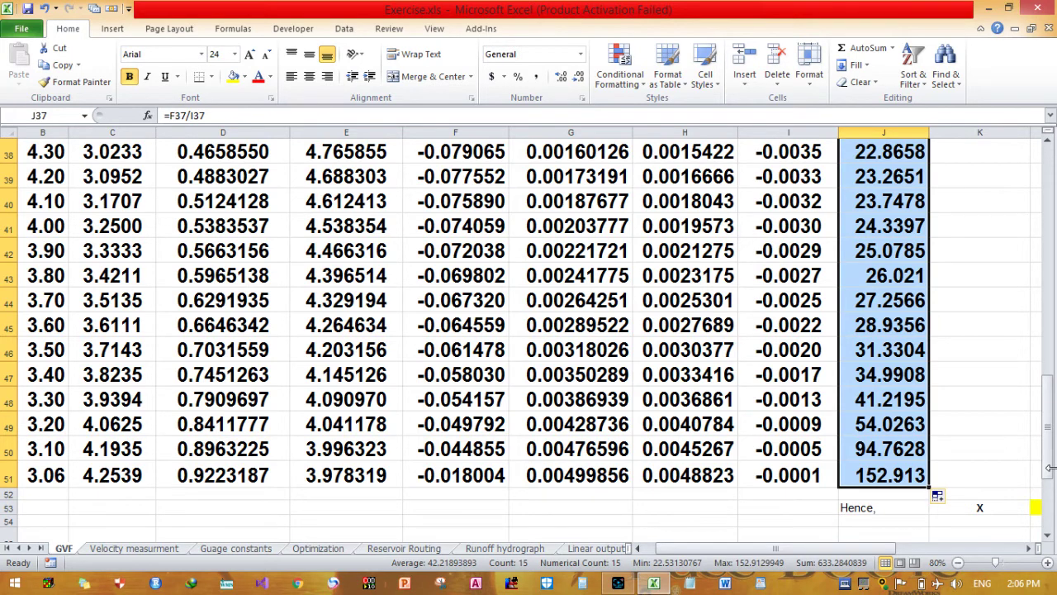
scroll(1017, 471, "up", 2)
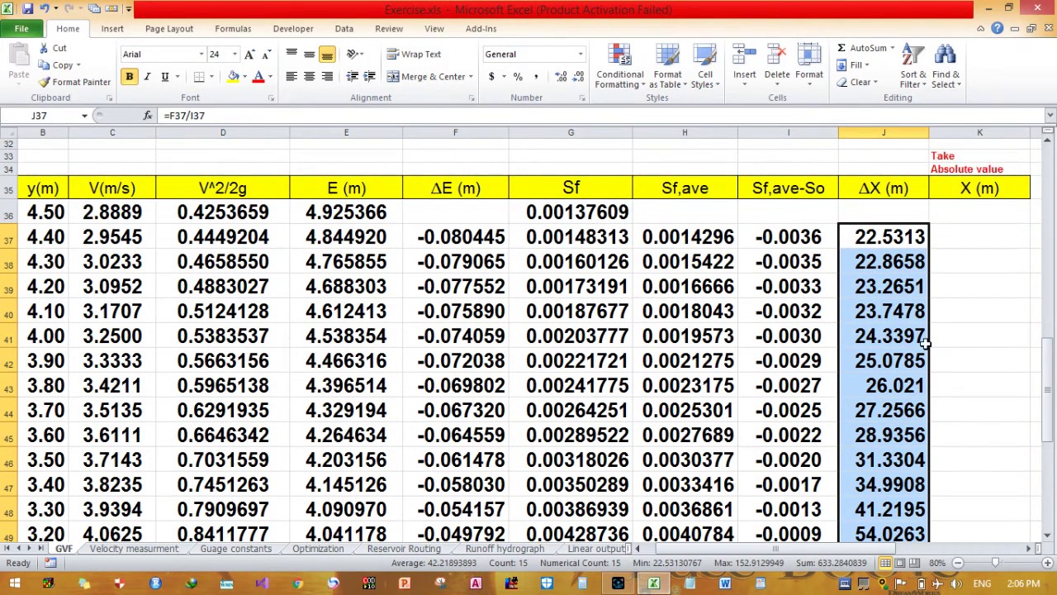
Wrap J37's ΔX formula in ABS so it reads =ABS(F37/I37)
left_click(884, 228)
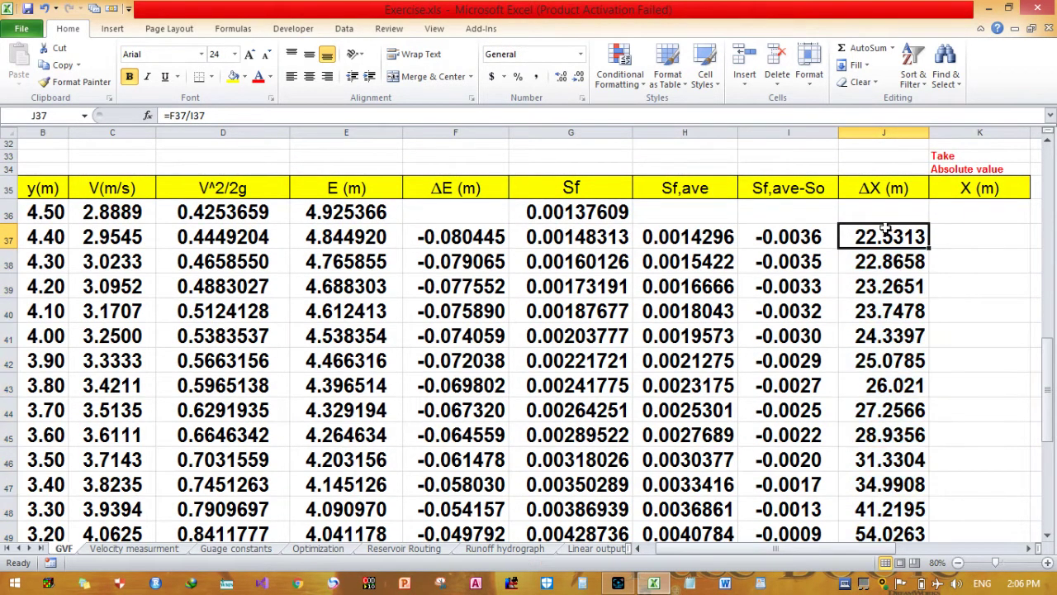
left_click(169, 119)
type("absol")
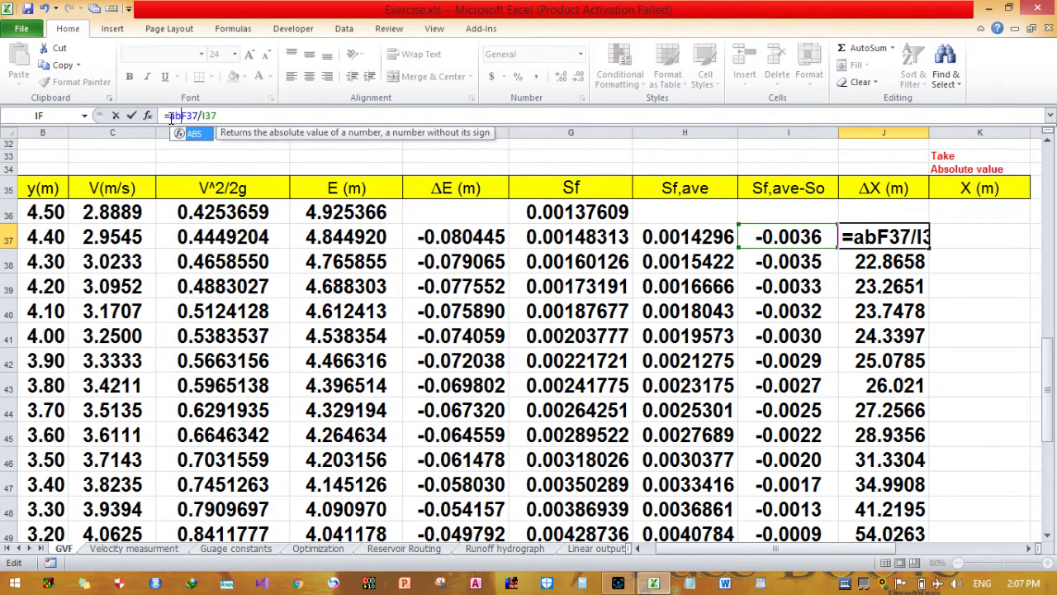
key("BackSpace")
key("BackSpace")
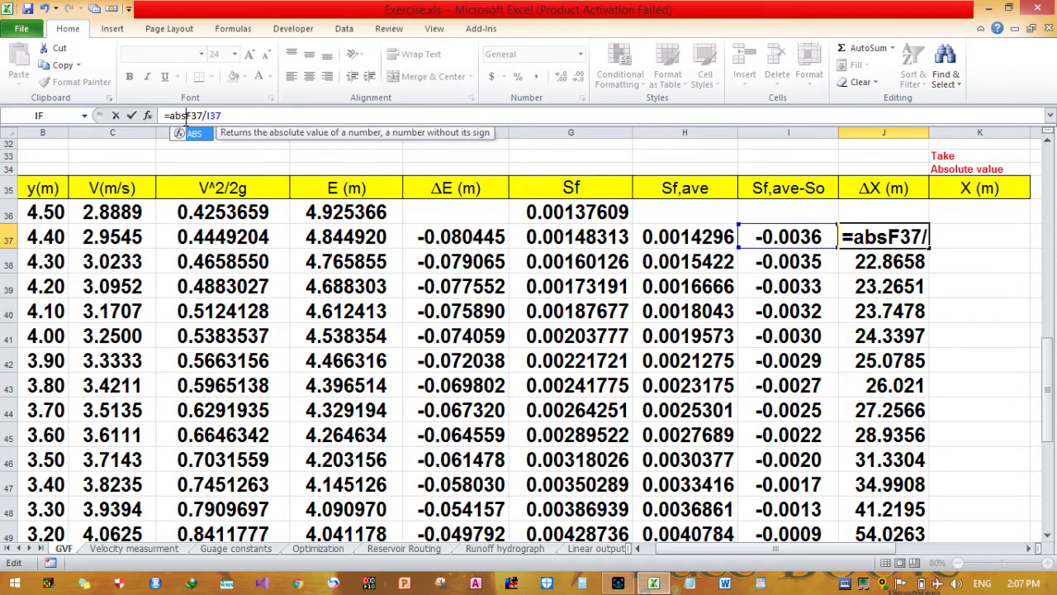
double_click(201, 135)
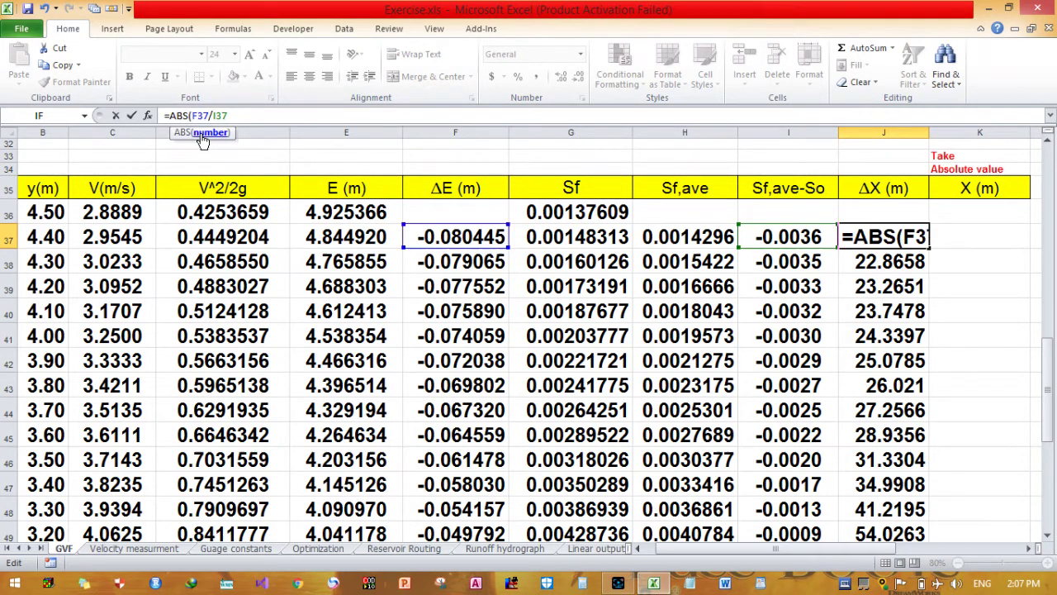
type(")")
key("Return")
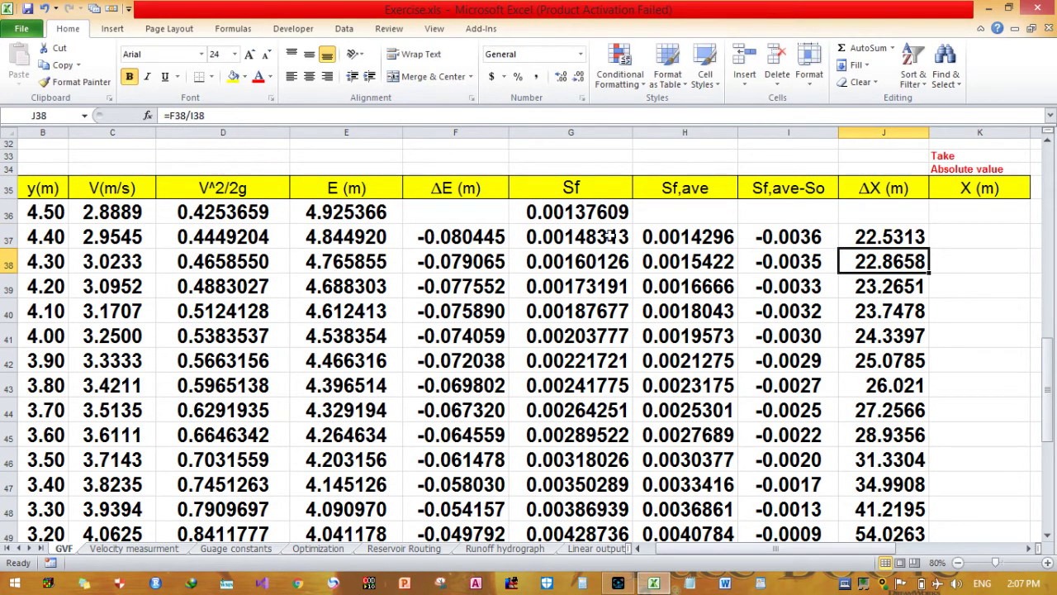
Fill the =ABS(F37/I37) formula down through every step row of the ΔX column
left_click(896, 237)
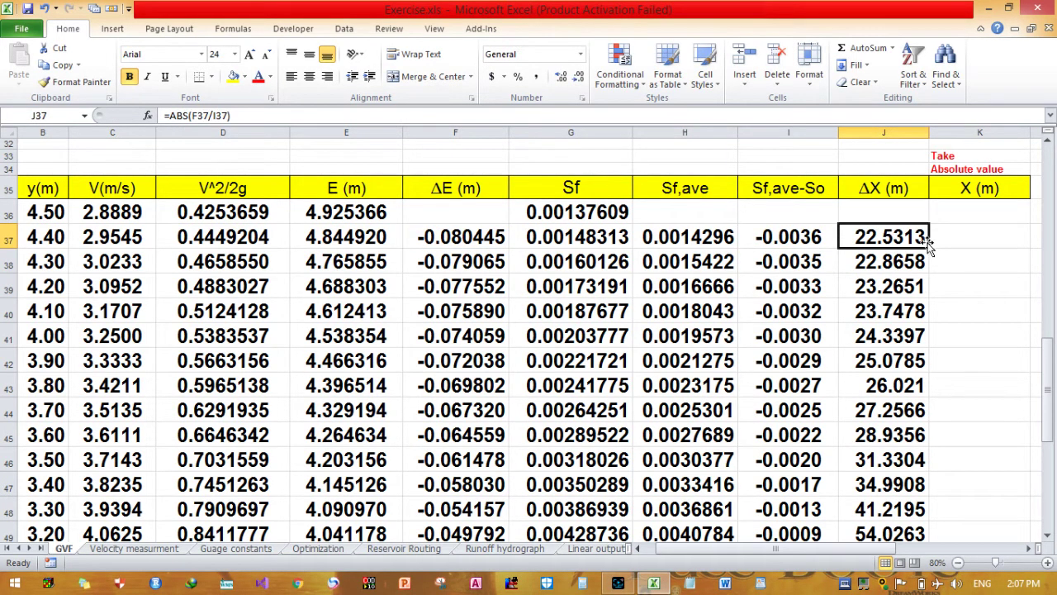
double_click(930, 247)
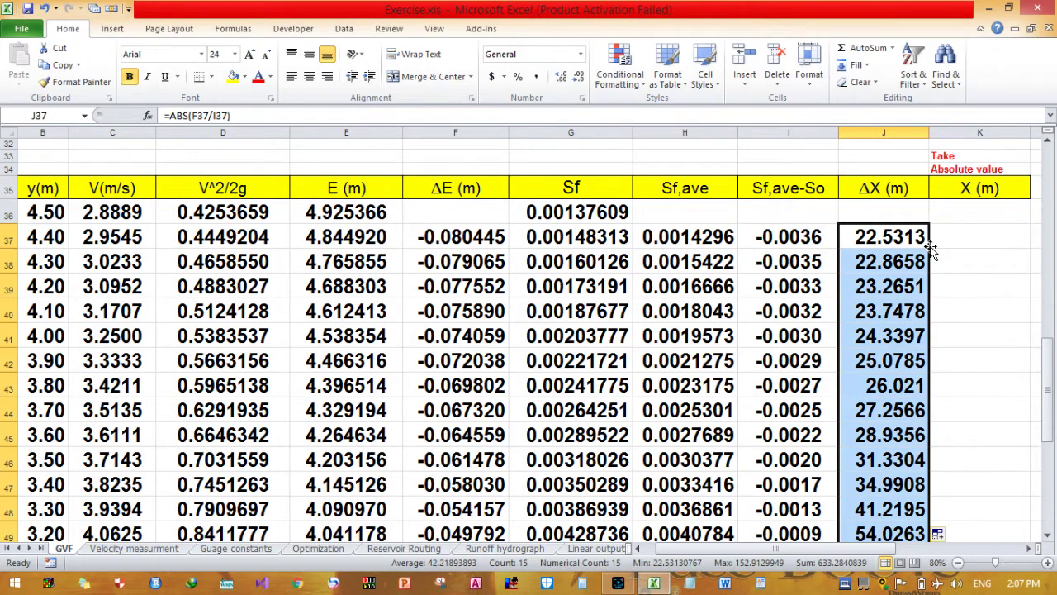
left_click(986, 310)
left_click_drag(856, 554, 907, 555)
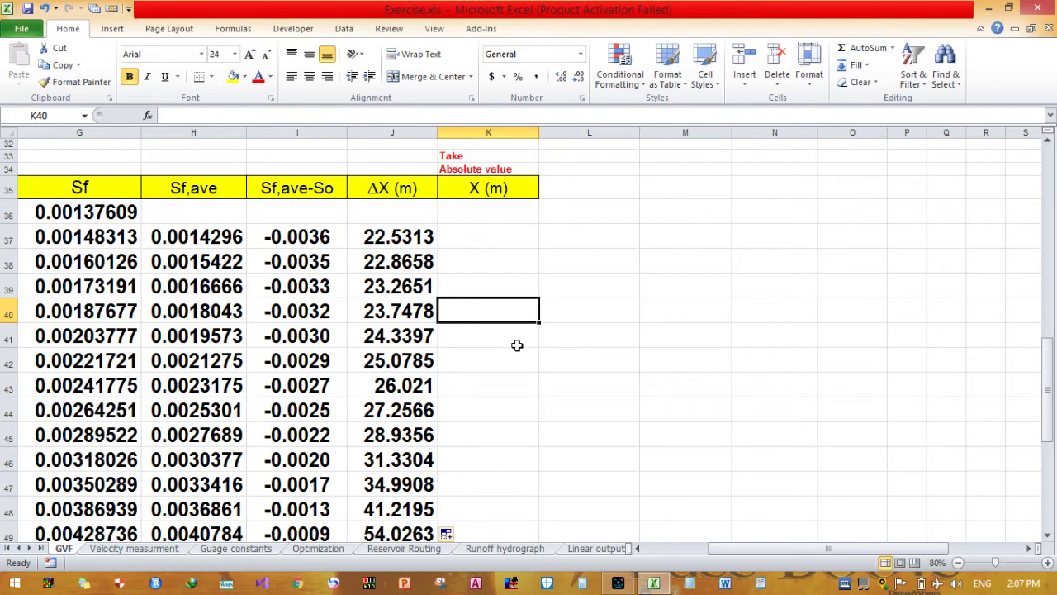
Enter =J37 in K37 and =K37+J38 in K38 as running X totals
left_click(492, 236)
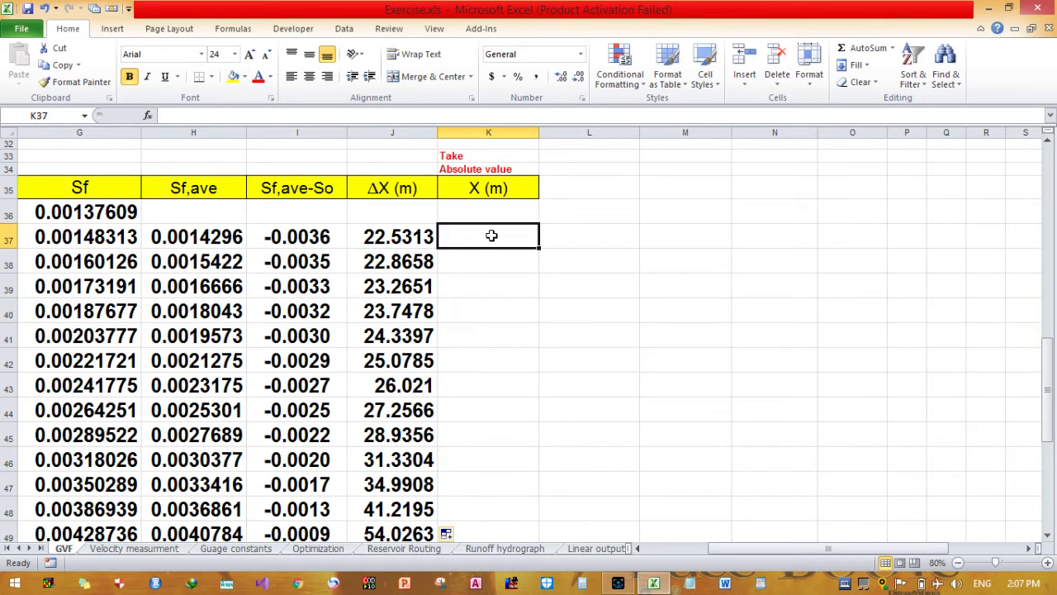
type("=")
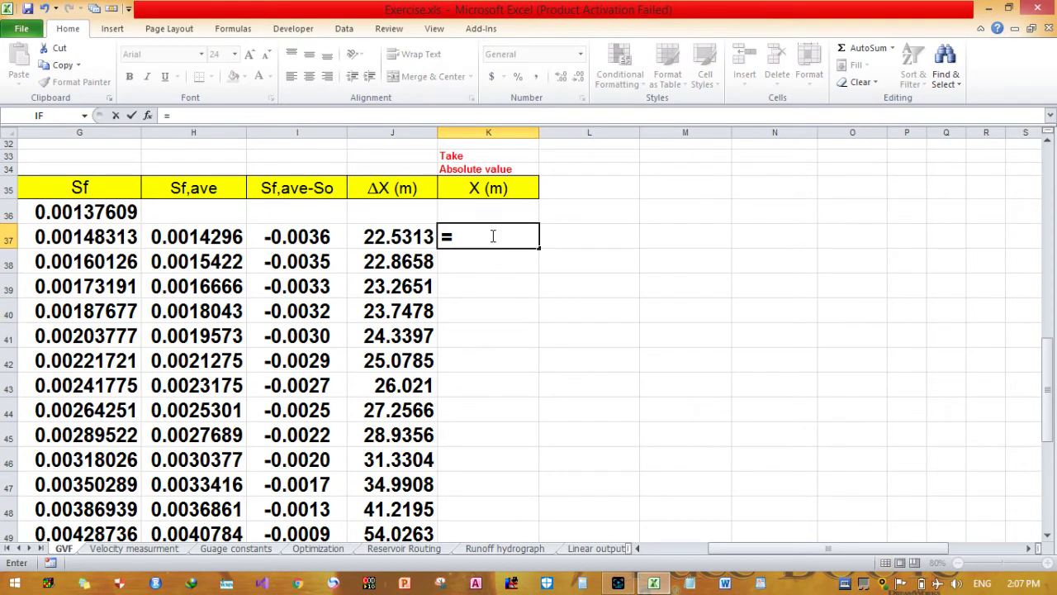
left_click(418, 236)
key("Return")
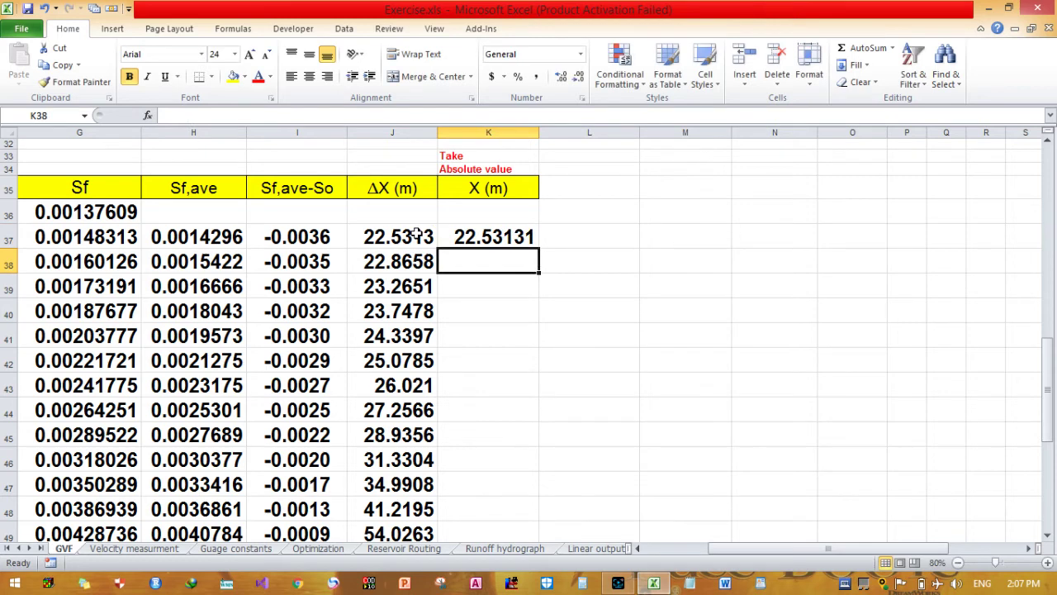
type("=")
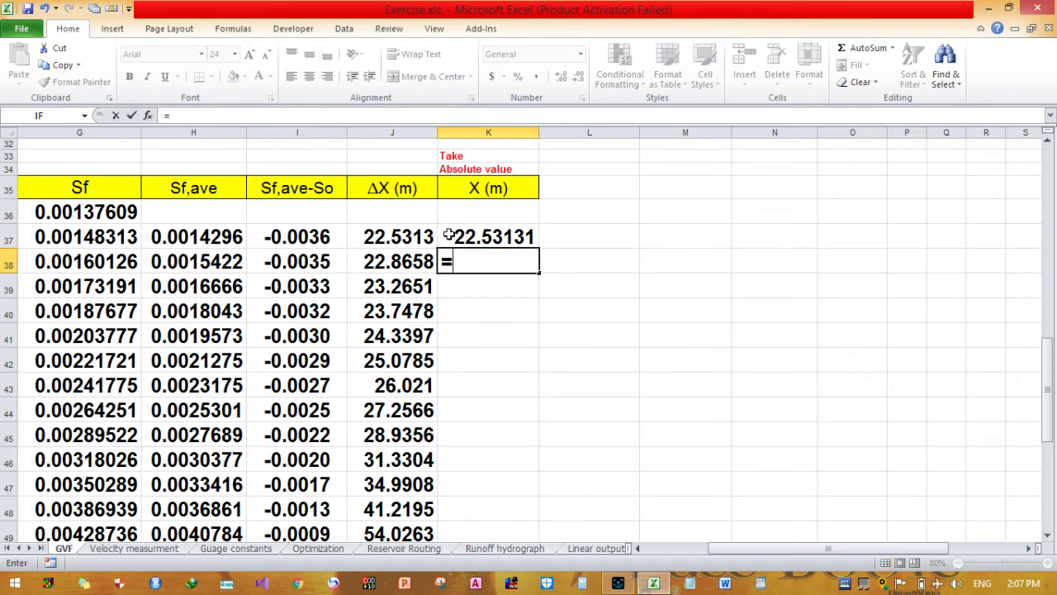
left_click(449, 236)
type("+")
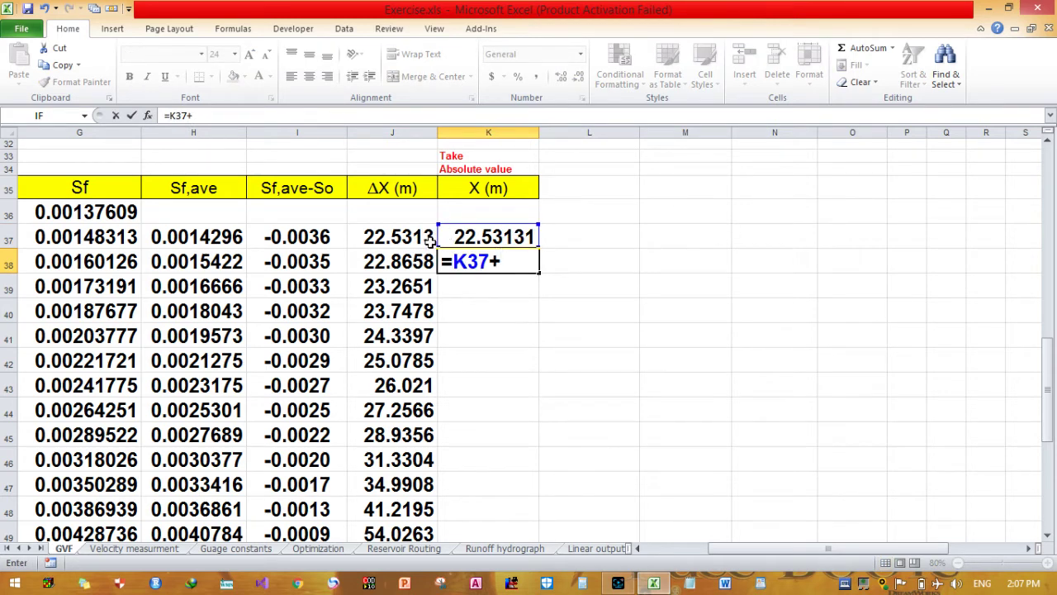
left_click(413, 256)
key("Return")
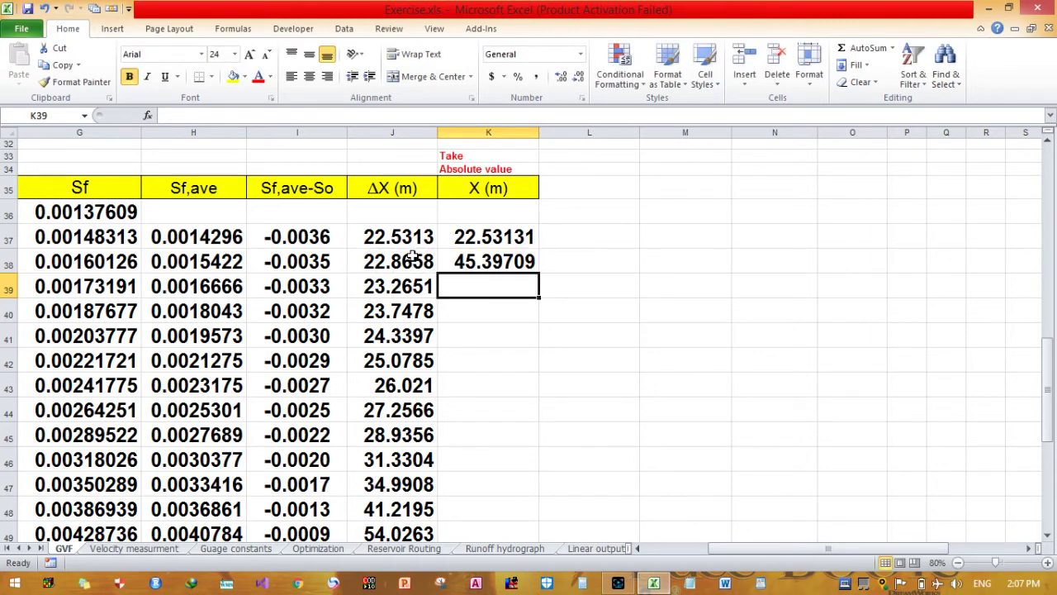
left_click(466, 262)
Enter =K38+J39 in K39 and fill the running total down to K51
left_click(509, 282)
type("=")
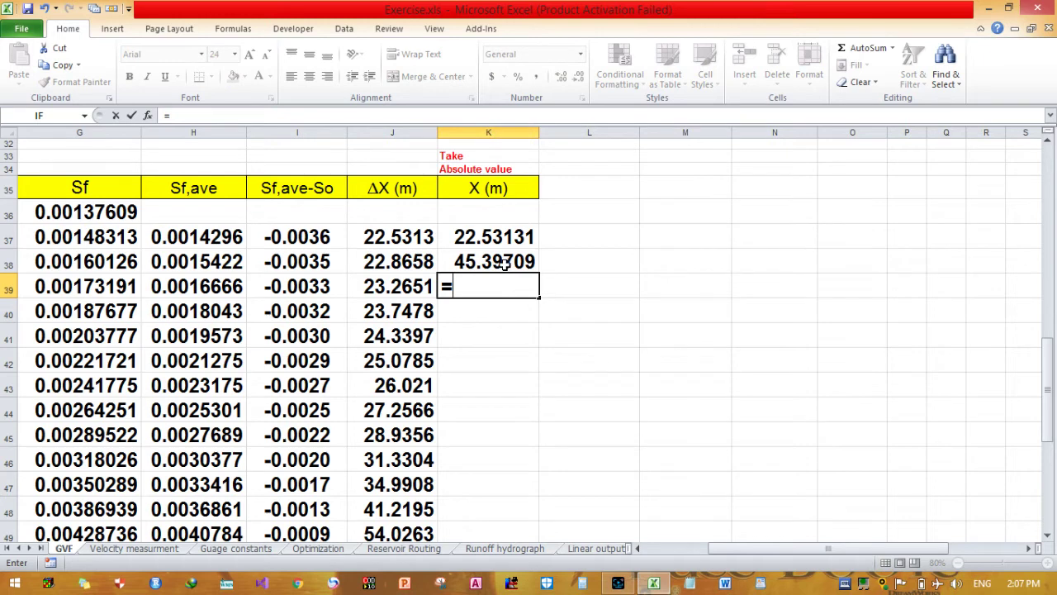
left_click(503, 262)
type("+")
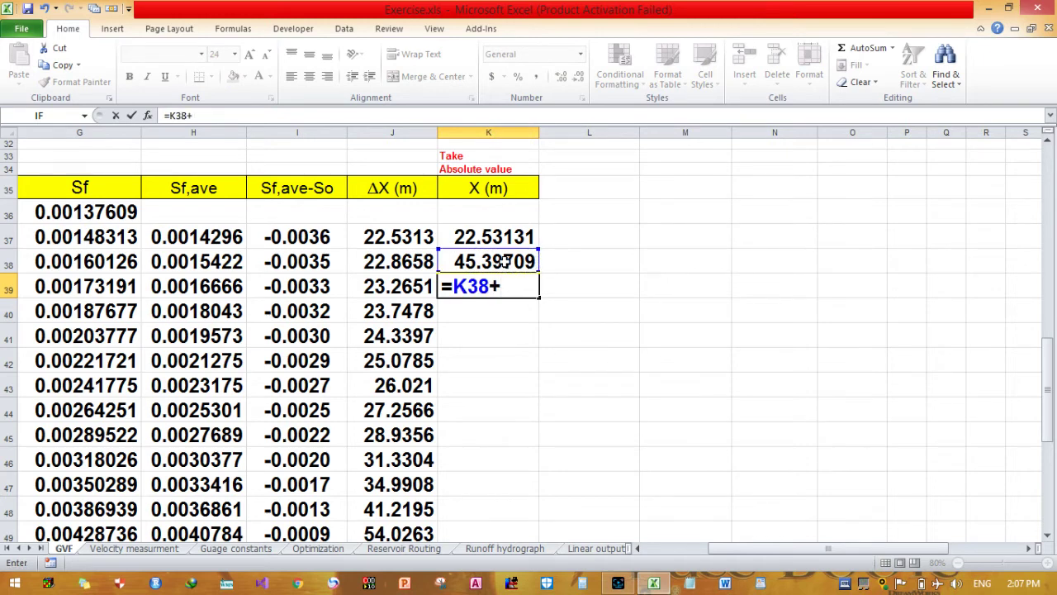
left_click(395, 286)
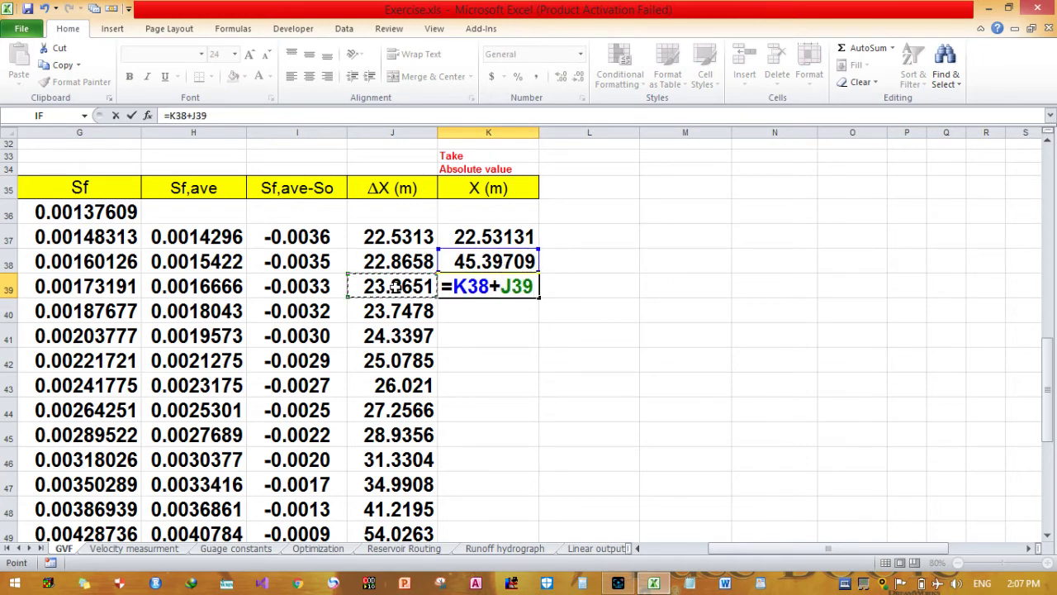
key("Return")
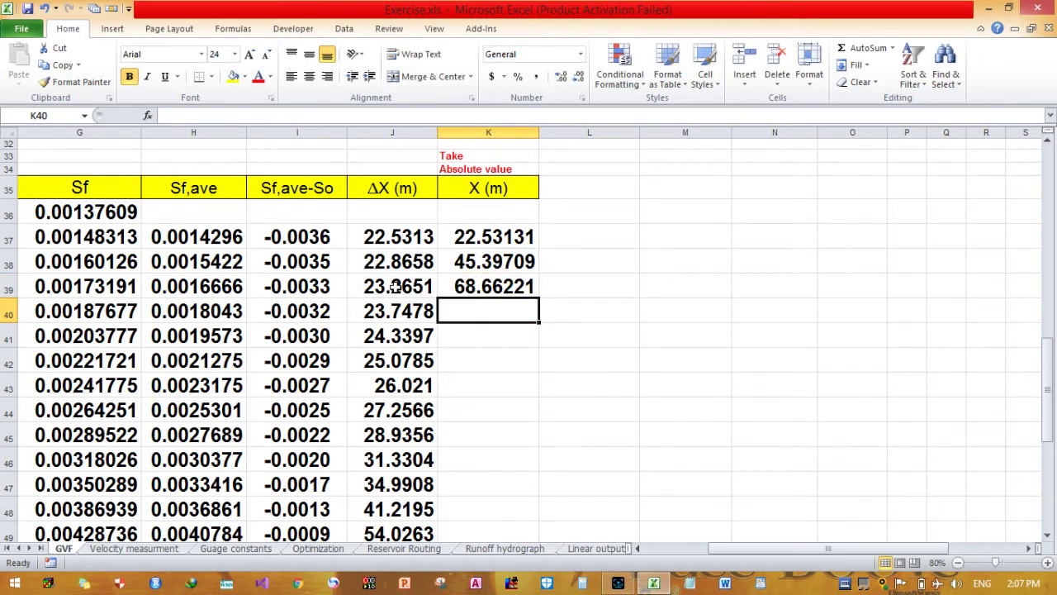
left_click(505, 286)
left_click_drag(539, 297, 514, 453)
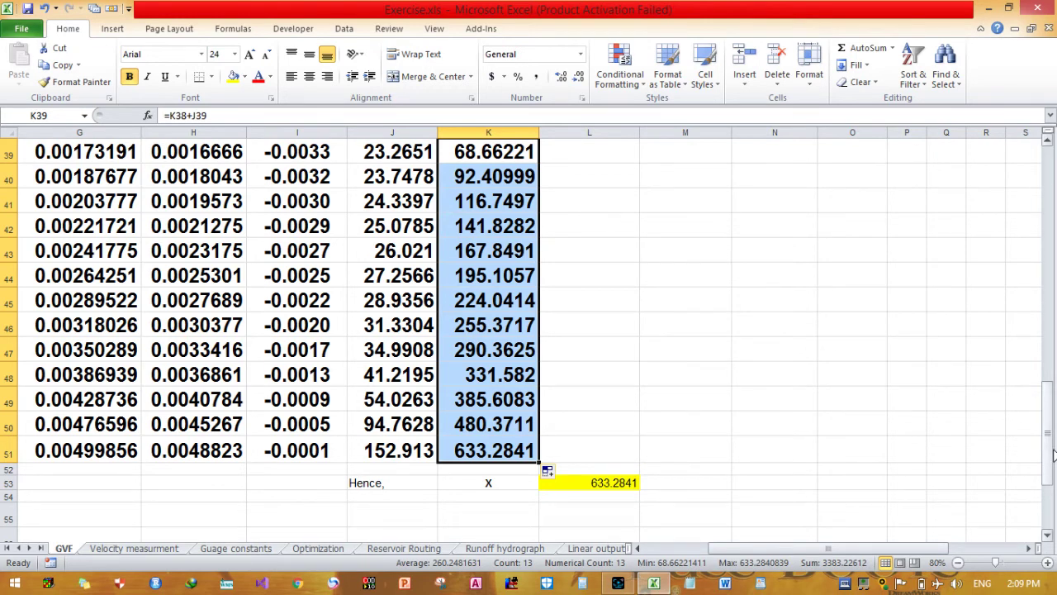
Clear the X (m) values from K39 down to K51
left_click_drag(1049, 459, 1048, 438)
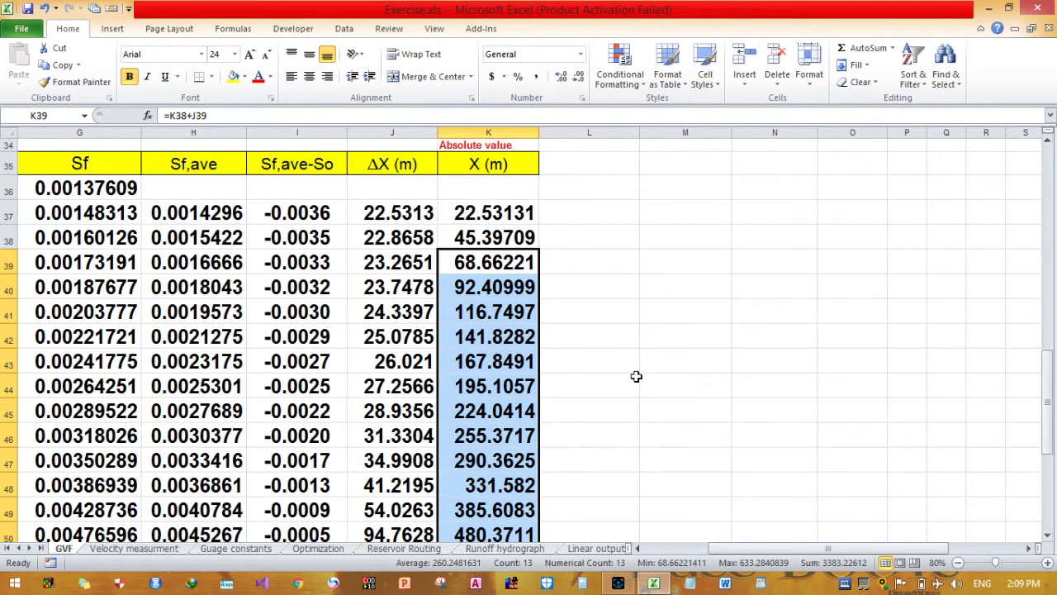
left_click(481, 263)
left_click_drag(481, 263, 496, 504)
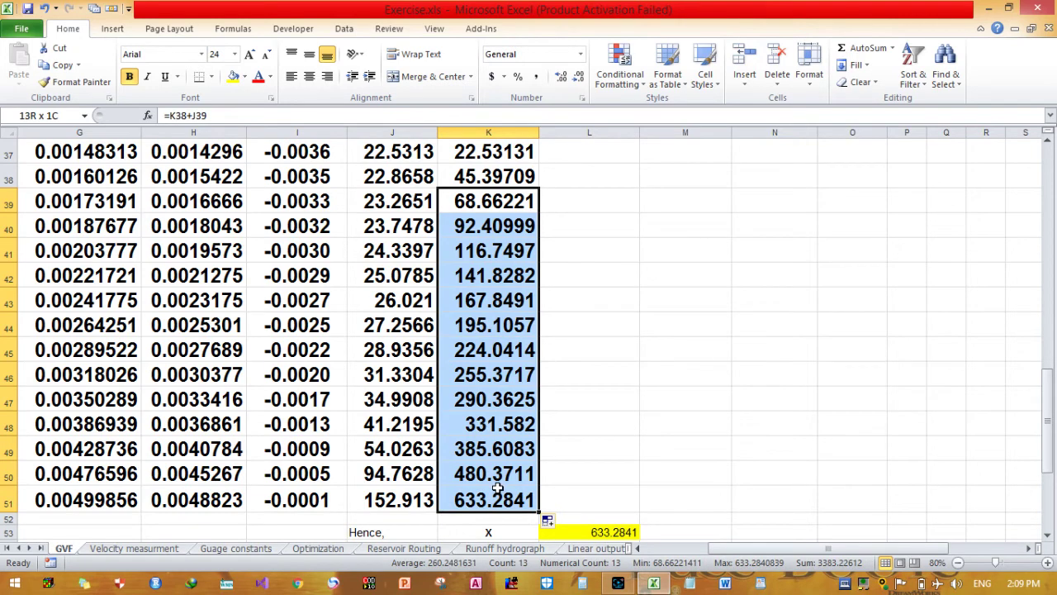
key("Delete")
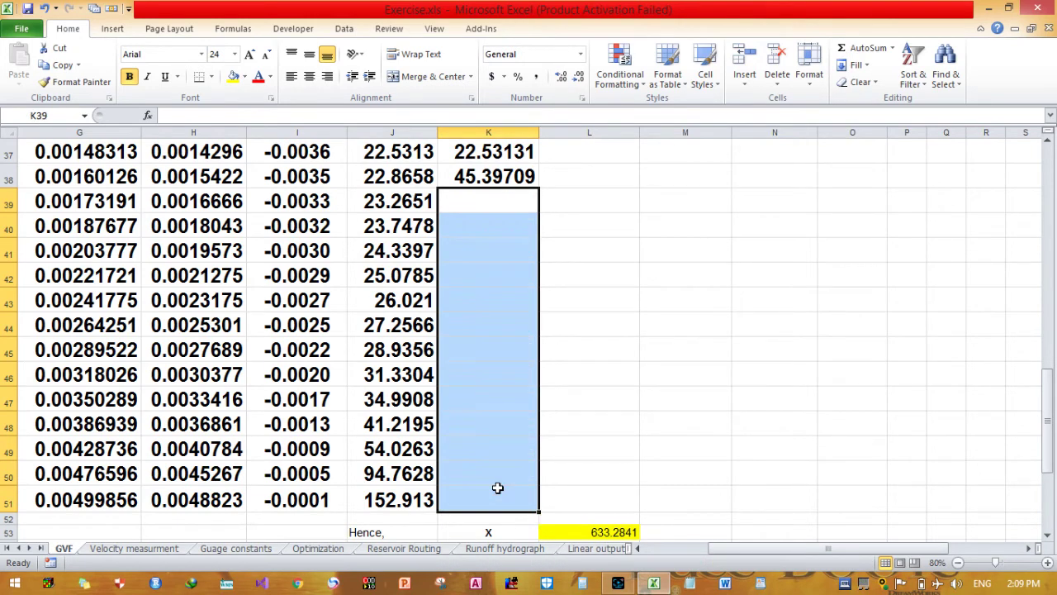
Restore the spreadsheet window and return to the row 38 running total
left_click(658, 585)
left_click(658, 585)
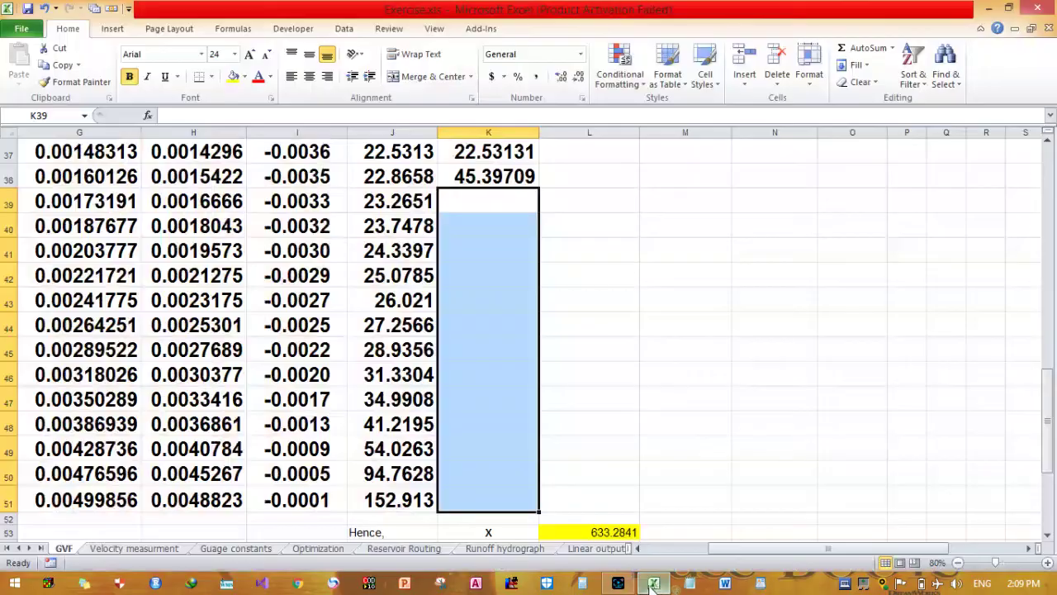
left_click(621, 584)
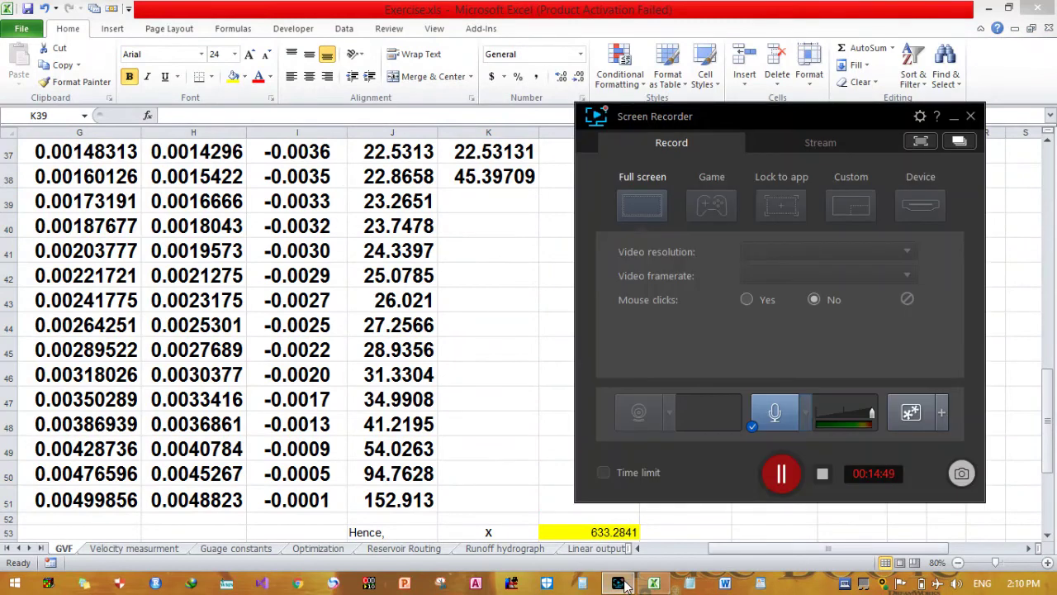
left_click(625, 586)
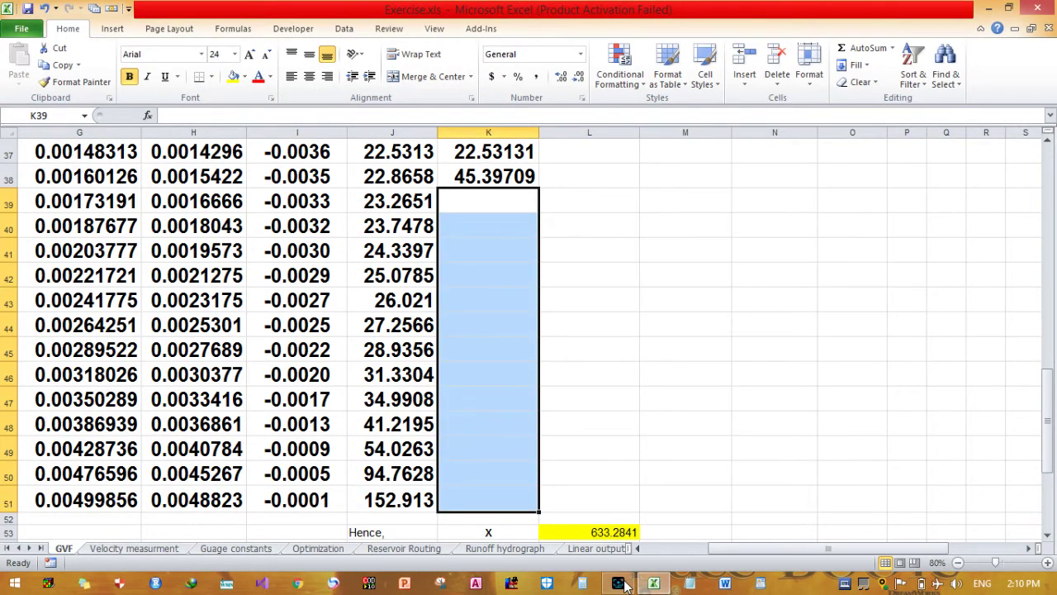
left_click(582, 172)
scroll(775, 313, "up", 1)
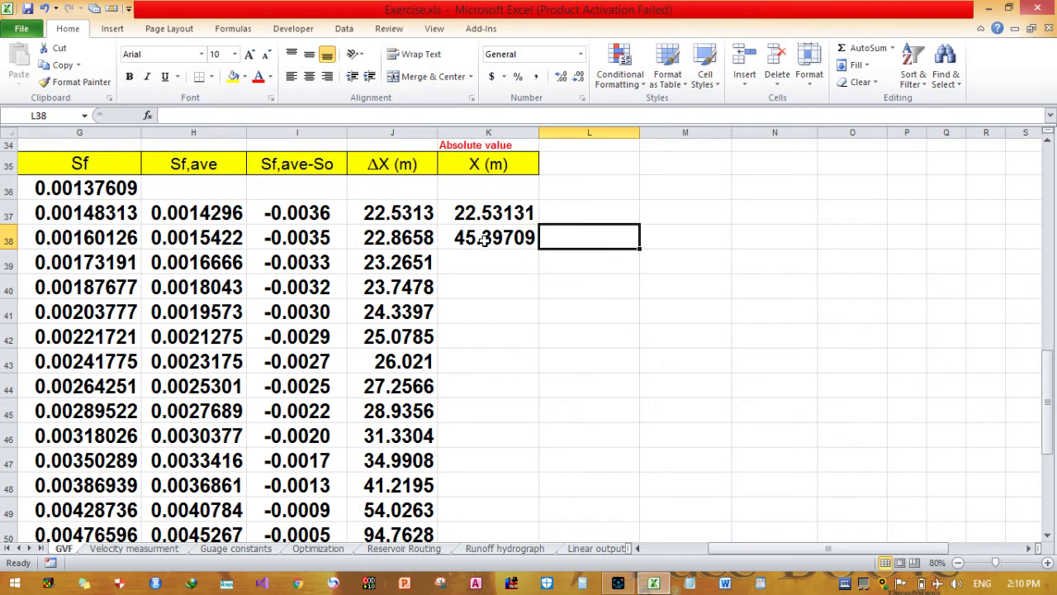
left_click(484, 239)
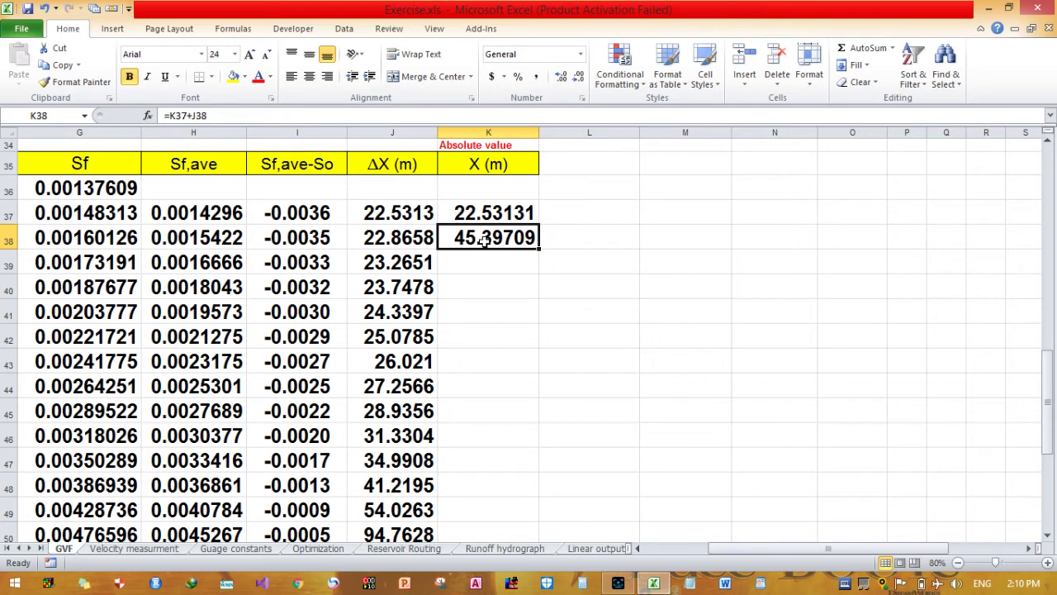
Re-enter =K38+J39 in K39 and fill down to K51, reaching 633.2841
left_click(488, 257)
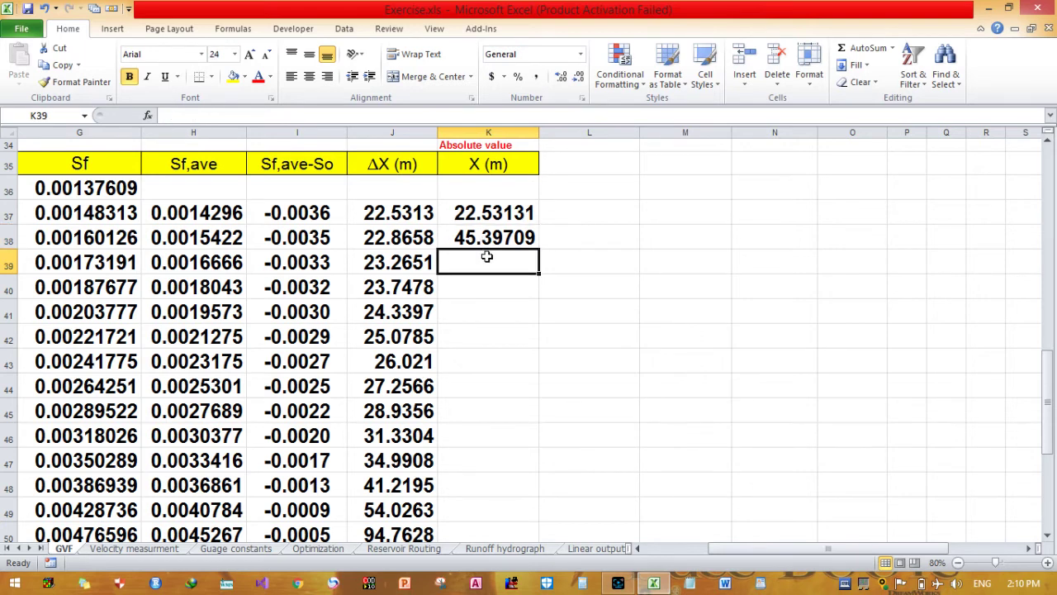
type("=")
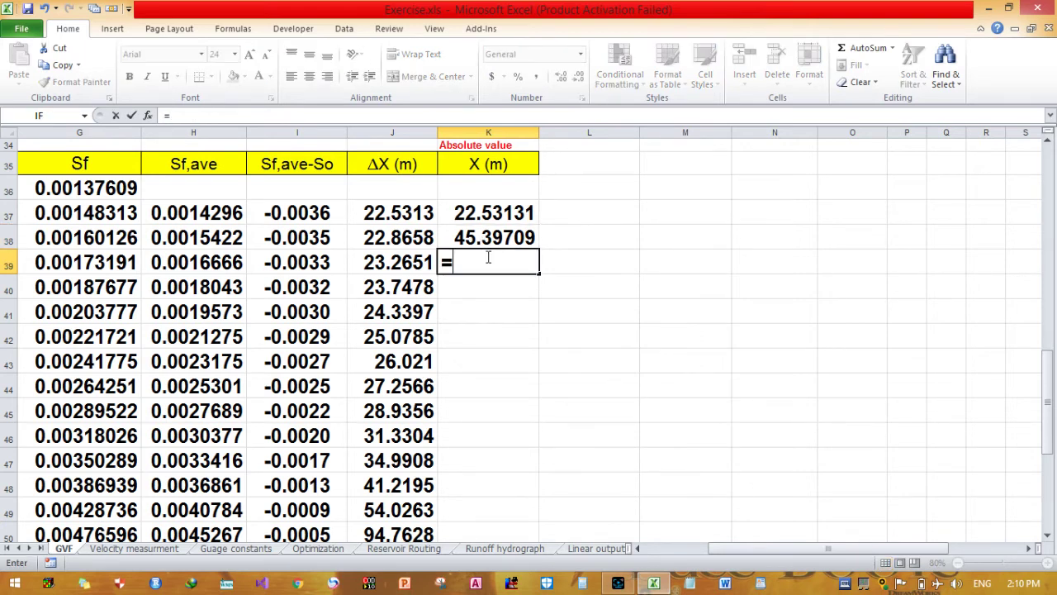
left_click(488, 237)
type("+")
left_click(405, 262)
key("Return")
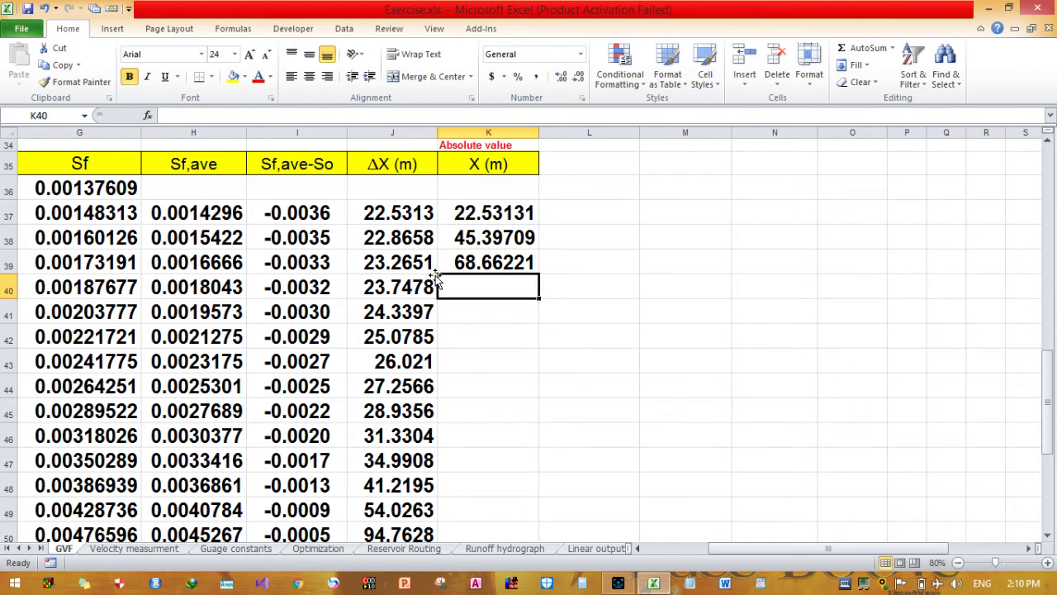
left_click(460, 262)
left_click_drag(541, 276, 533, 505)
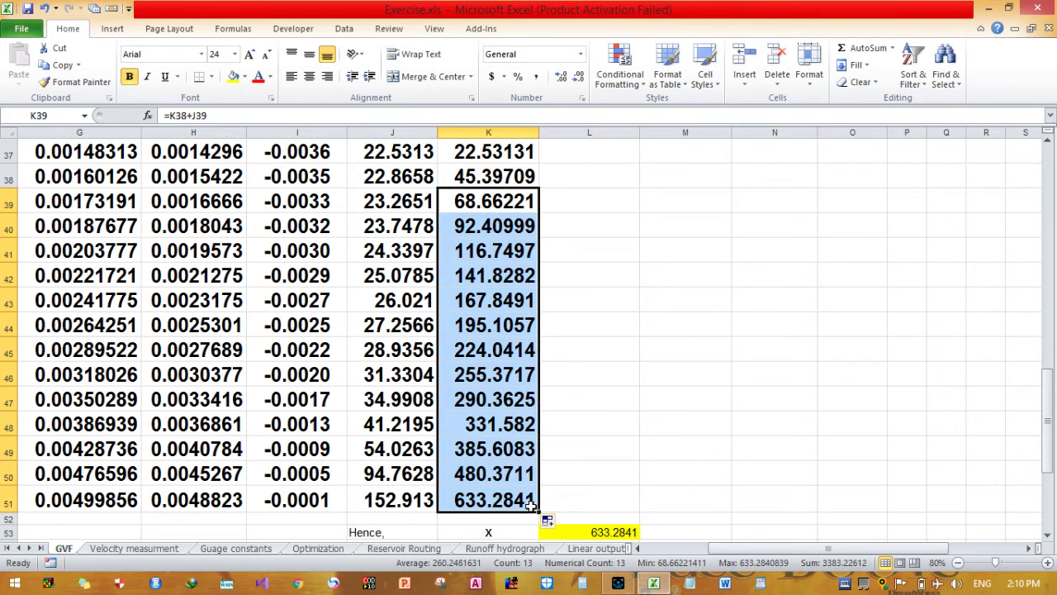
left_click(609, 538)
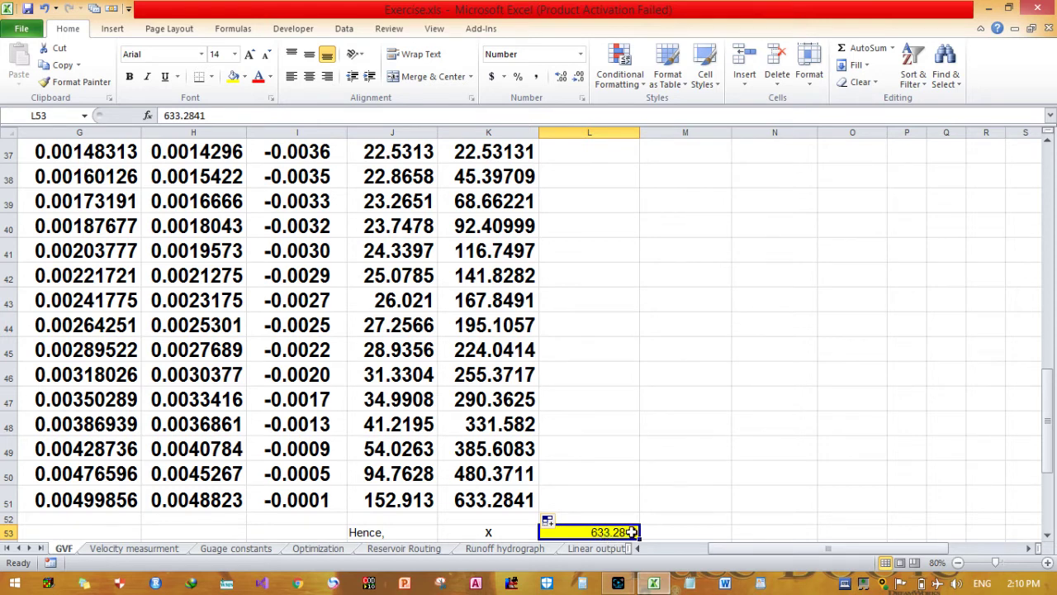
left_click(646, 532)
type("m")
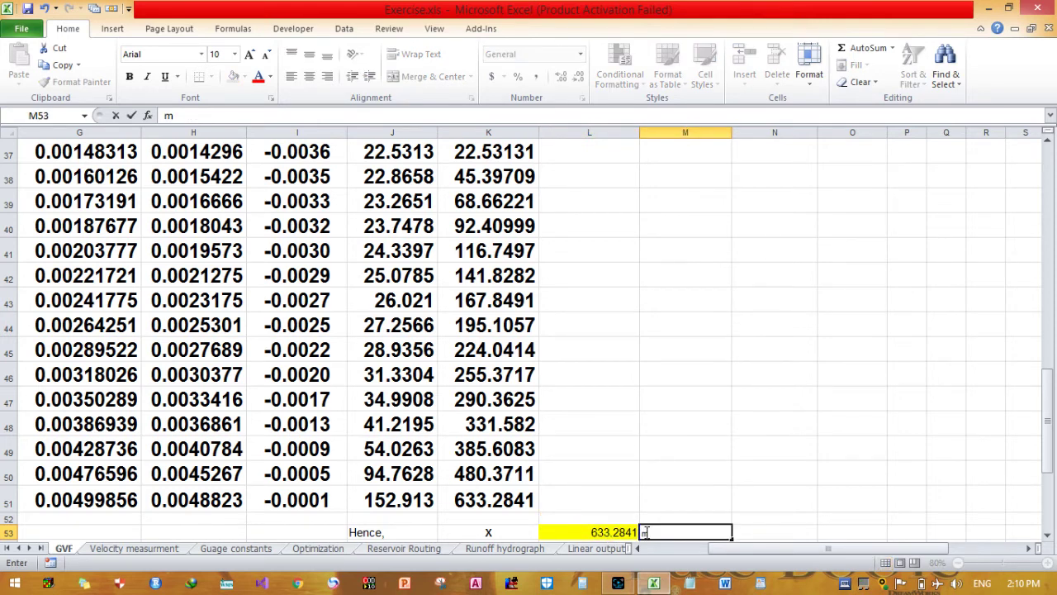
left_click(682, 494)
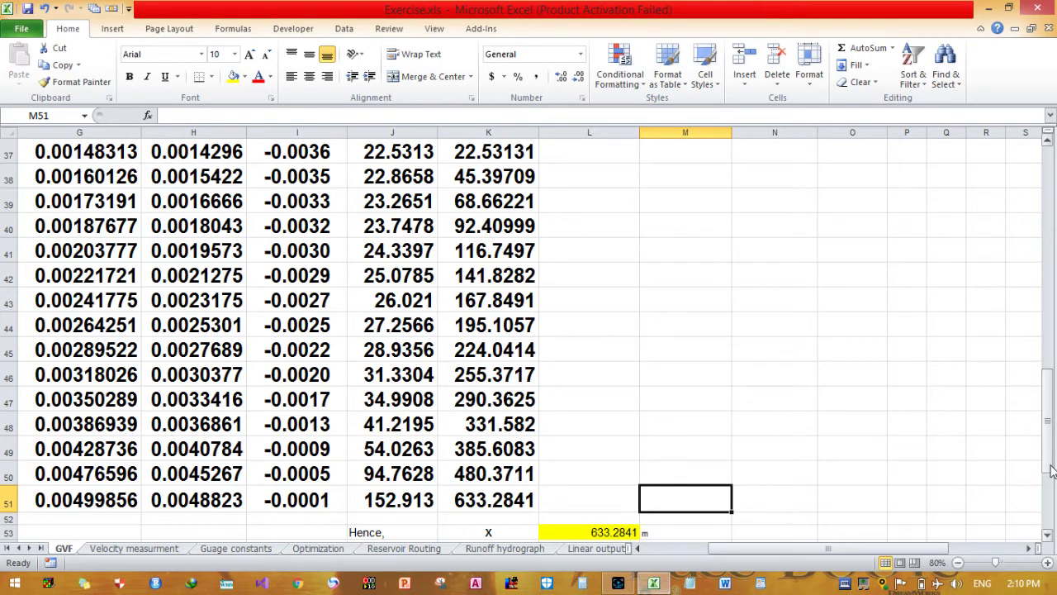
left_click_drag(1049, 469, 1049, 456)
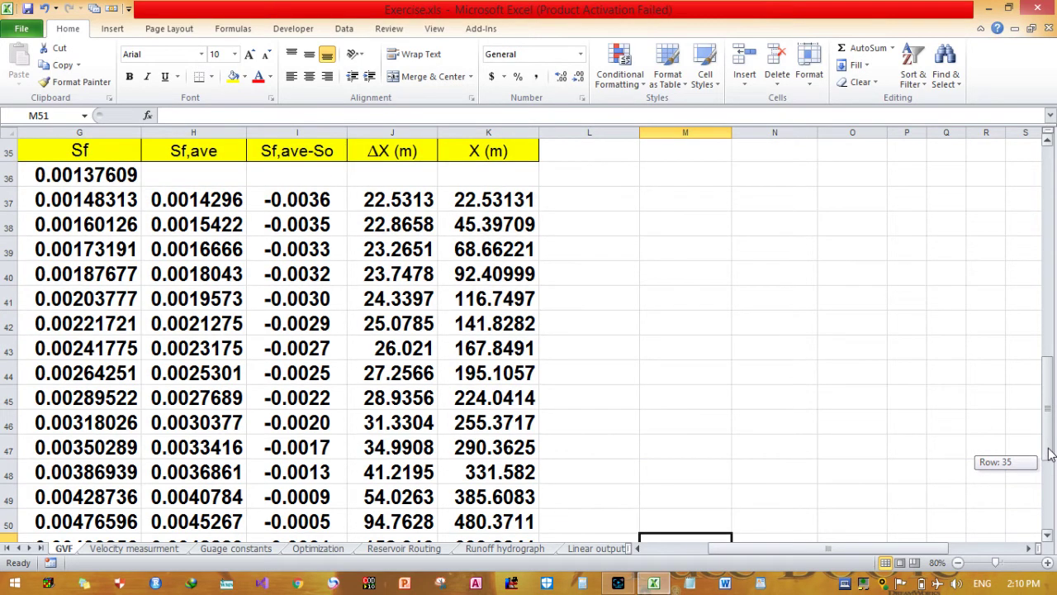
left_click(919, 538)
left_click_drag(916, 554, 851, 554)
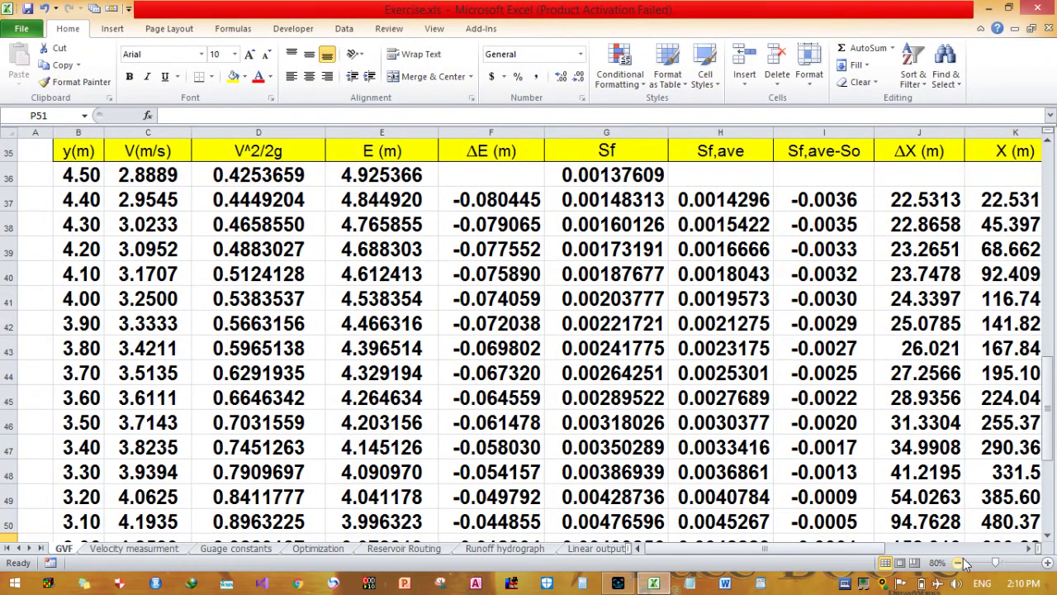
left_click(959, 563)
left_click(958, 563)
left_click(958, 563)
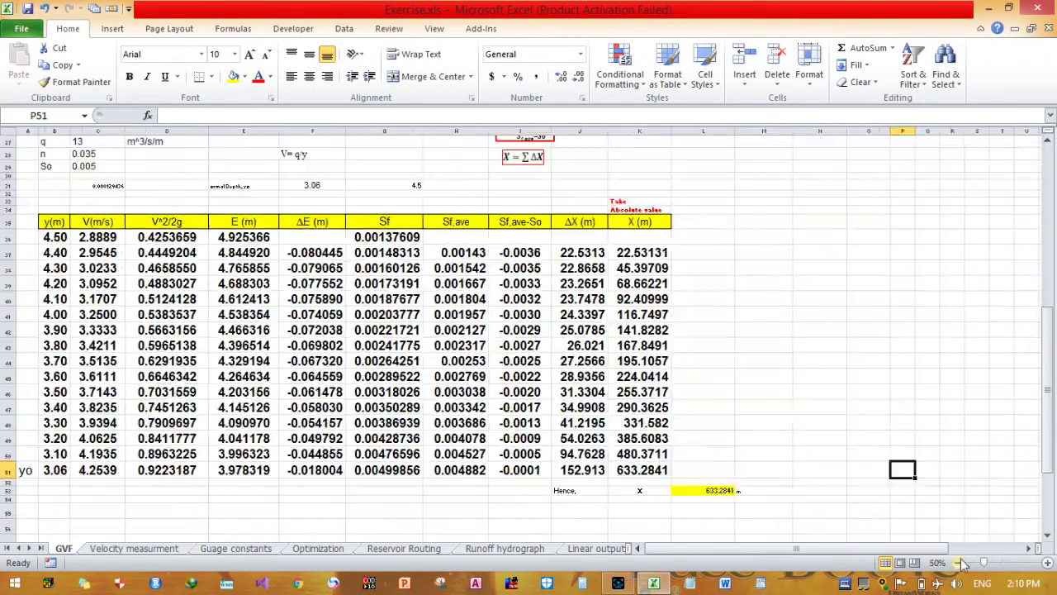
left_click_drag(1049, 369, 1050, 213)
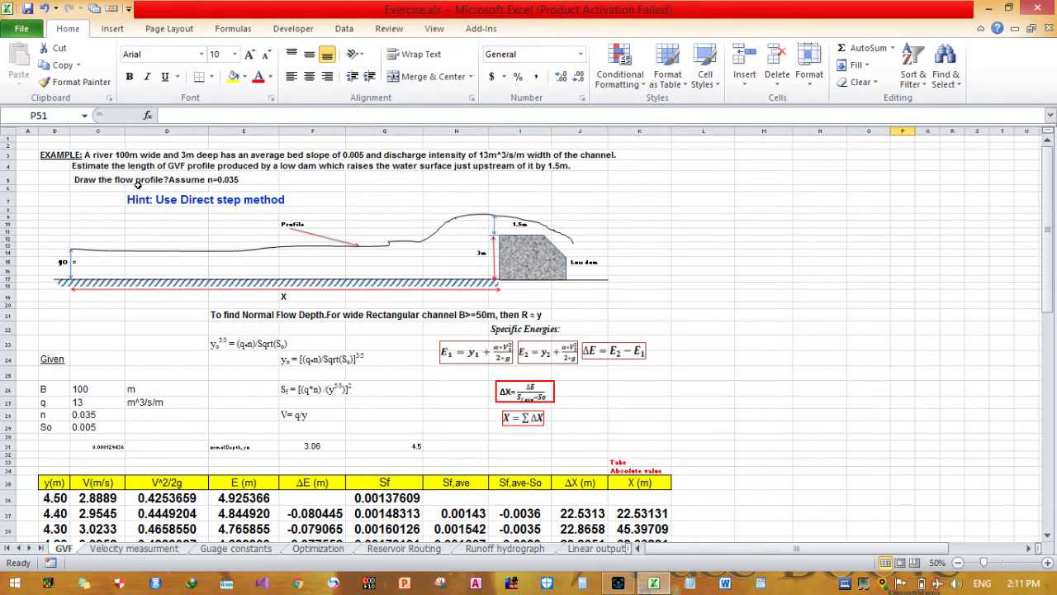
left_click(676, 354)
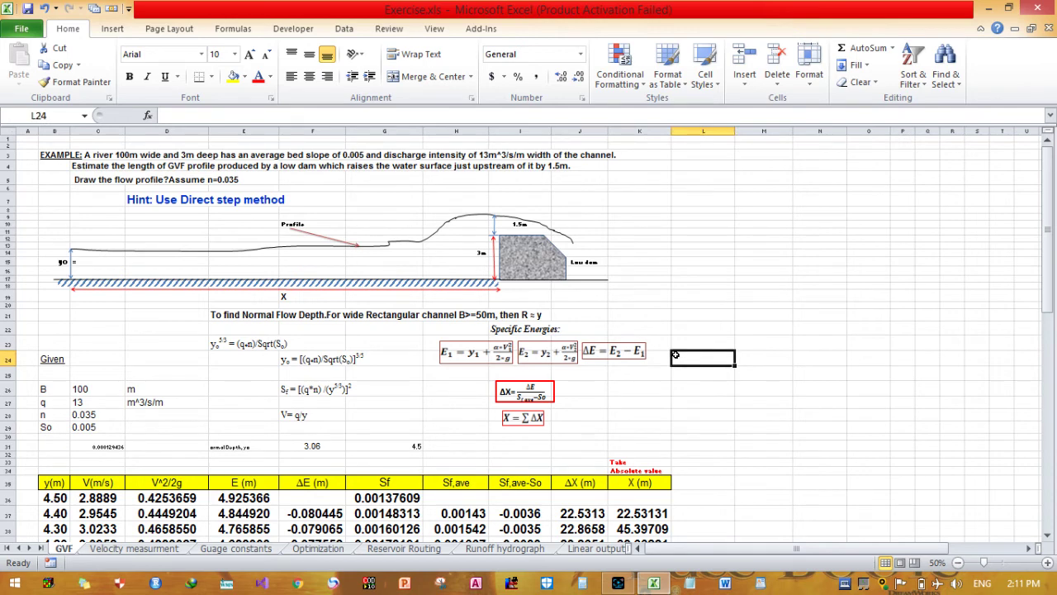
left_click(722, 439)
left_click(730, 298)
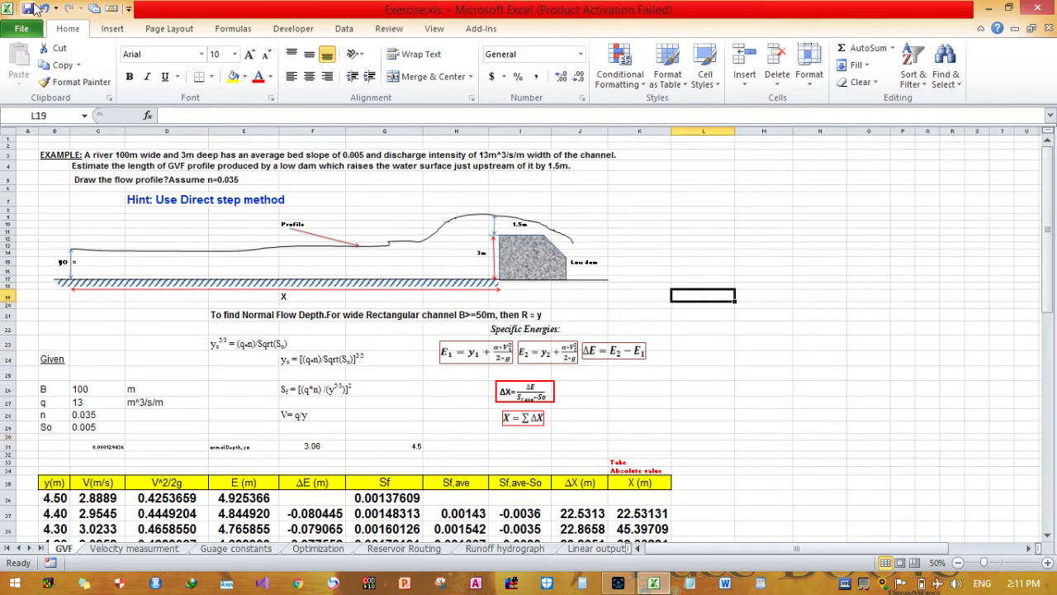
Insert a blank scatter chart, move it beside the GVF table and enlarge it
left_click(114, 30)
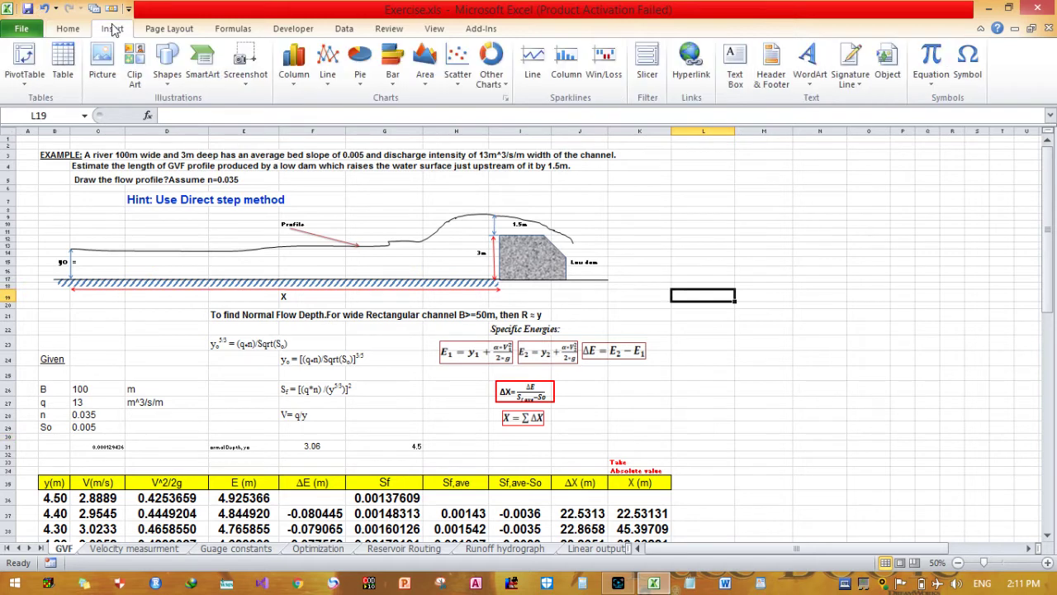
left_click(454, 91)
left_click(470, 165)
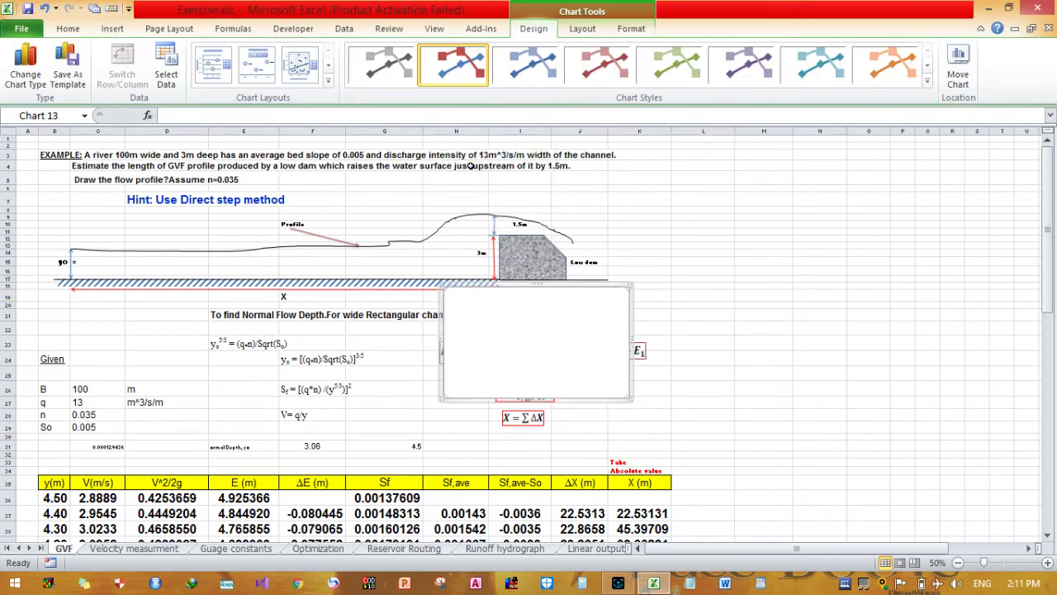
left_click_drag(1051, 291, 1054, 357)
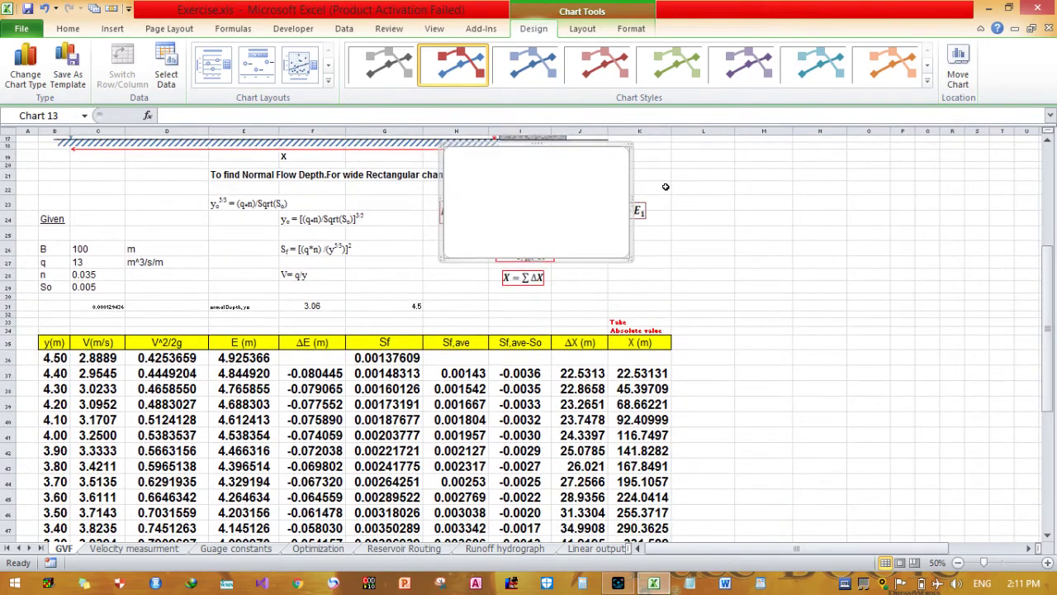
left_click_drag(577, 207, 871, 400)
left_click_drag(1054, 356, 1054, 418)
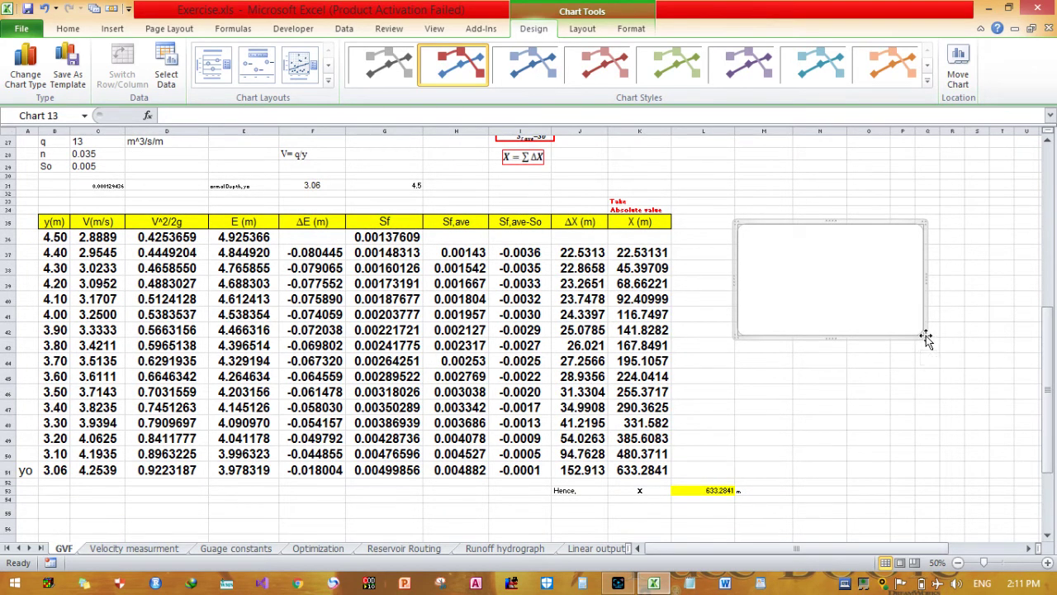
left_click_drag(922, 334, 996, 445)
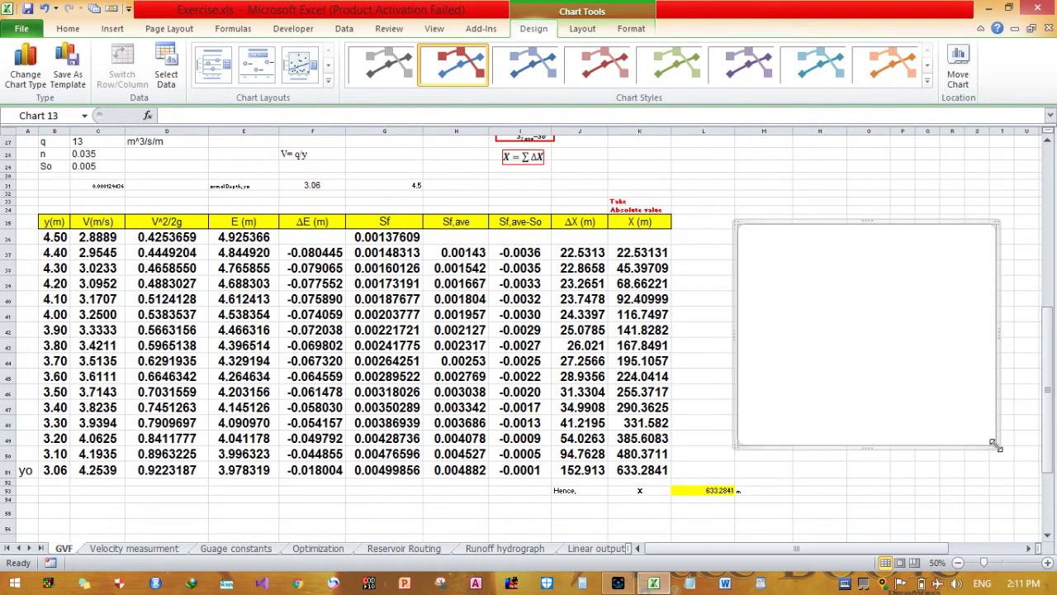
Add a 'Flow Profile' series with X values K36:K51 and Y values B36:B51
left_click(176, 74)
left_click(638, 353)
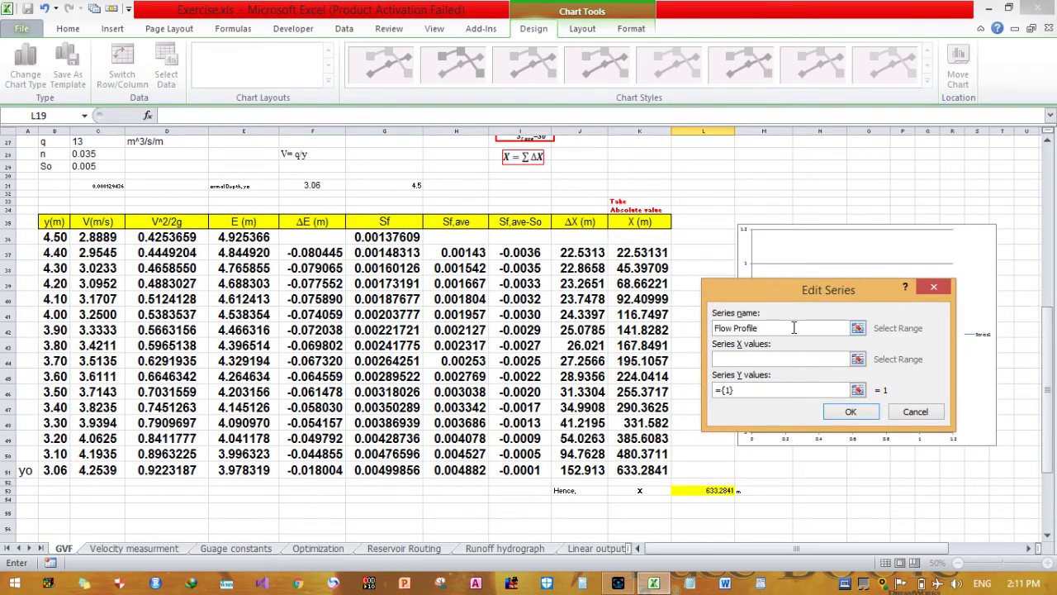
left_click(857, 360)
left_click_drag(647, 252, 632, 466)
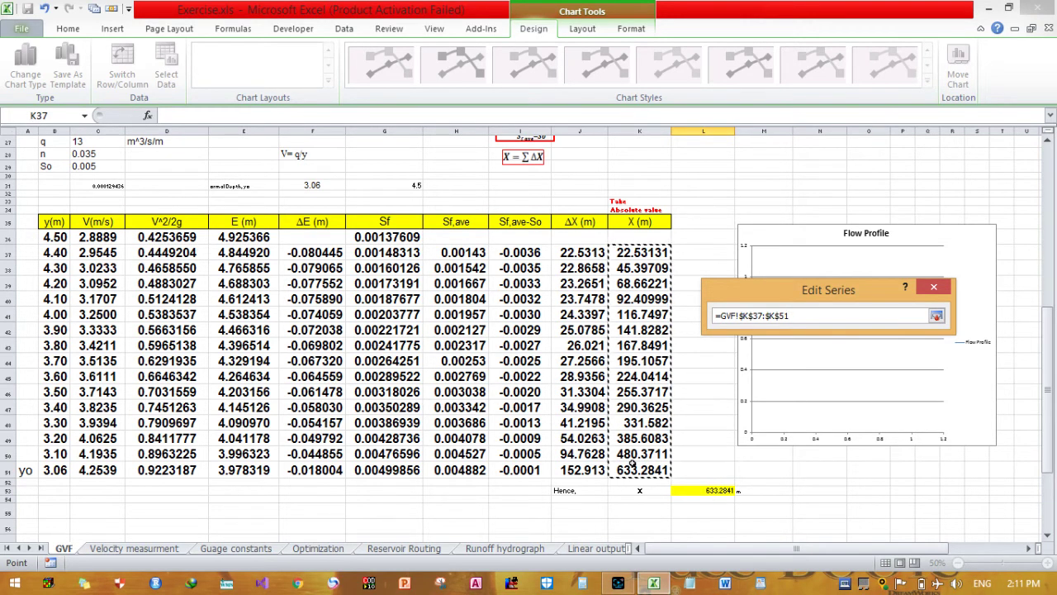
left_click(637, 234)
left_click_drag(637, 234, 630, 460)
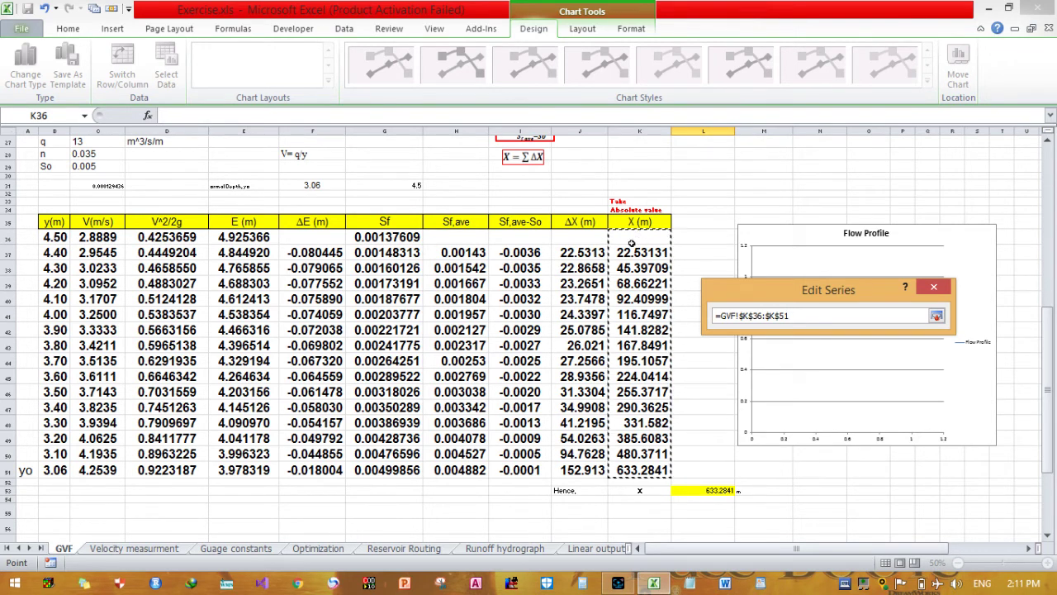
left_click(937, 315)
left_click(858, 389)
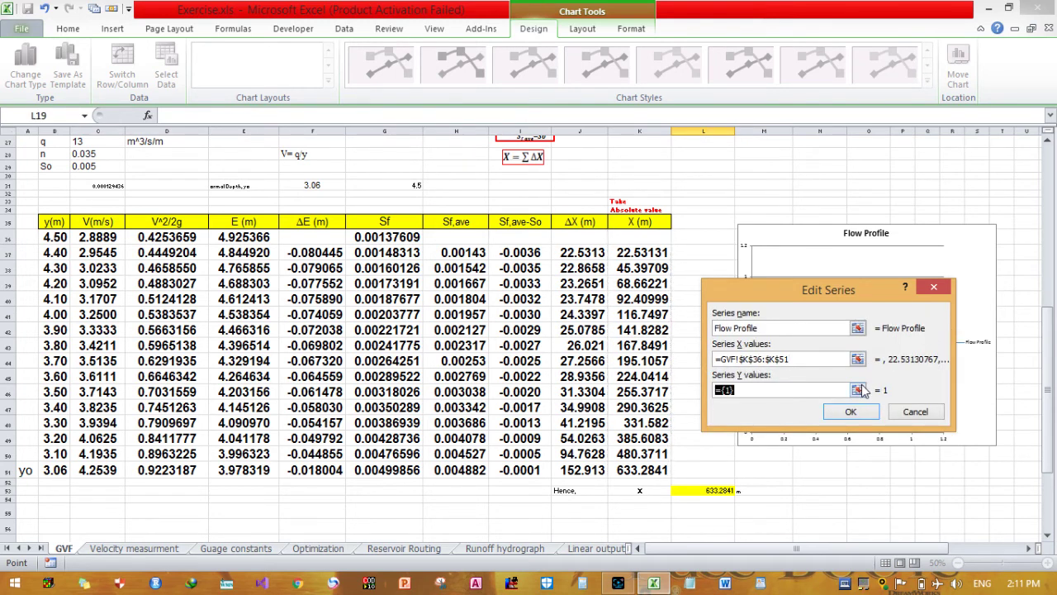
left_click_drag(51, 237, 42, 467)
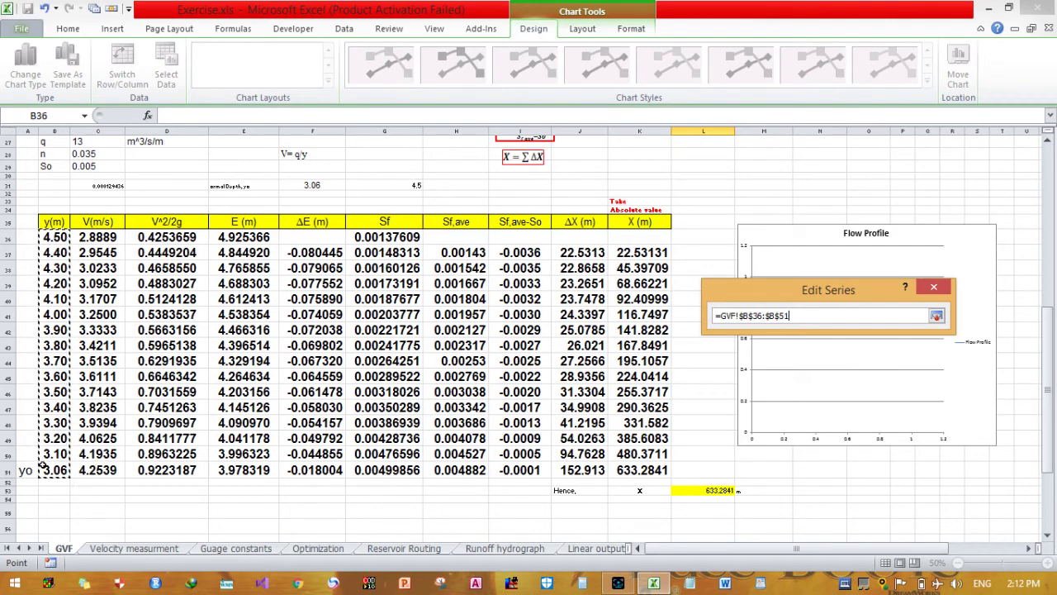
left_click(937, 317)
left_click(924, 411)
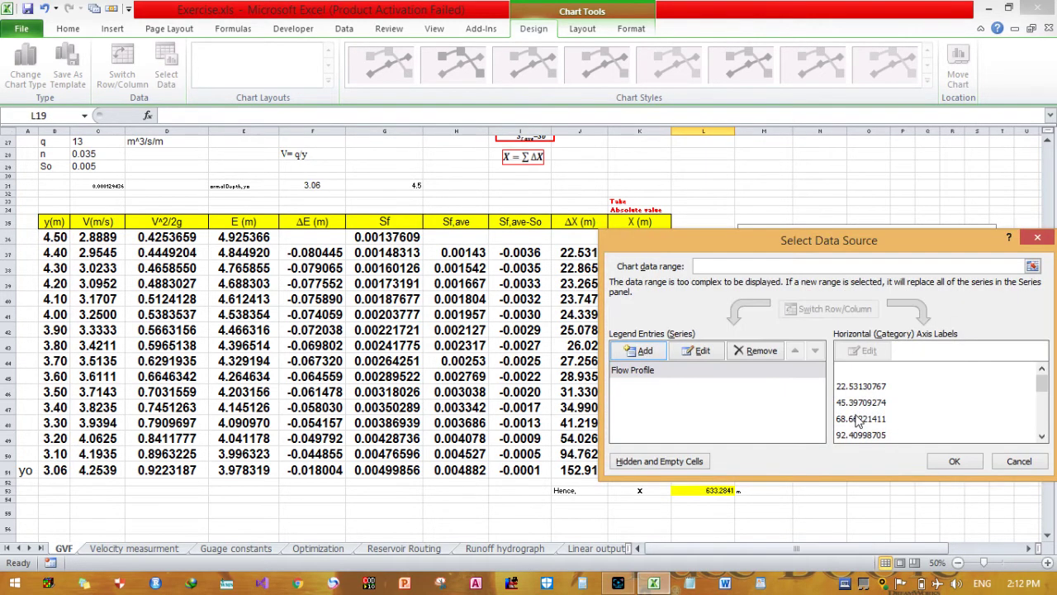
left_click(954, 461)
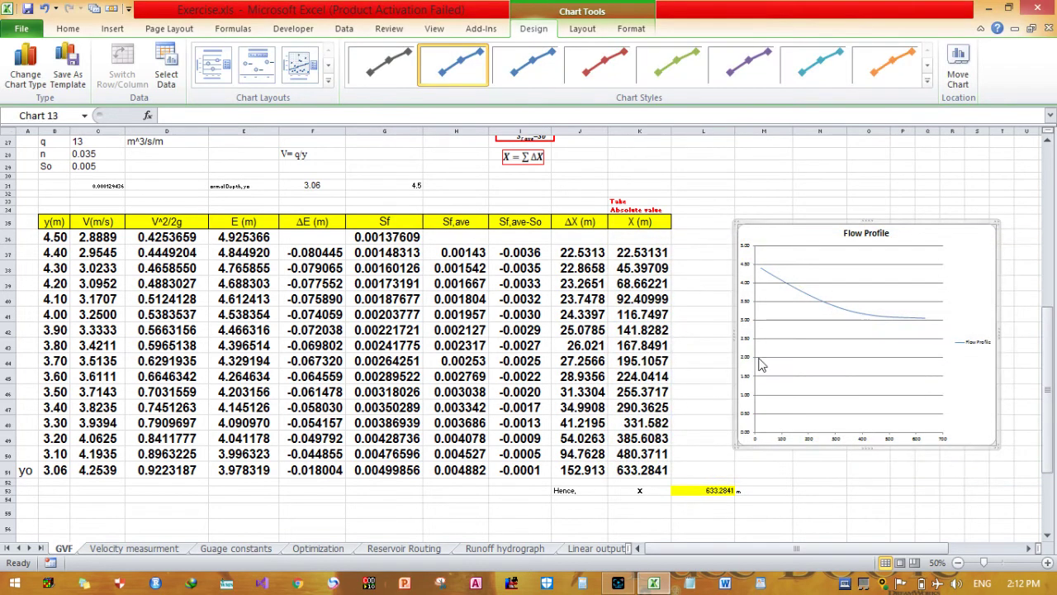
Enter 0 in K36 and widen the Flow Profile chart leftward over column K
left_click(652, 239)
type("0")
key("Return")
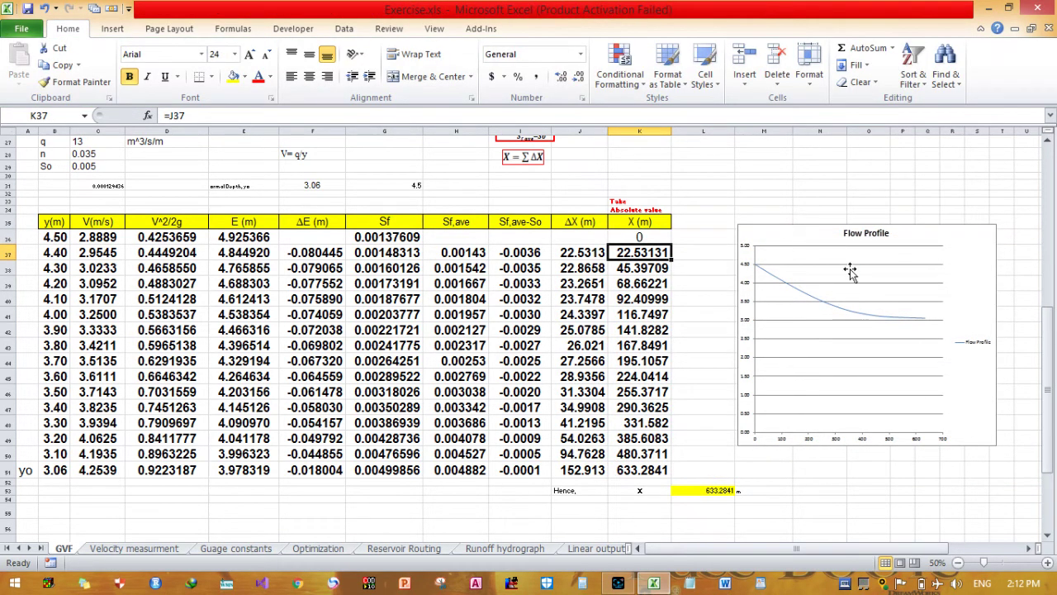
left_click(959, 277)
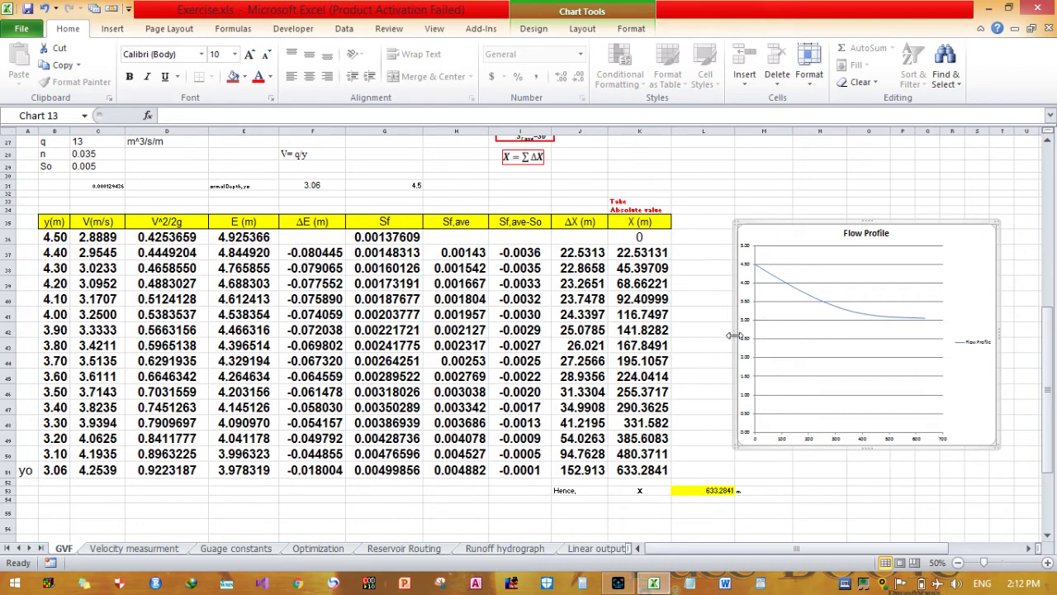
left_click_drag(734, 333, 618, 334)
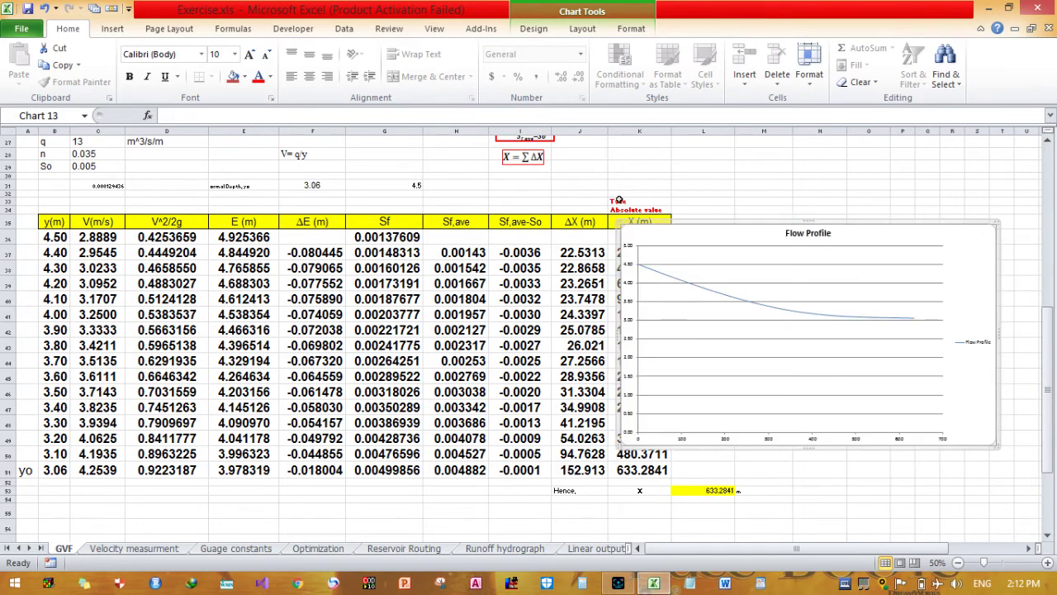
Apply Layout 1 for axis title placeholders and widen the chart further left
left_click(570, 31)
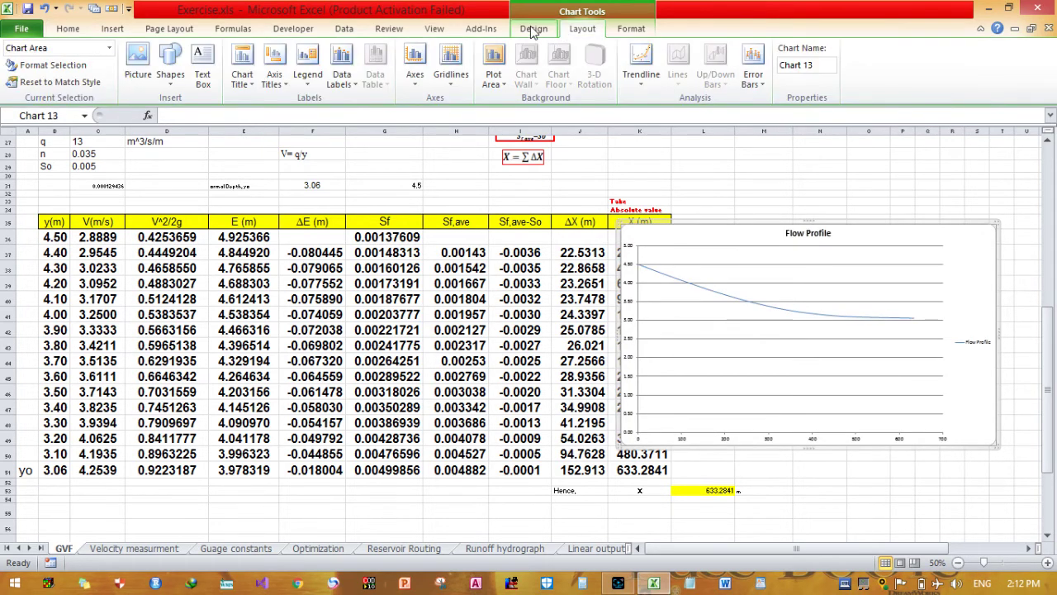
left_click(534, 30)
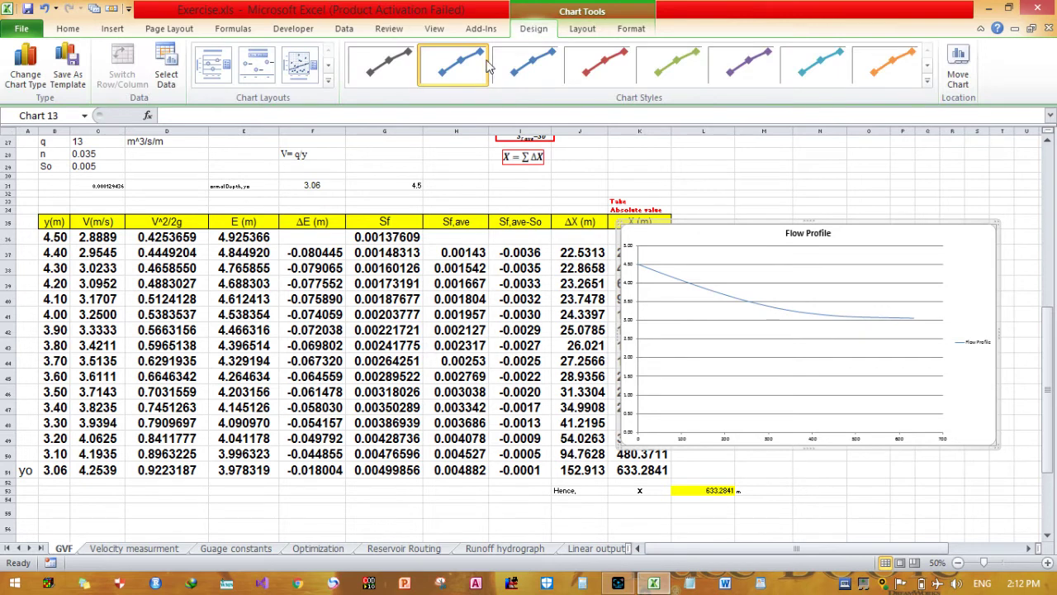
left_click(216, 70)
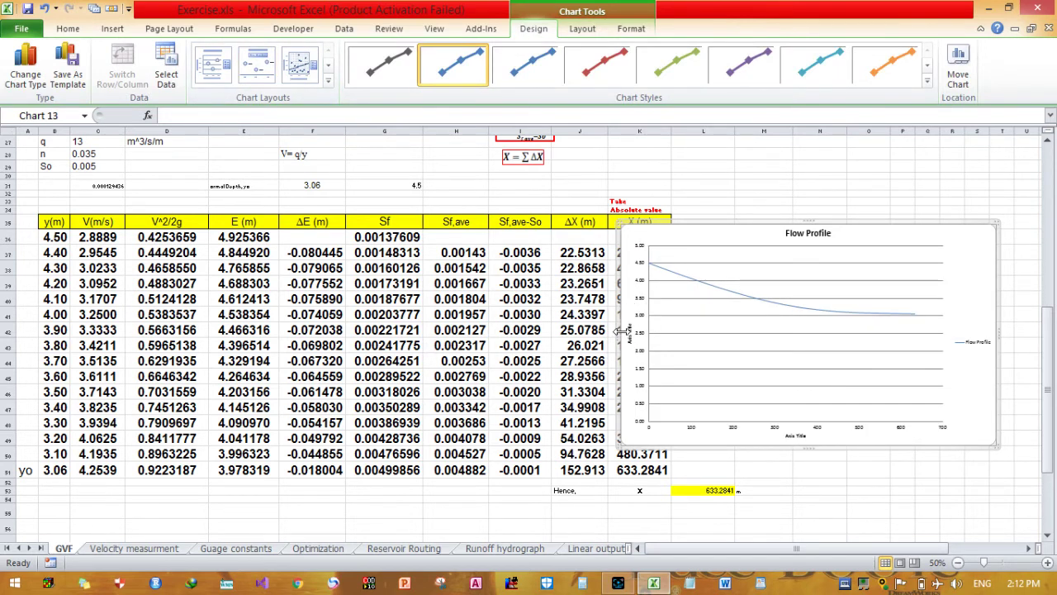
left_click_drag(618, 330, 583, 334)
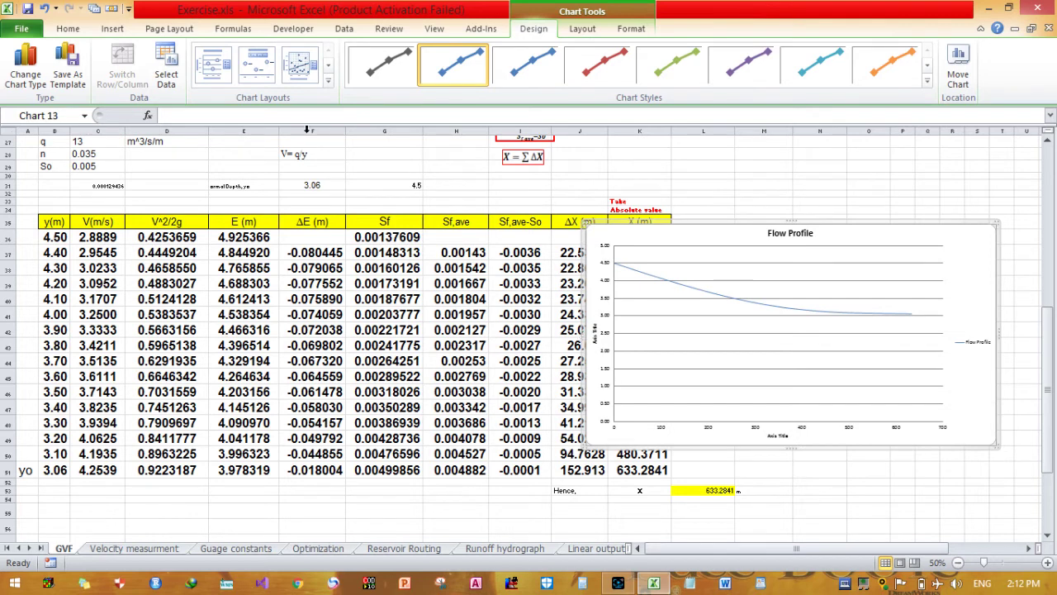
Increase the chart's text size to 12 pt
left_click(62, 30)
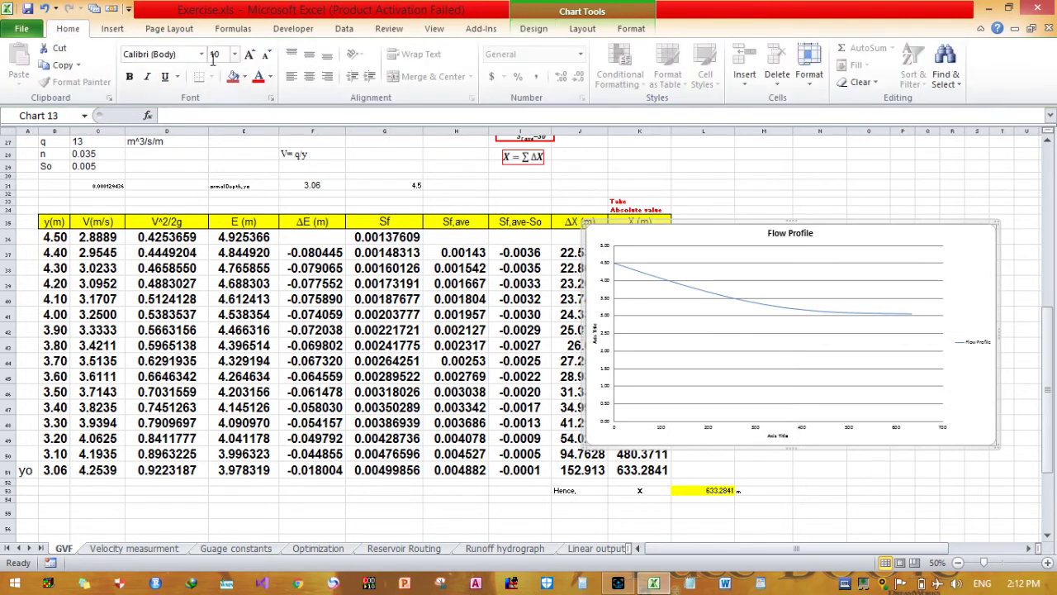
left_click(250, 56)
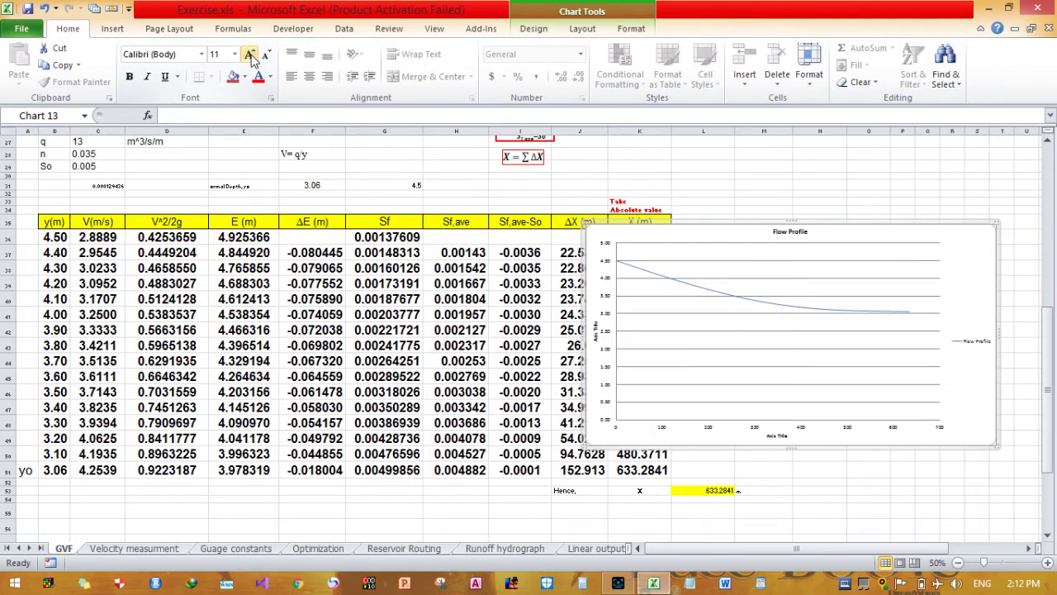
left_click(250, 56)
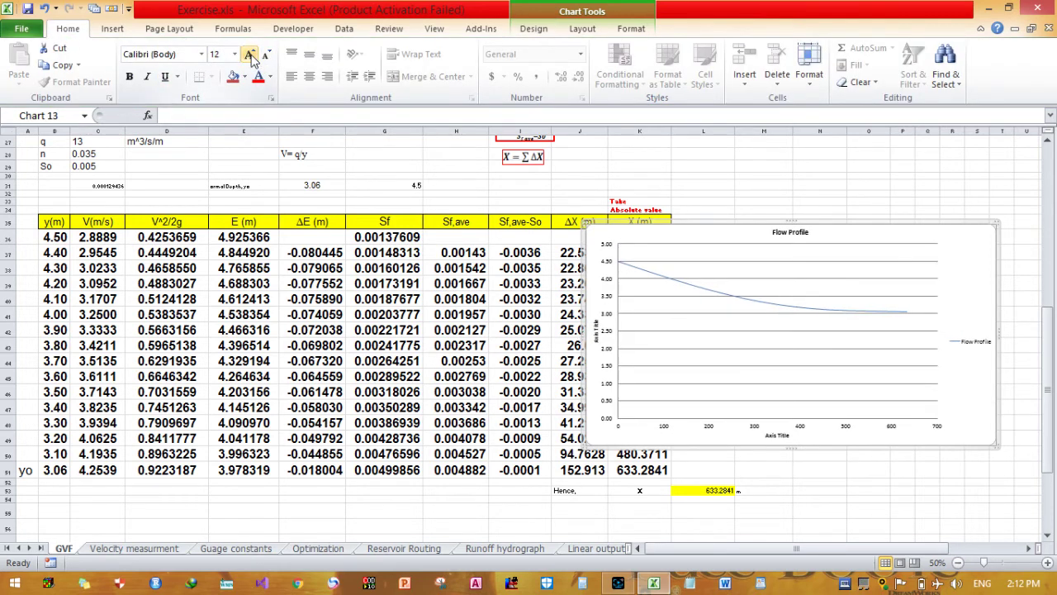
left_click(201, 56)
Set the chart font to Times New Roman, keeping the 'Elevation, m' vertical title
type("Times New Roman")
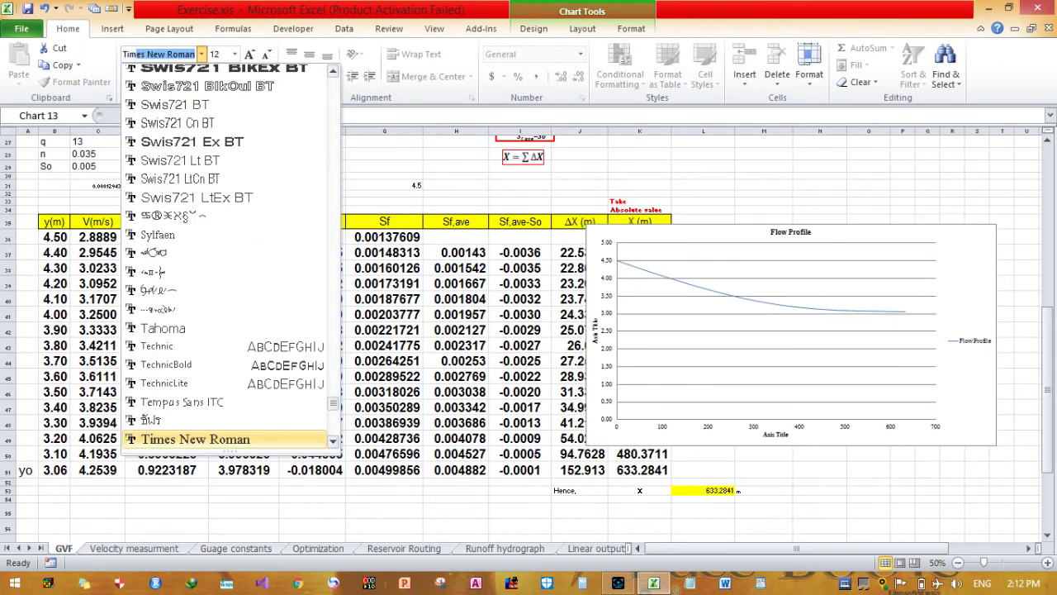
key("Return")
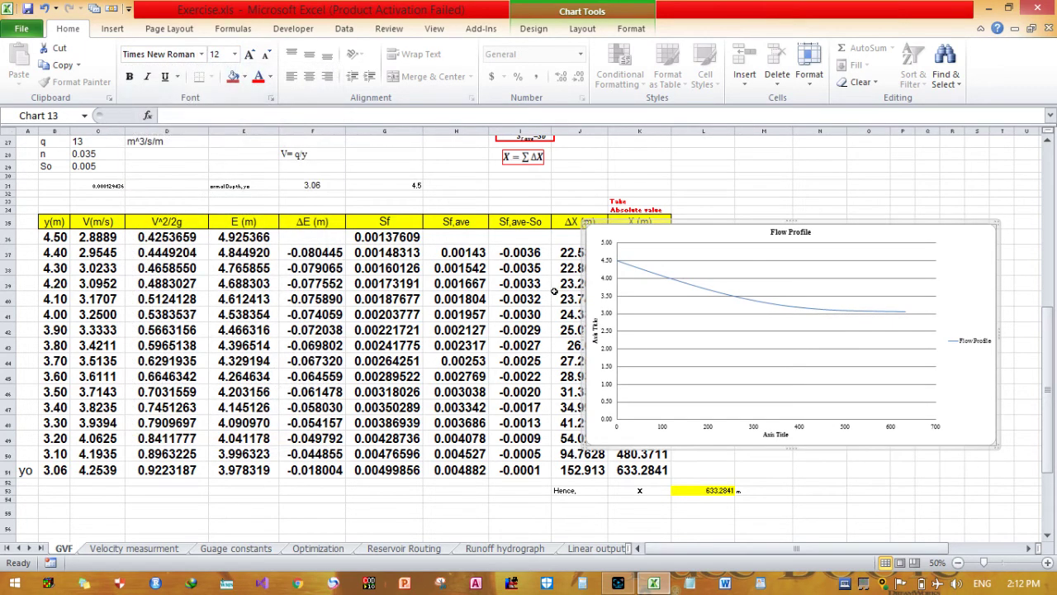
left_click(595, 329)
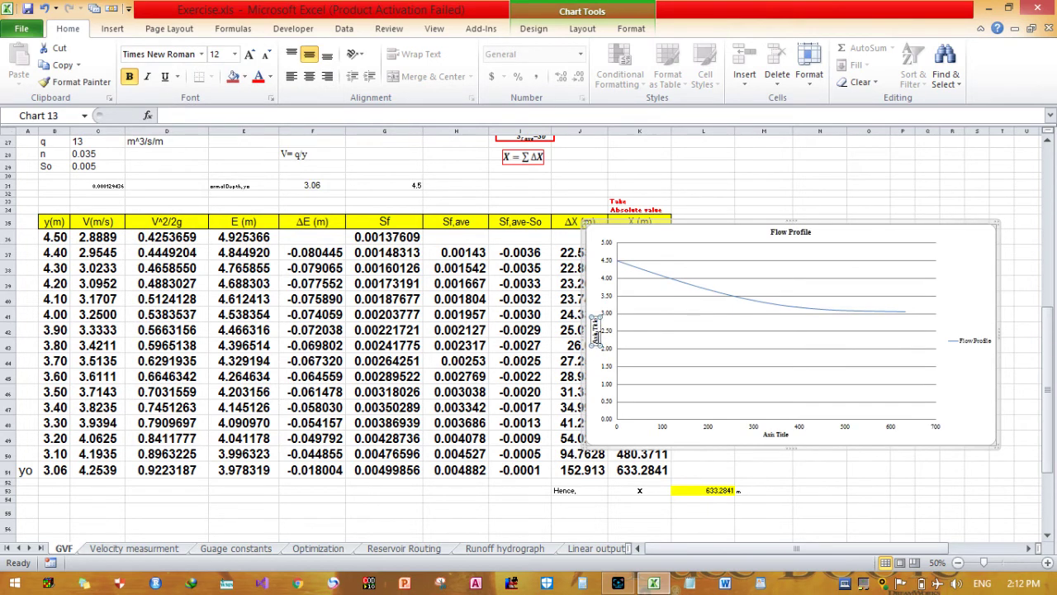
key("Delete")
key("ctrl+z")
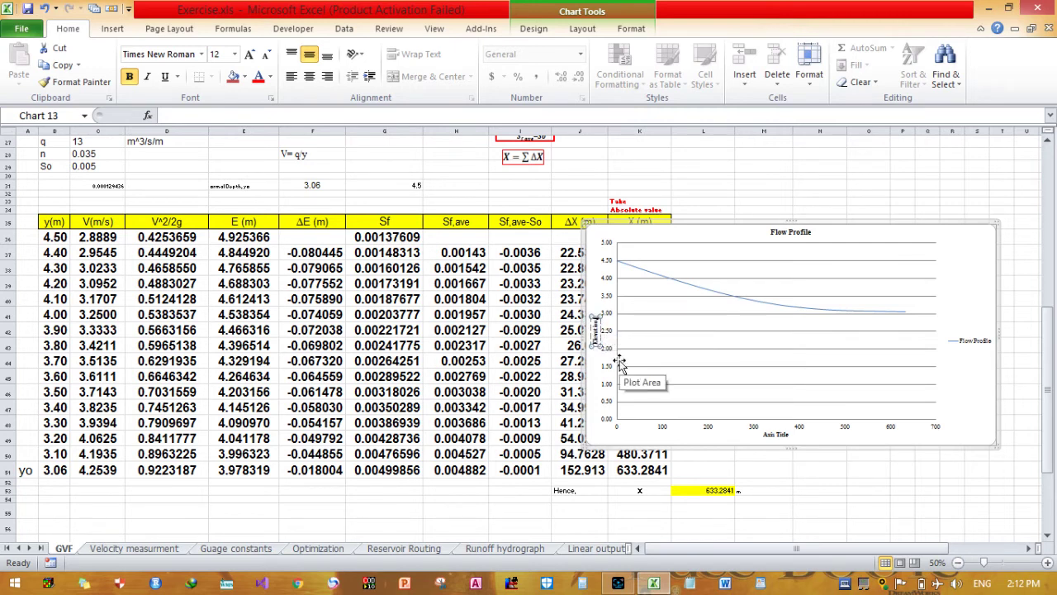
Retitle the horizontal axis 'Distance, m'
left_click(769, 437)
triple_click(774, 434)
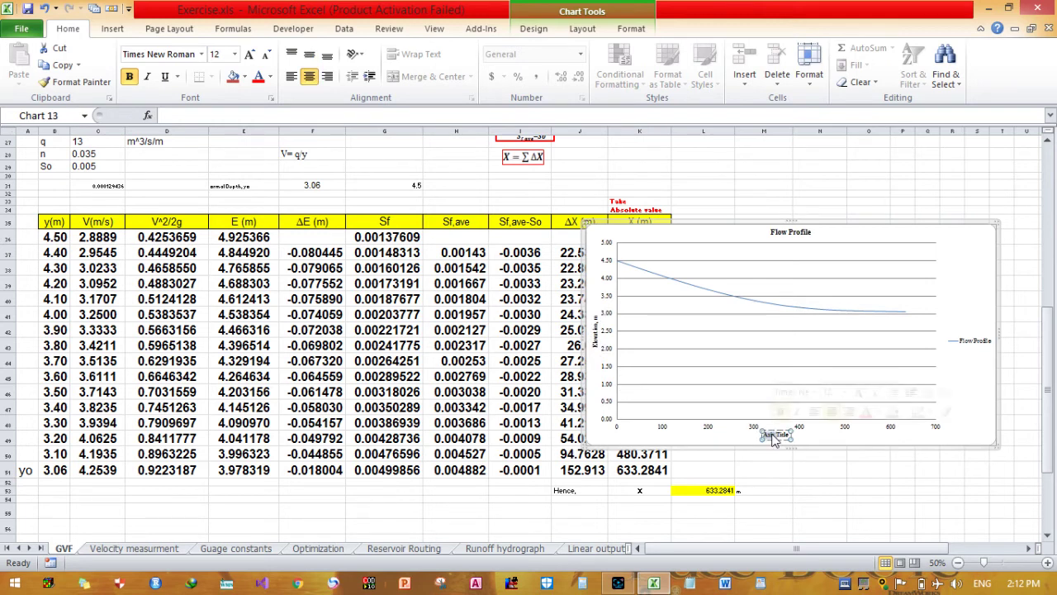
type("X")
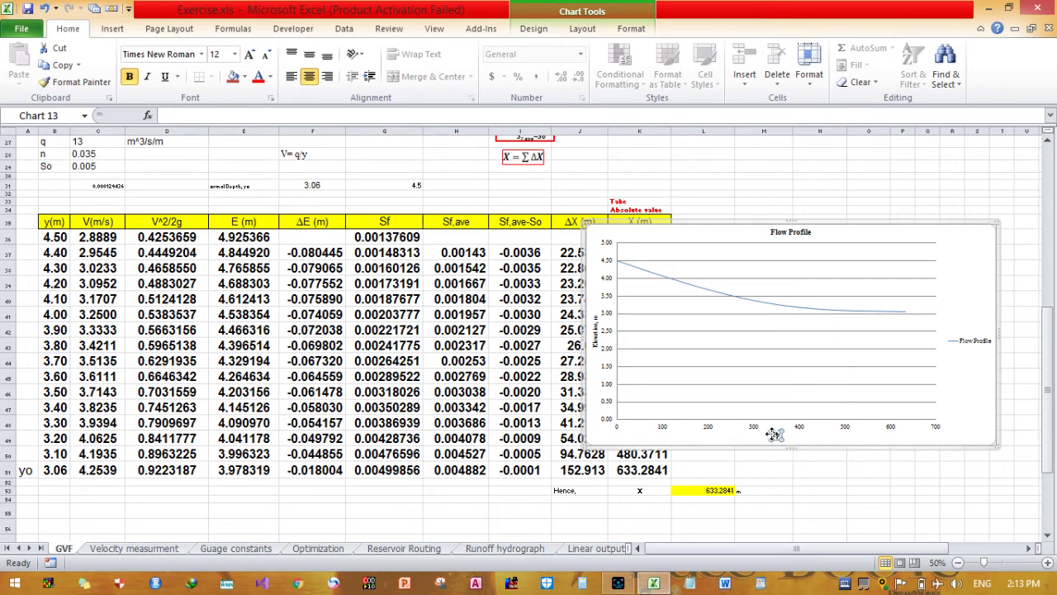
left_click(773, 435)
type("ce")
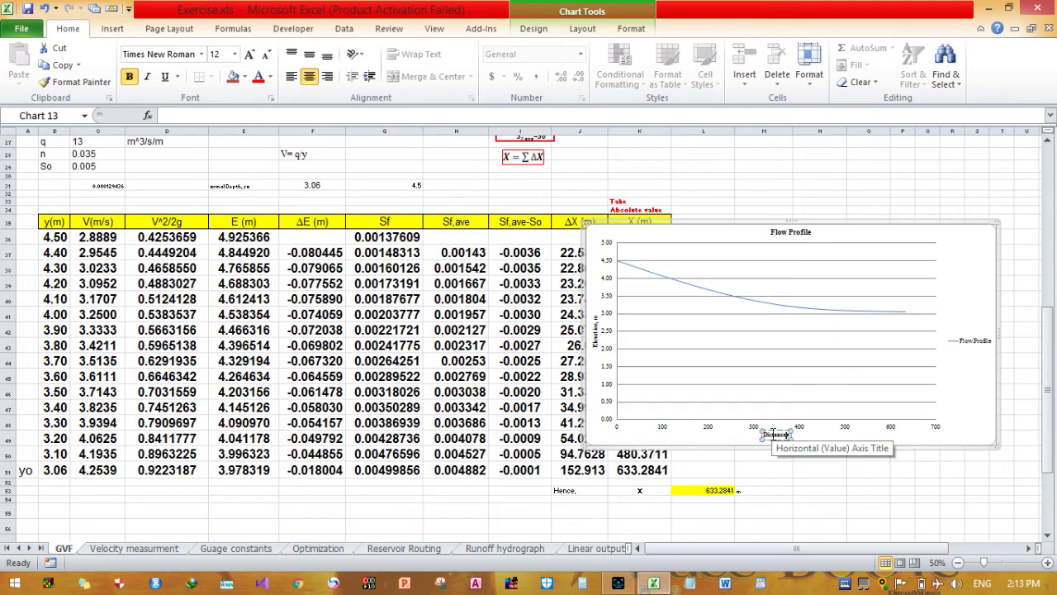
type(", m")
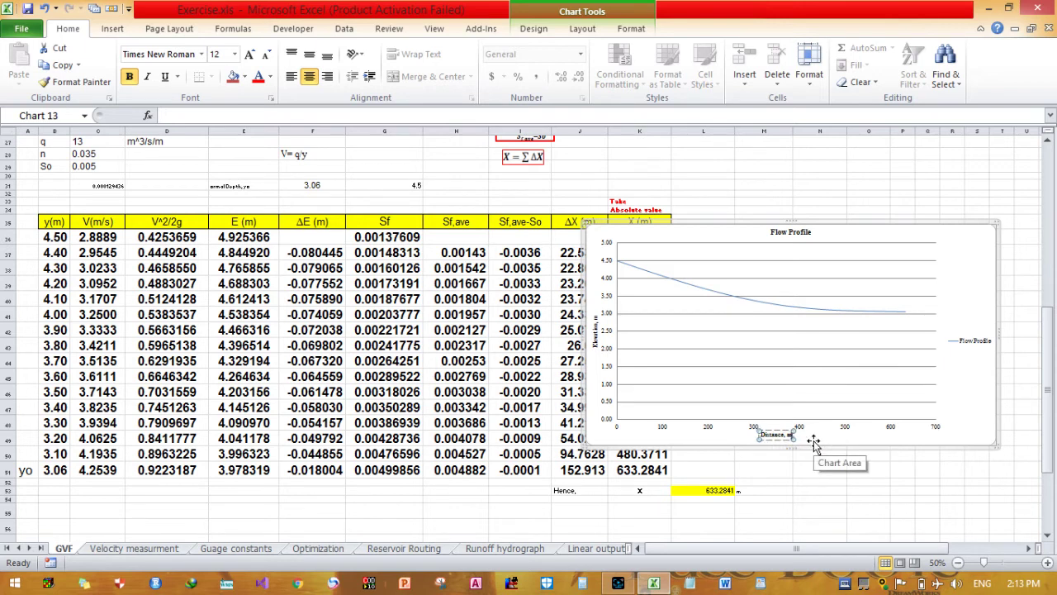
left_click(915, 381)
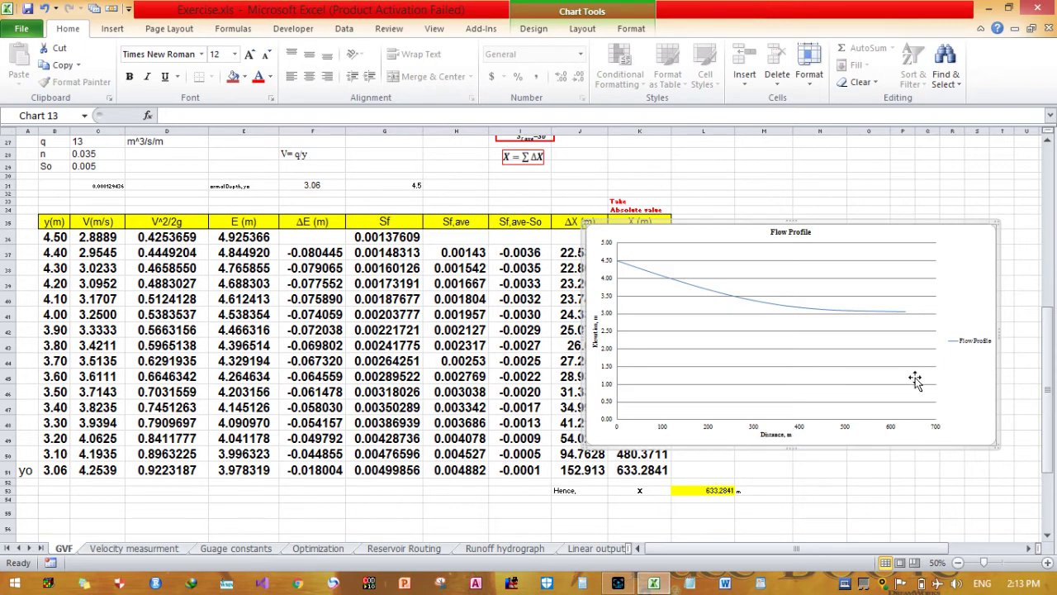
left_click(532, 31)
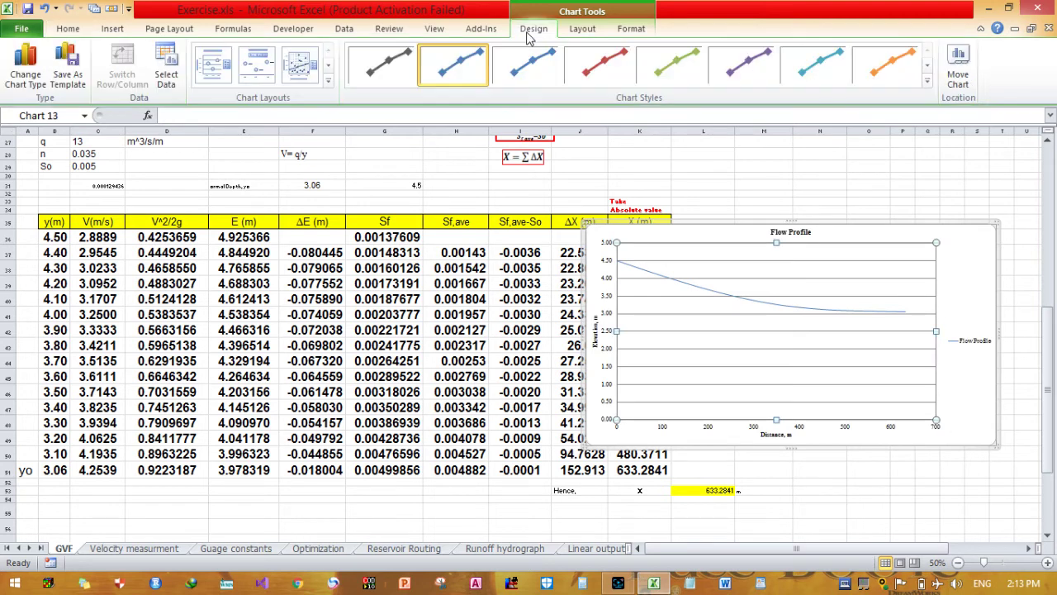
Select the whole chart area and increase all chart text to 28 pt
left_click(582, 31)
left_click(625, 33)
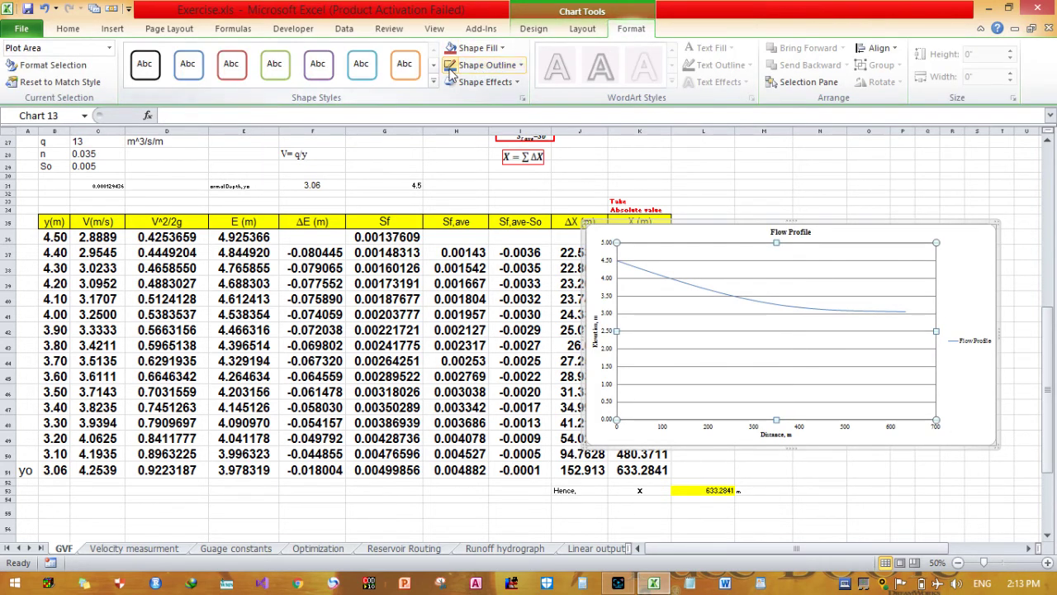
left_click(595, 286)
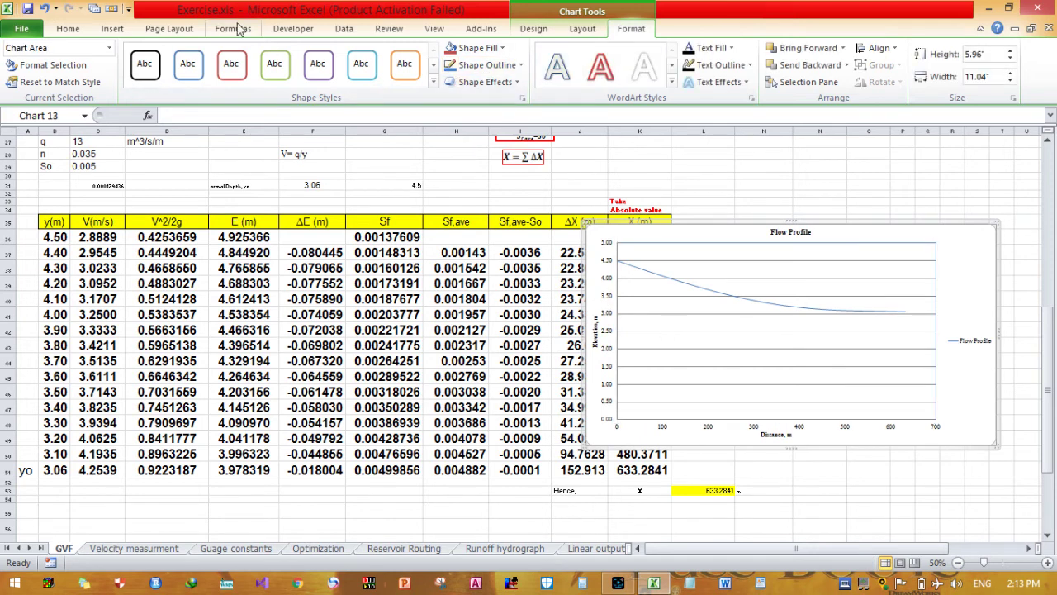
left_click(69, 29)
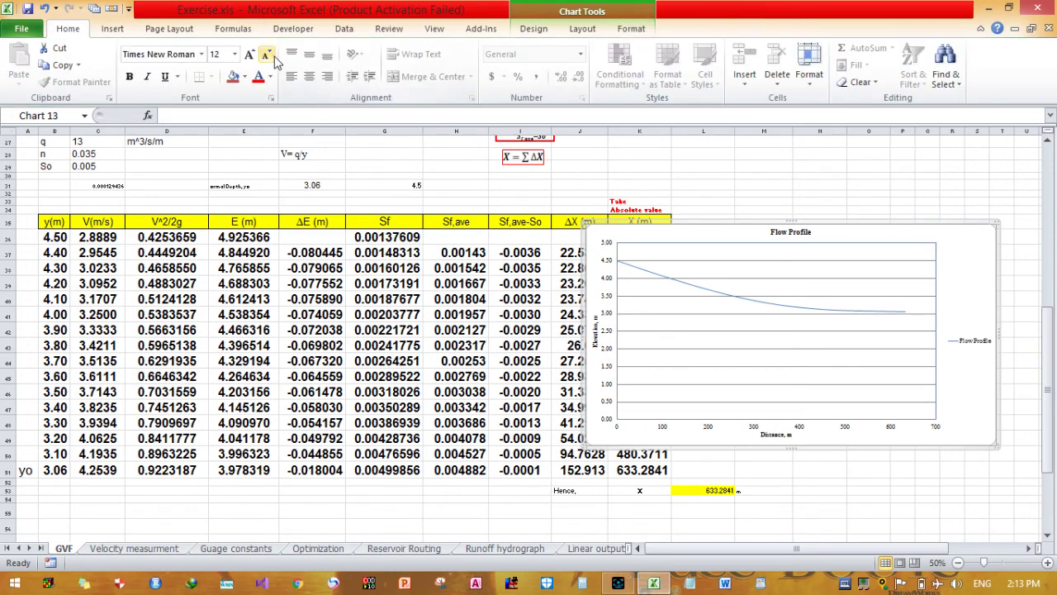
left_click(250, 55)
left_click(250, 56)
left_click(251, 55)
left_click(250, 56)
left_click(250, 55)
left_click(250, 56)
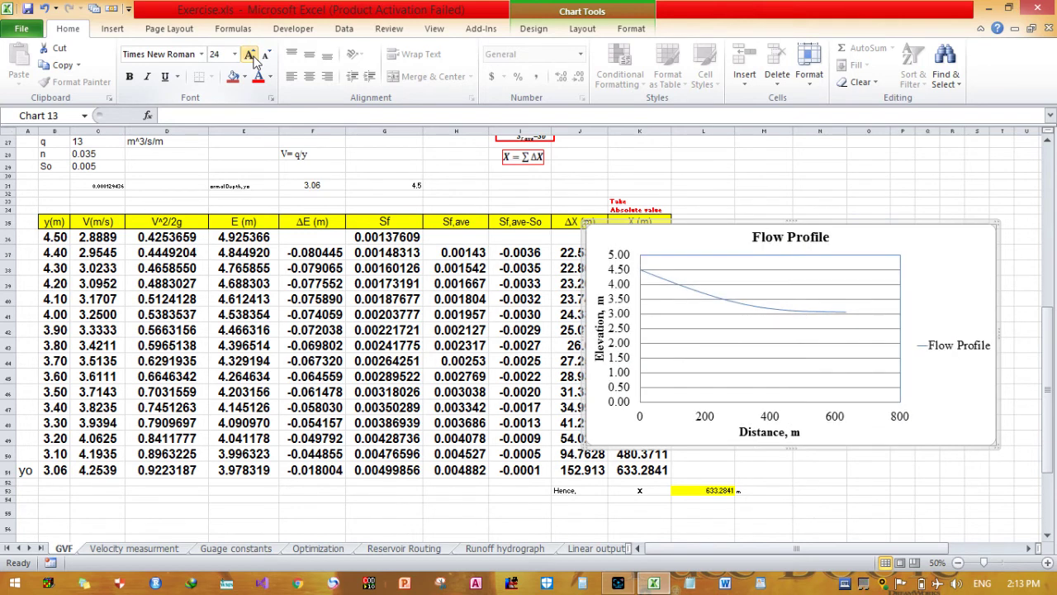
left_click(251, 55)
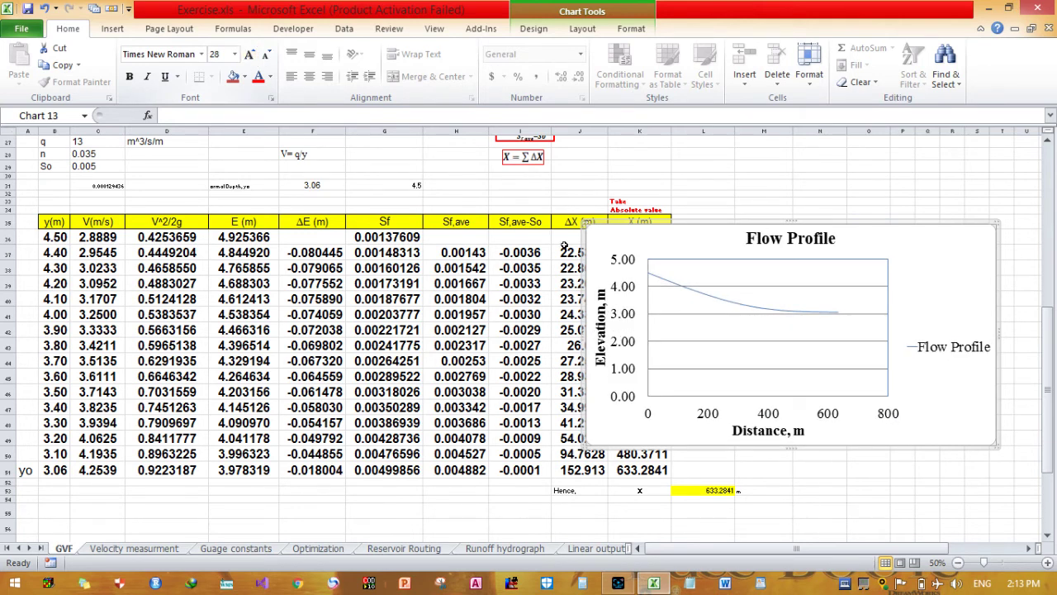
left_click(810, 311)
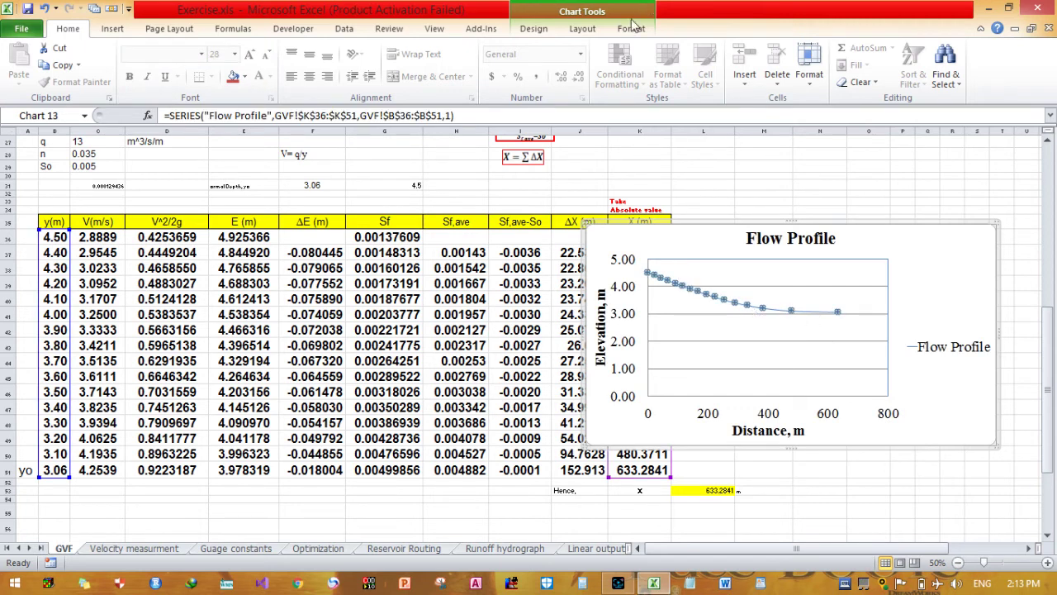
left_click(583, 30)
left_click(538, 31)
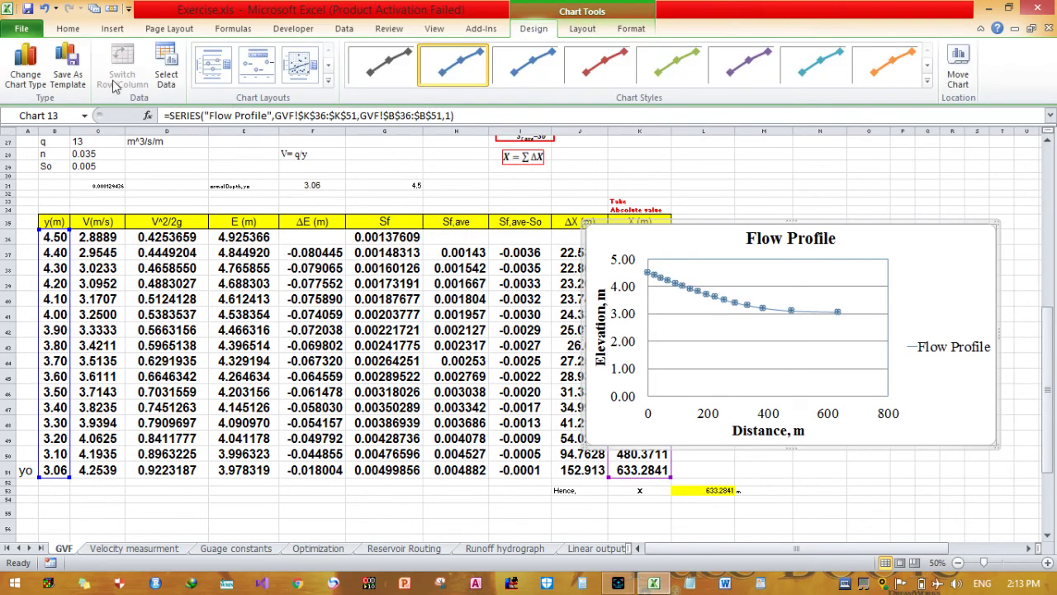
Switch the chart to Scatter with Smooth Lines and Markers, then deselect it
left_click(47, 86)
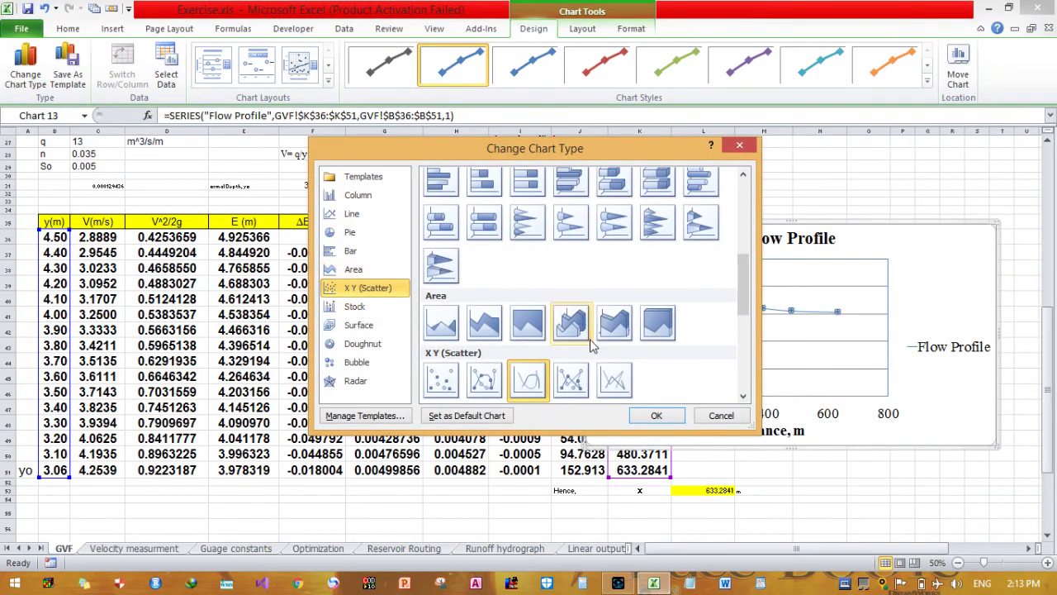
left_click(494, 379)
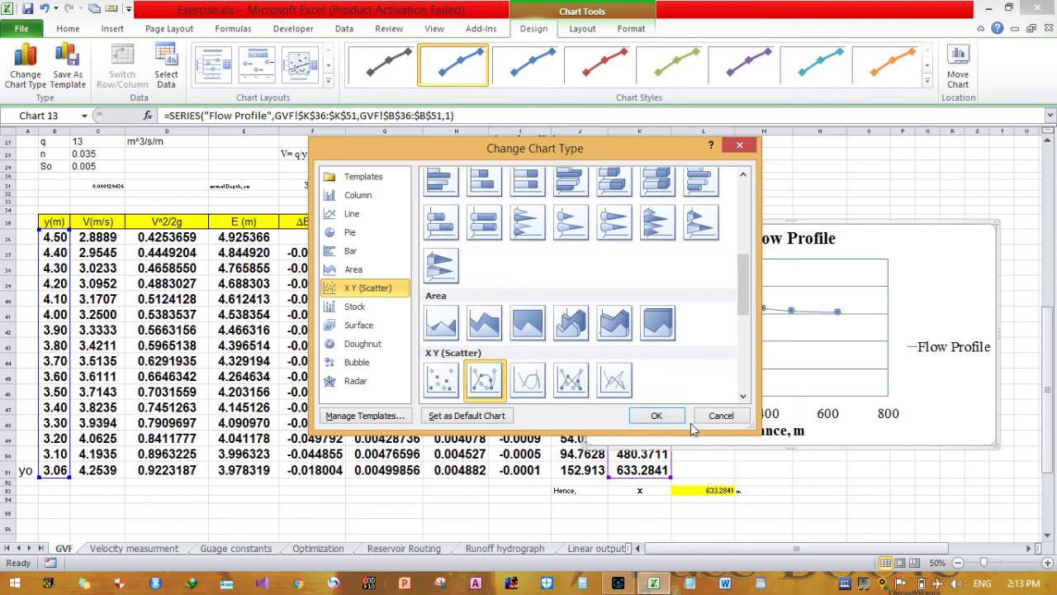
left_click(659, 417)
left_click(877, 198)
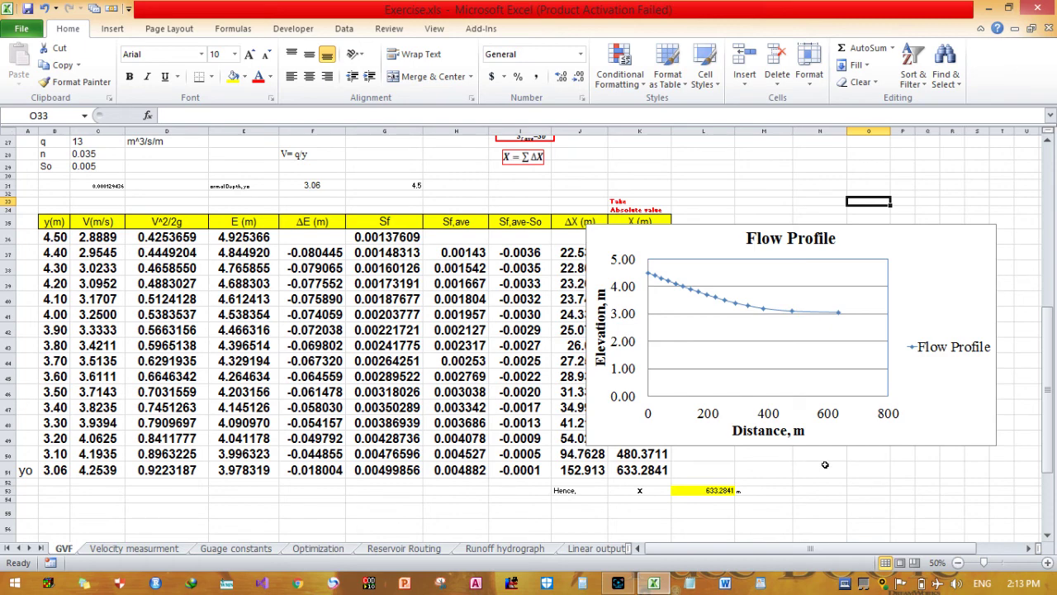
Move the Flow Profile chart up and left over the results table, then select cell L53
left_click_drag(1052, 440, 1054, 421)
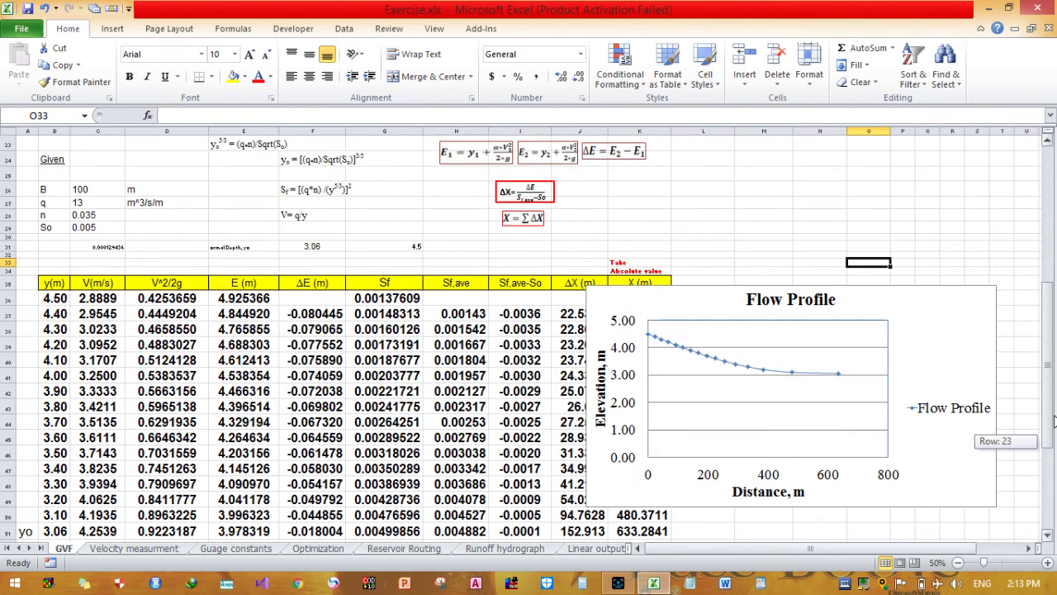
left_click_drag(968, 370, 852, 293)
left_click_drag(1053, 365, 1052, 289)
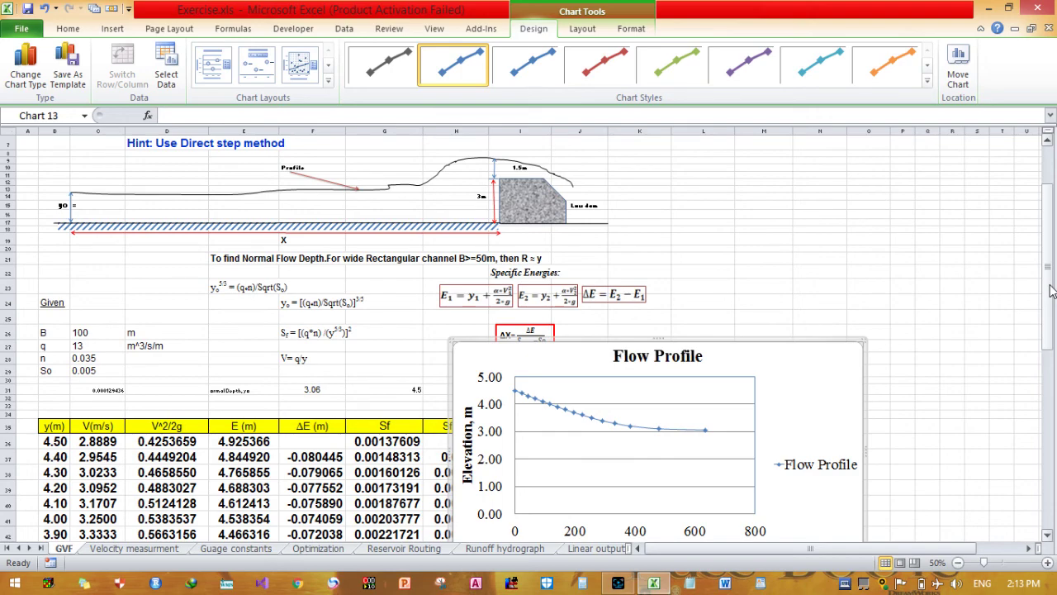
scroll(766, 496, "down", 8)
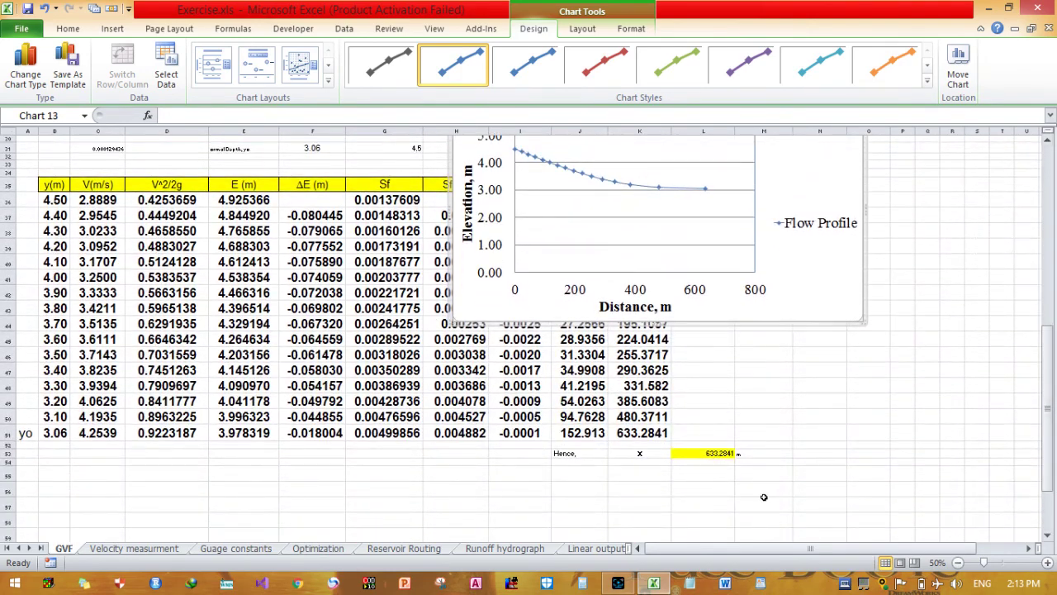
left_click(717, 453)
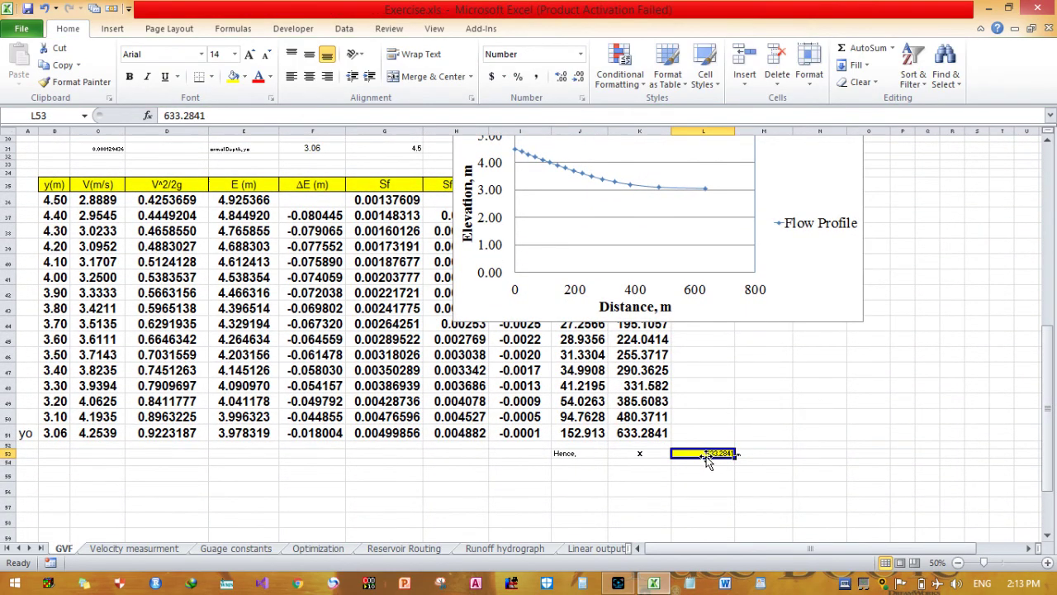
Fill K51's total 633.2841 yellow, lower the chart slightly, and bring up Screen Recorder
left_click(650, 435)
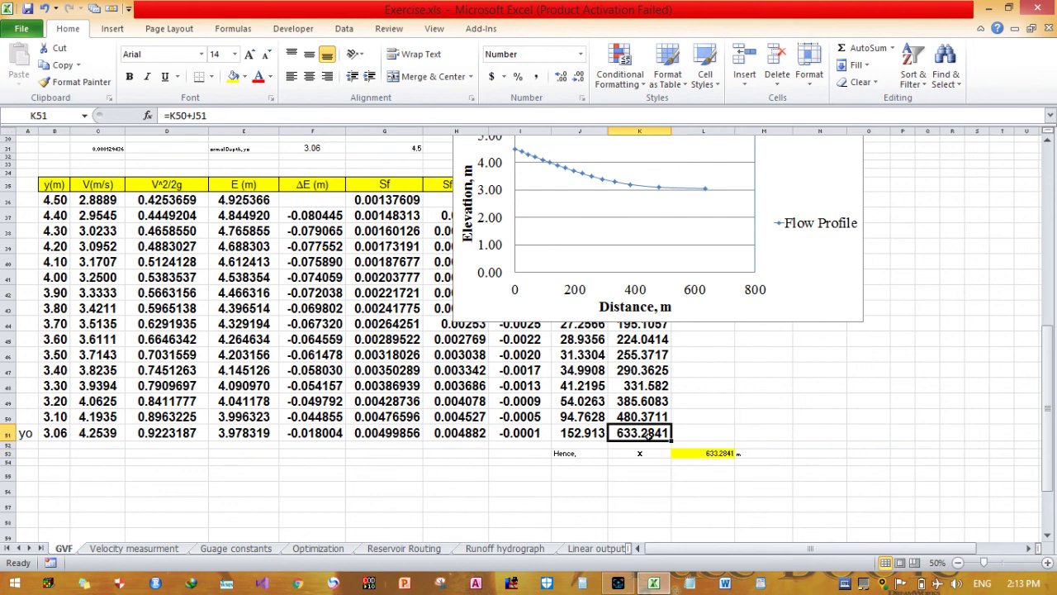
left_click(234, 76)
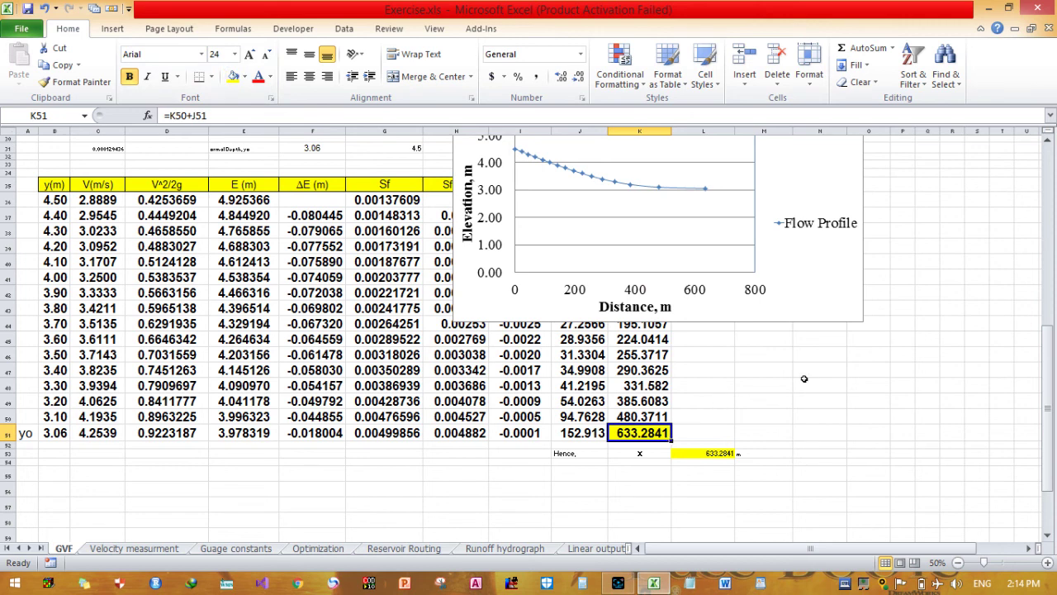
left_click_drag(843, 292, 843, 319)
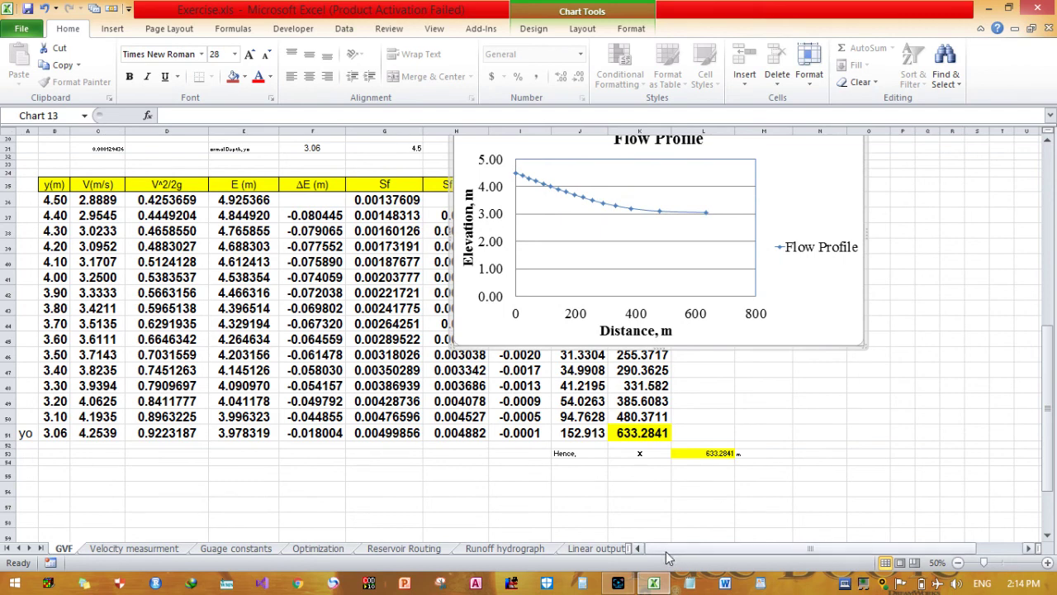
left_click(618, 583)
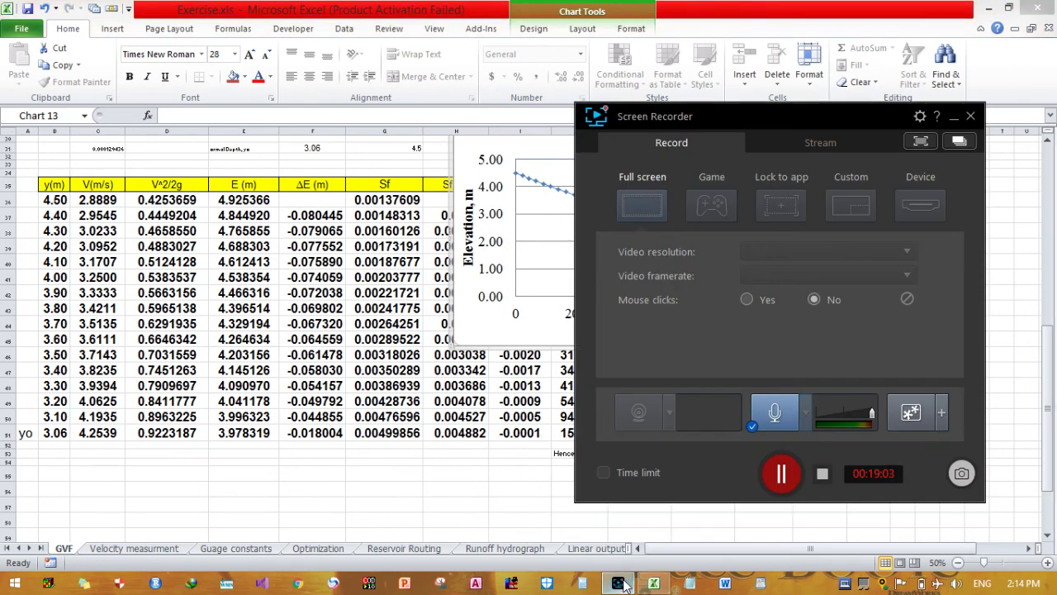